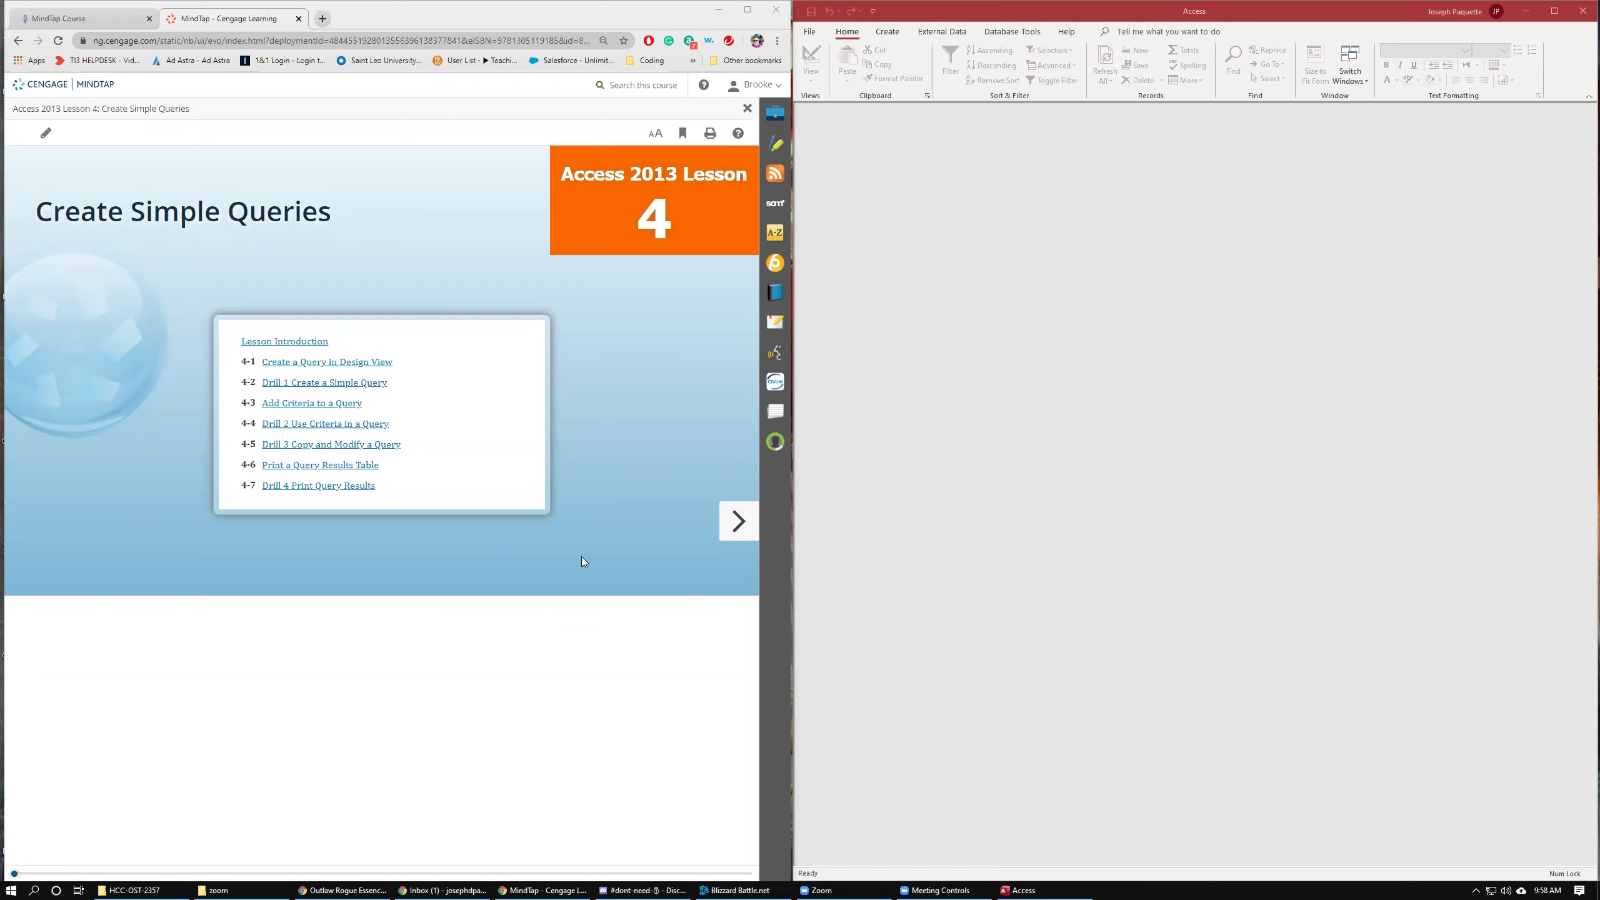
# Advance MindTap through the lesson pages to 4-2 Drill 1 and download acc4-drill1.zip.
pyautogui.click(728, 529)
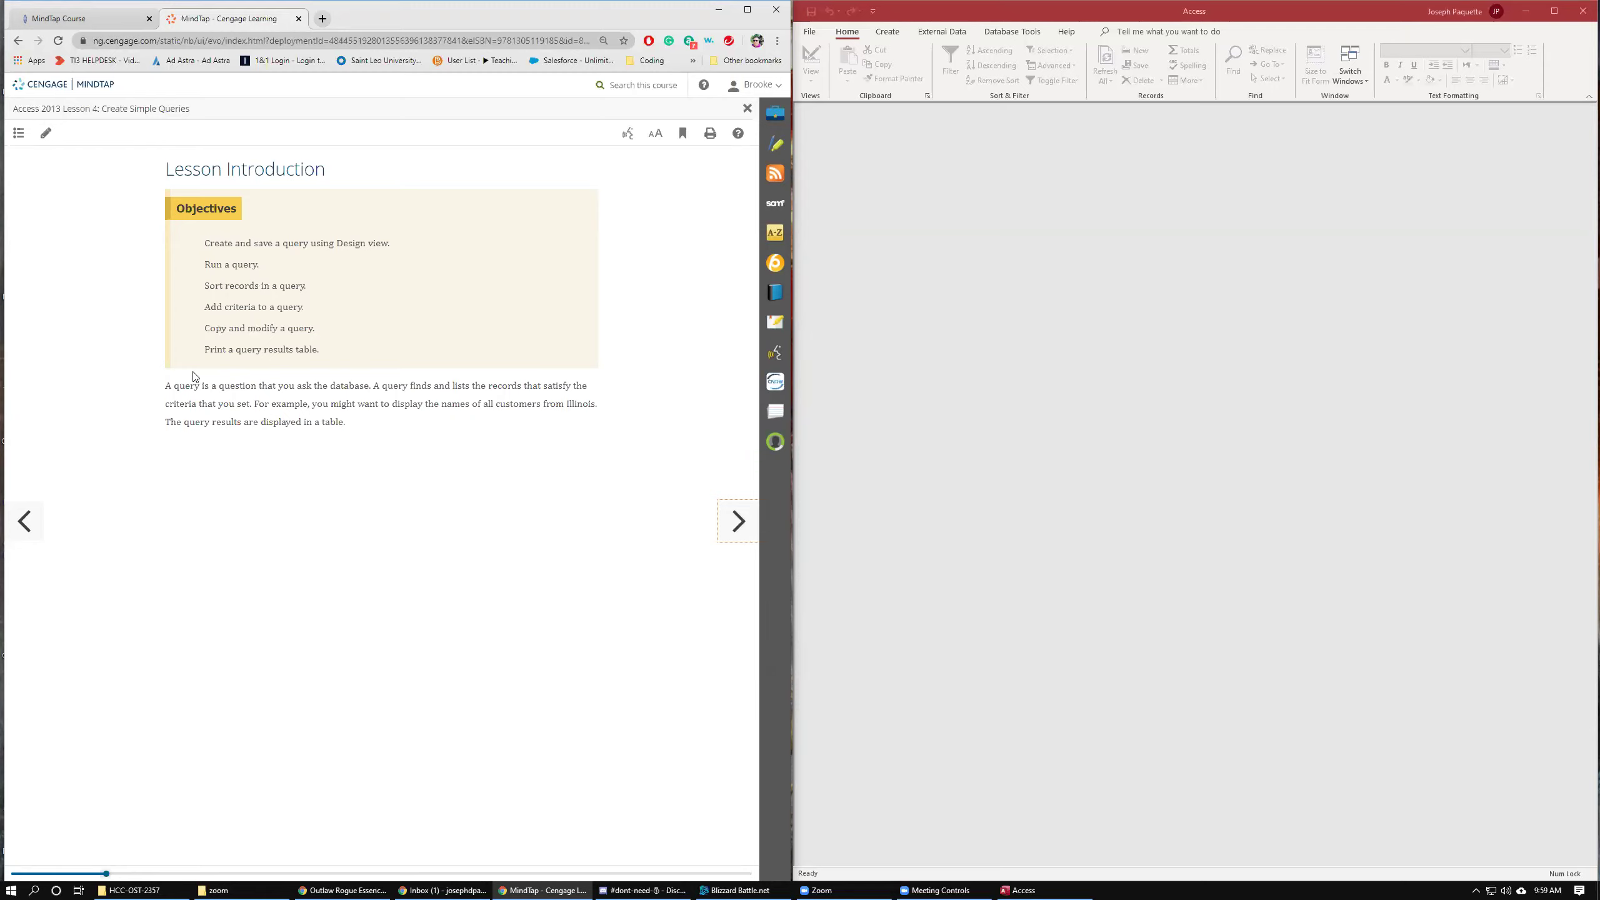
pyautogui.click(732, 535)
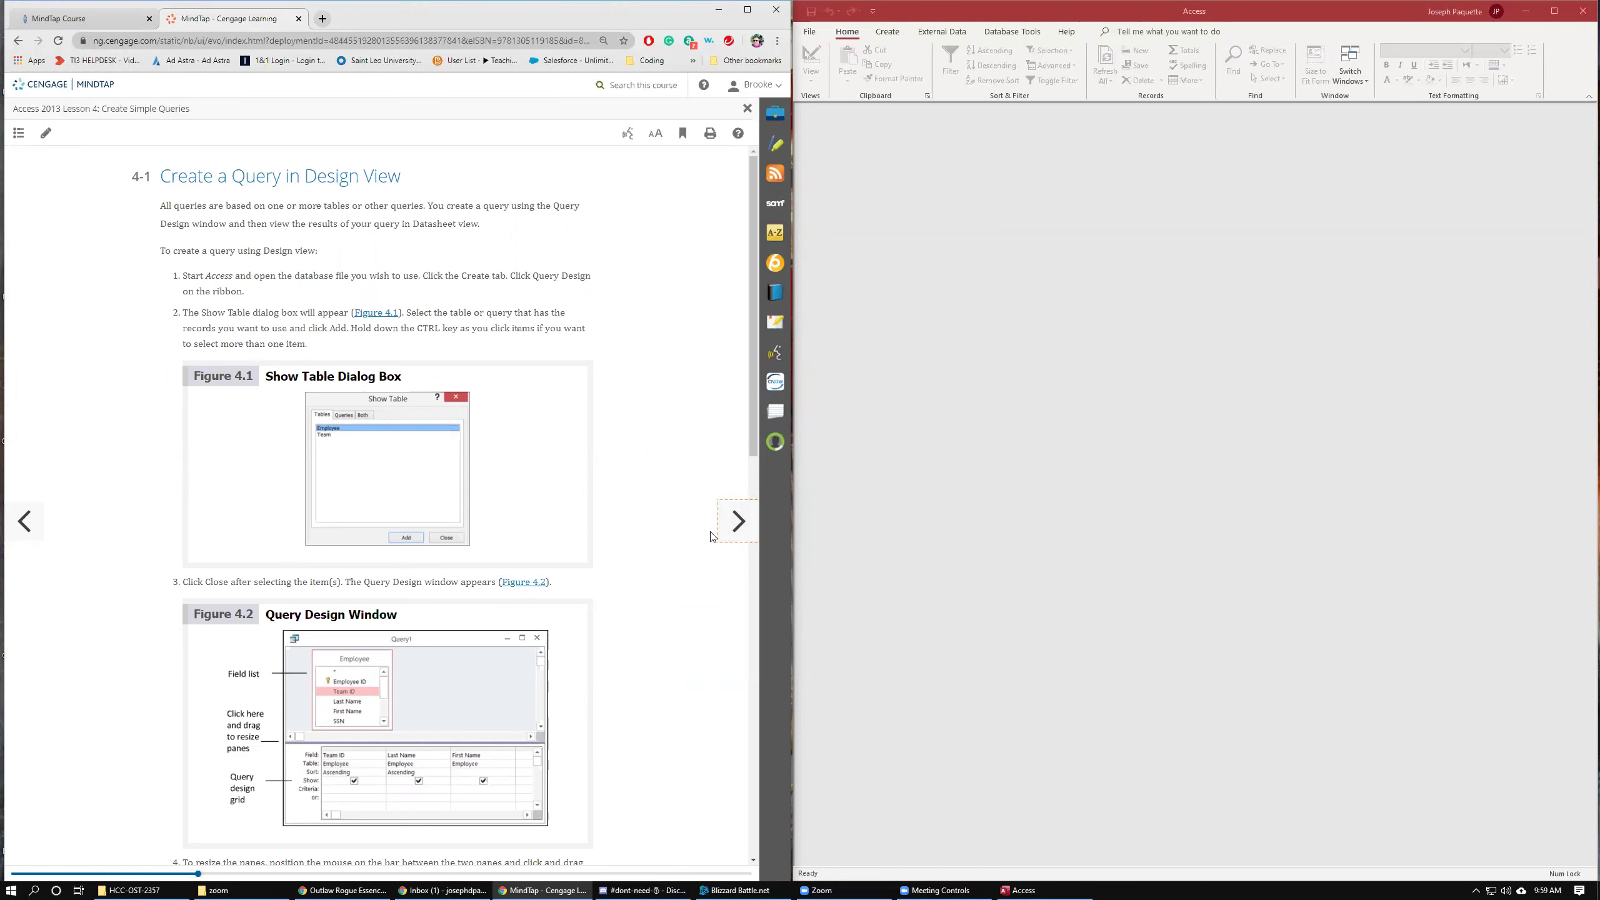
pyautogui.click(734, 522)
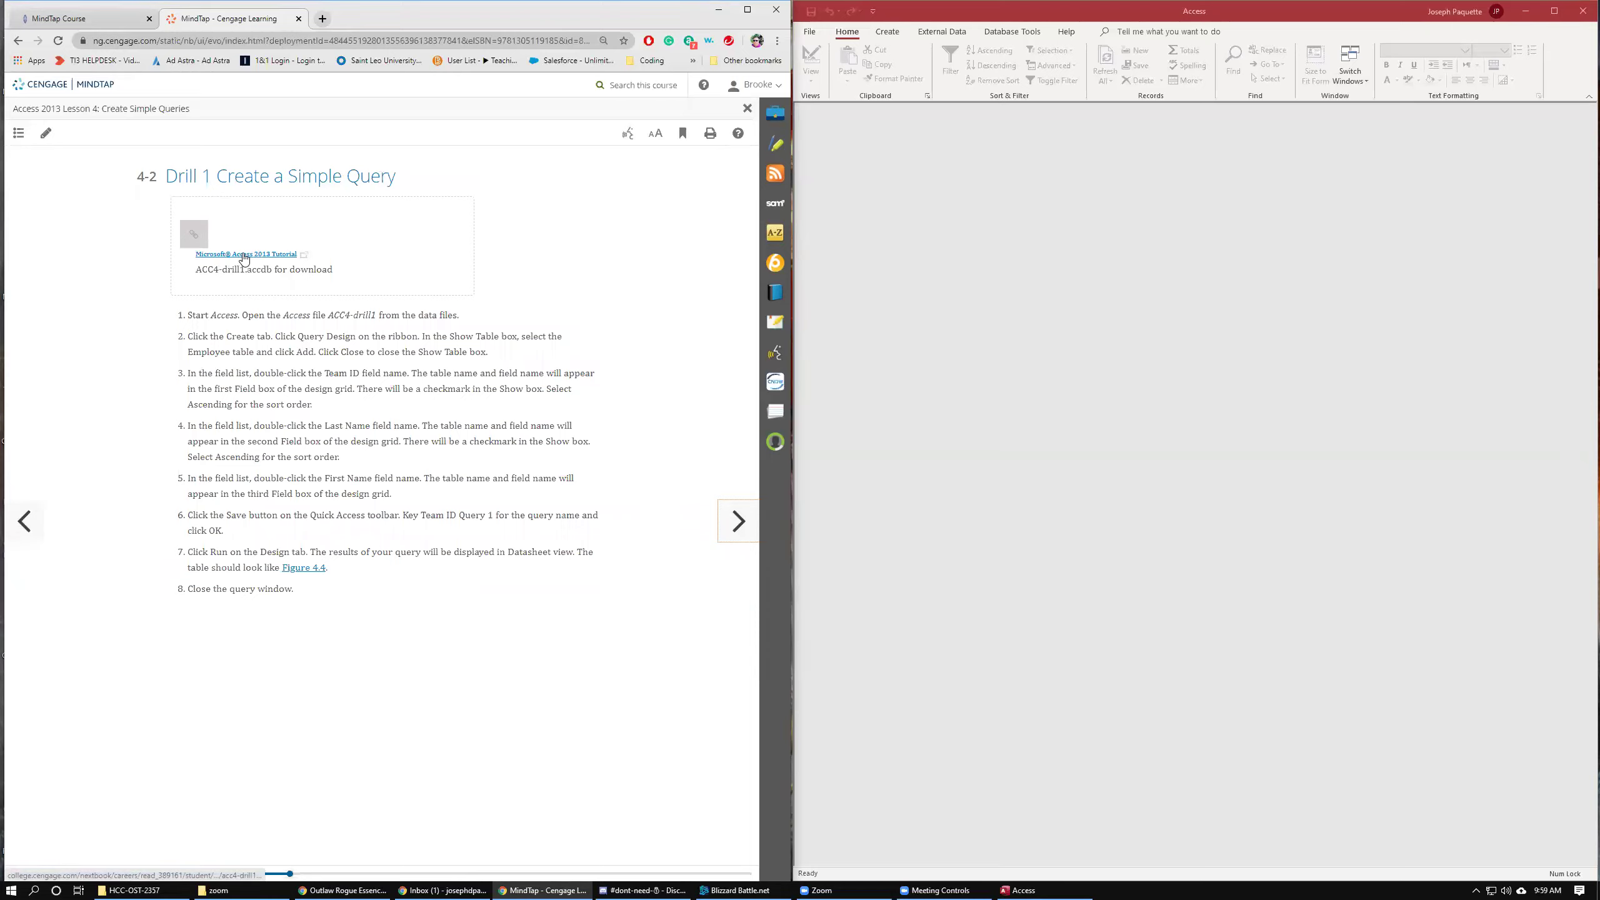
pyautogui.click(244, 255)
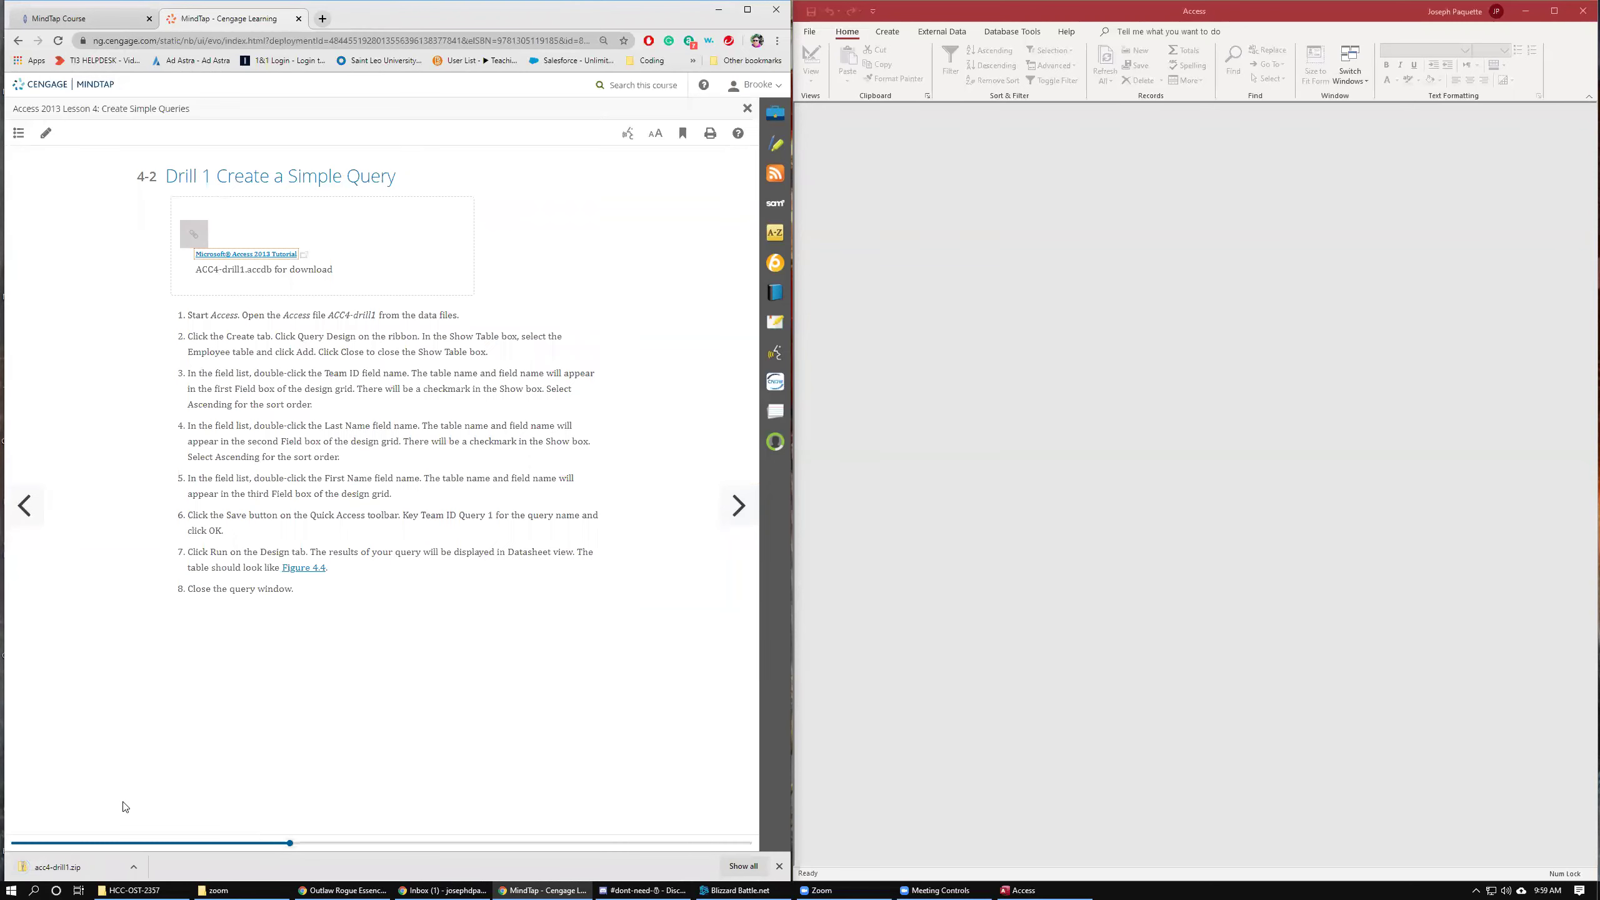
# Extract acc4-drill1.zip into D:\HCC-OST-2357 and close the Downloads window.
pyautogui.click(46, 868)
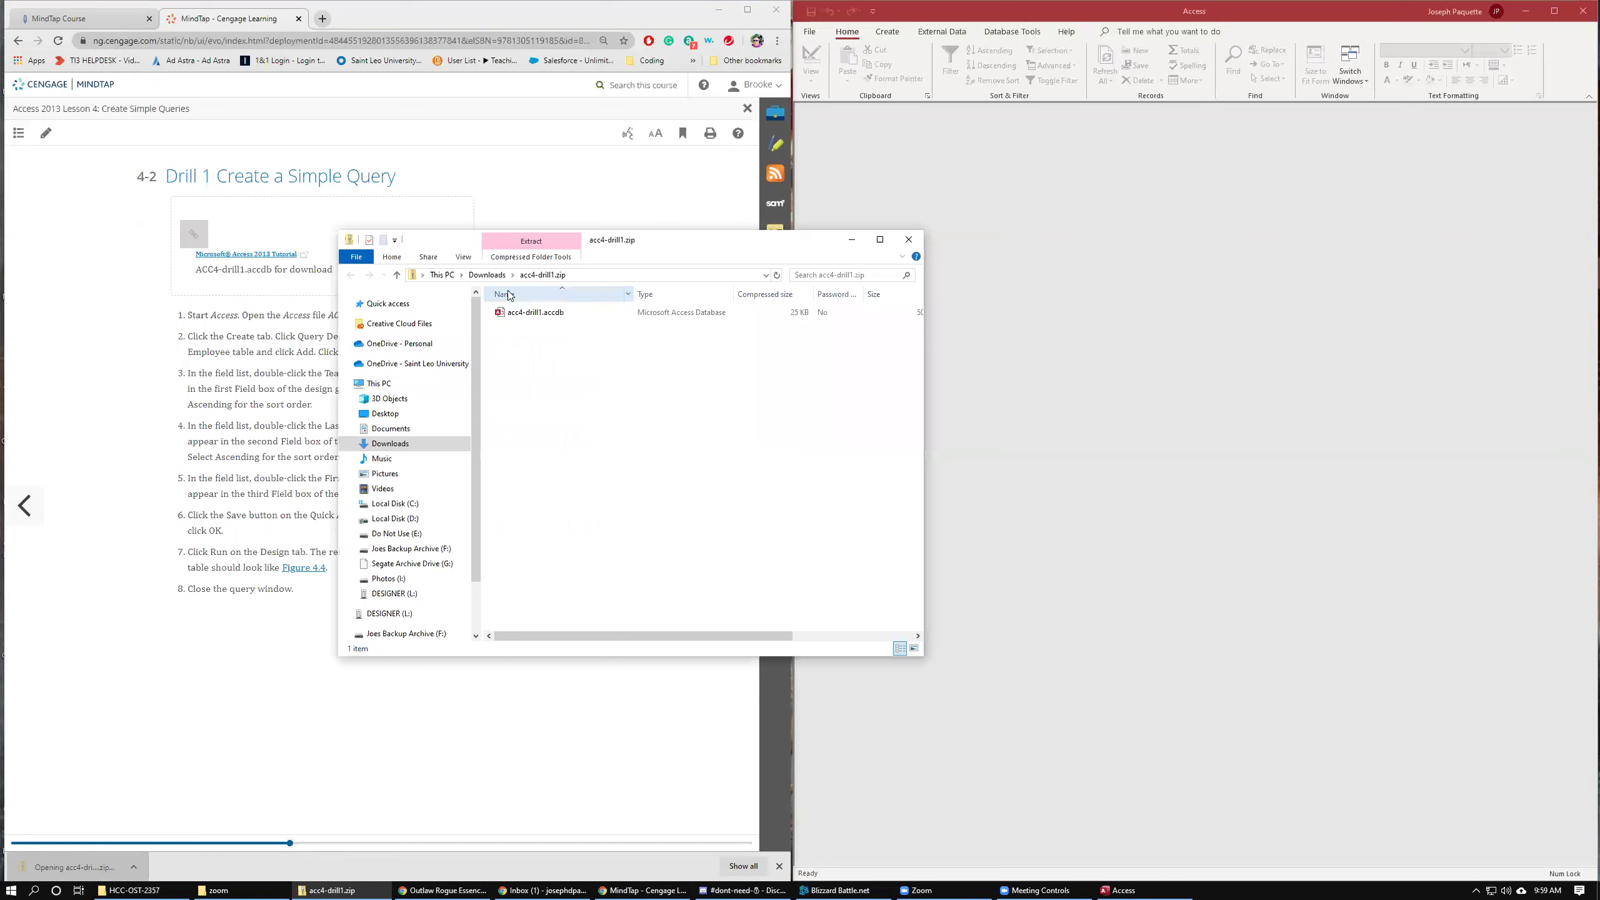
pyautogui.click(489, 275)
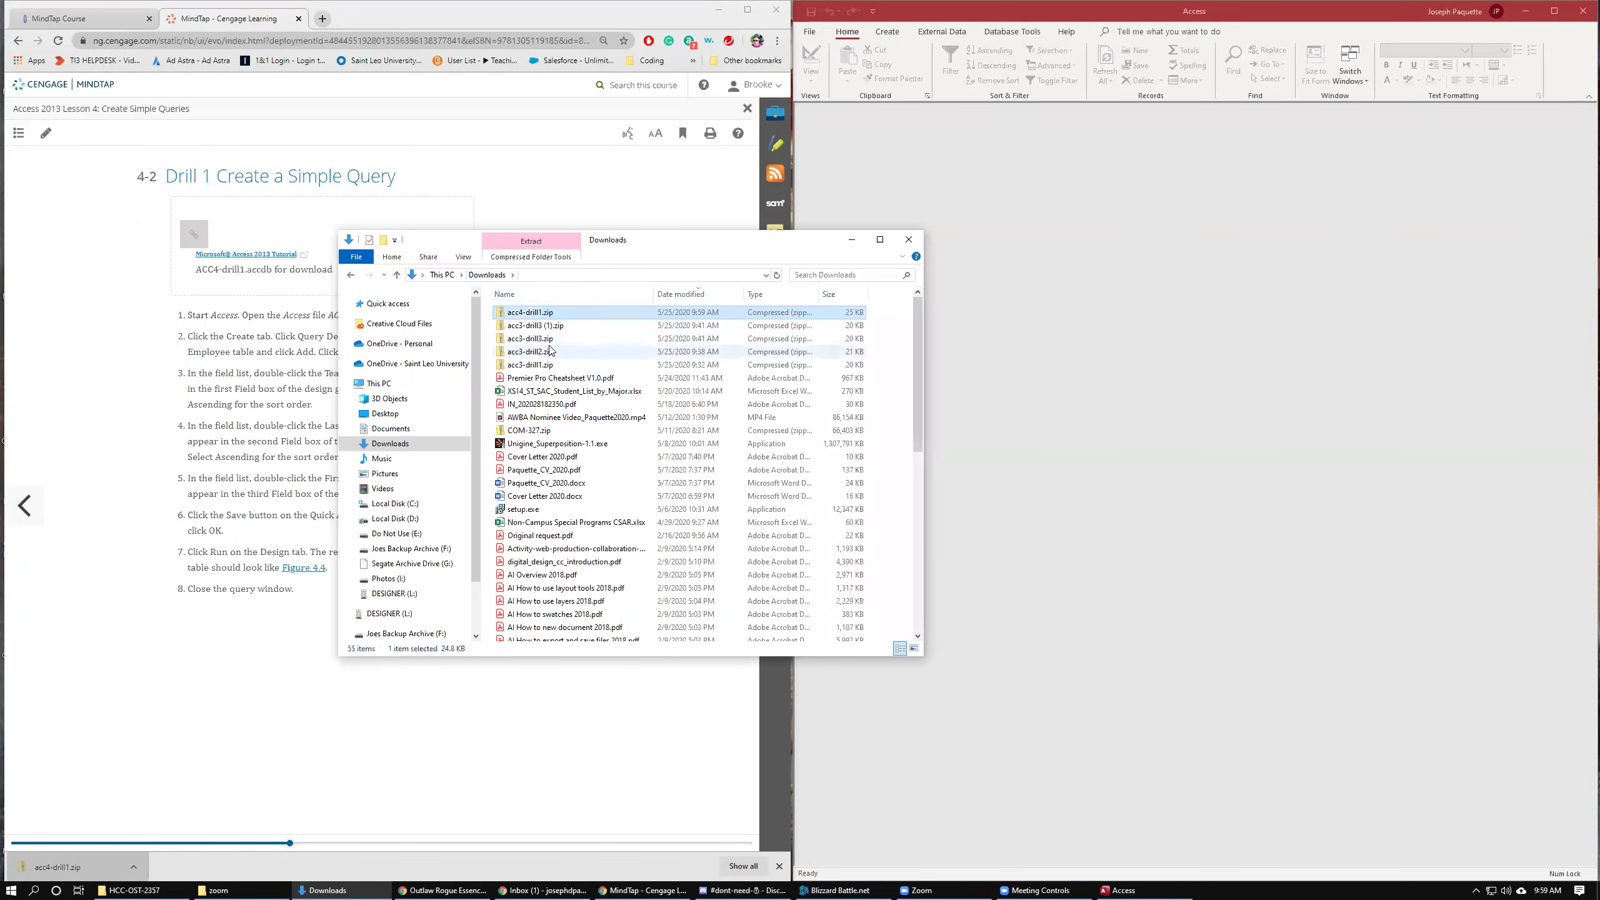
pyautogui.rightClick(536, 308)
pyautogui.click(577, 389)
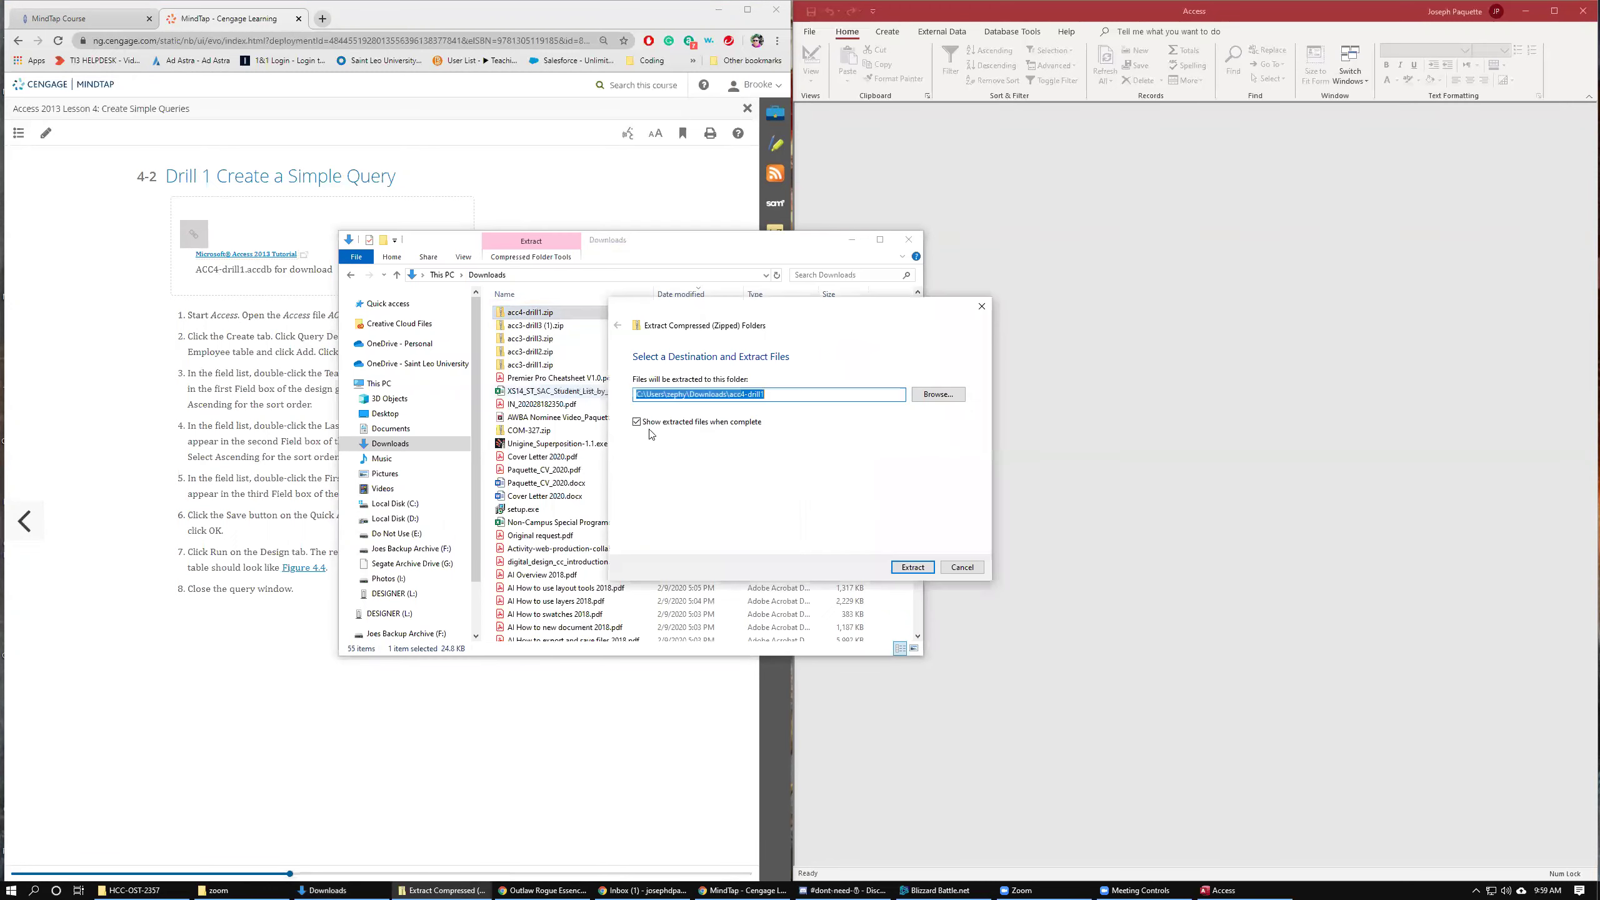
pyautogui.click(936, 395)
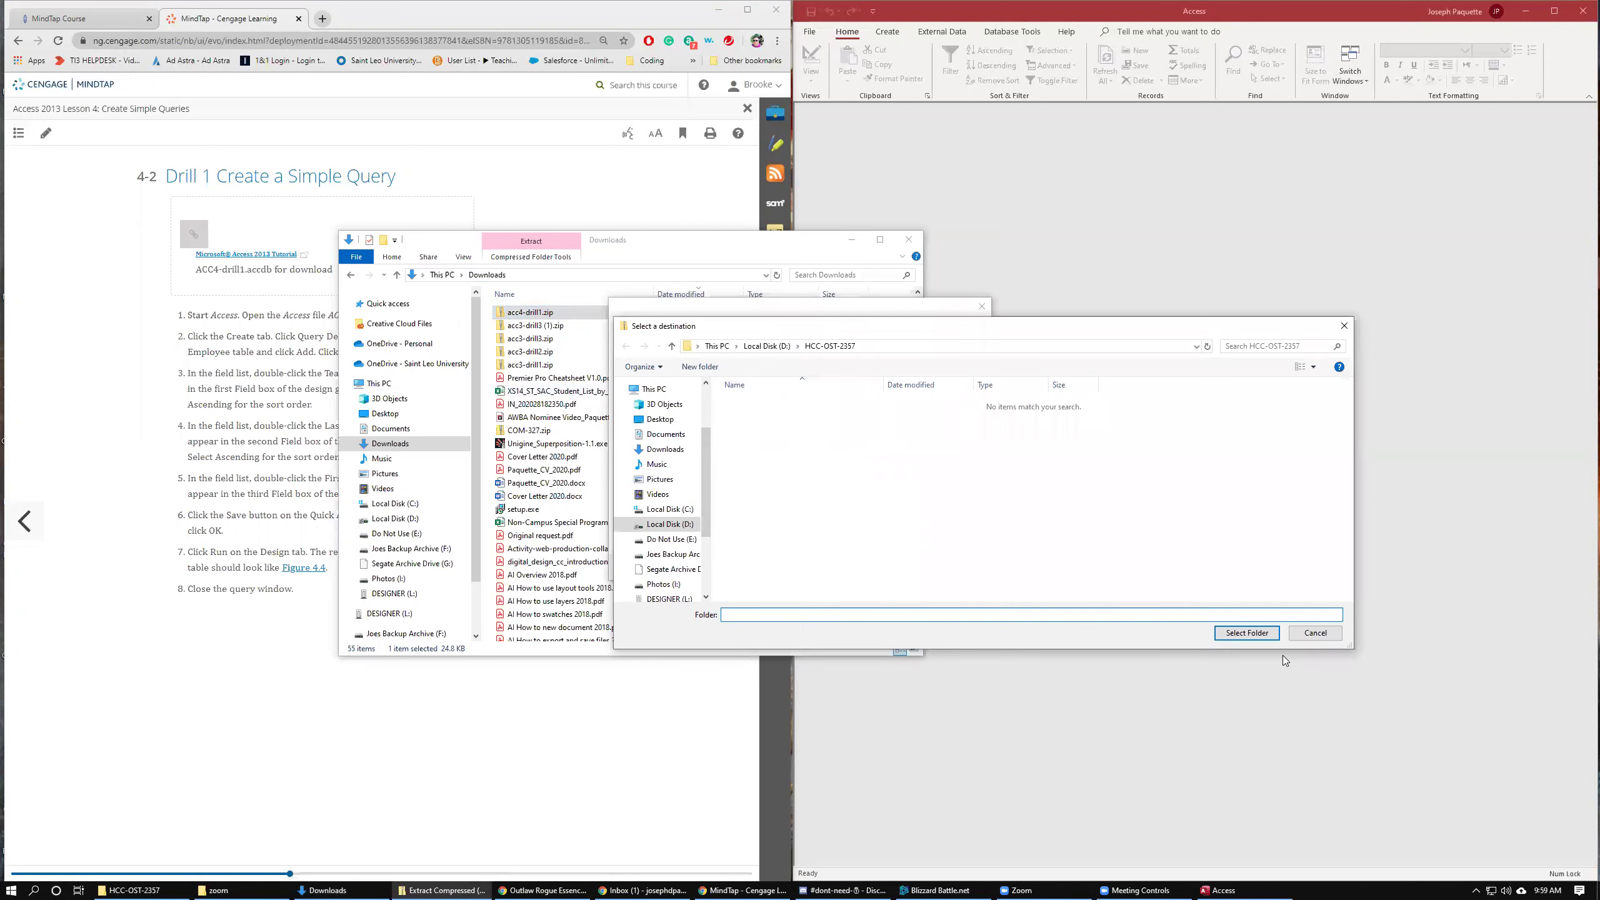
pyautogui.click(1250, 635)
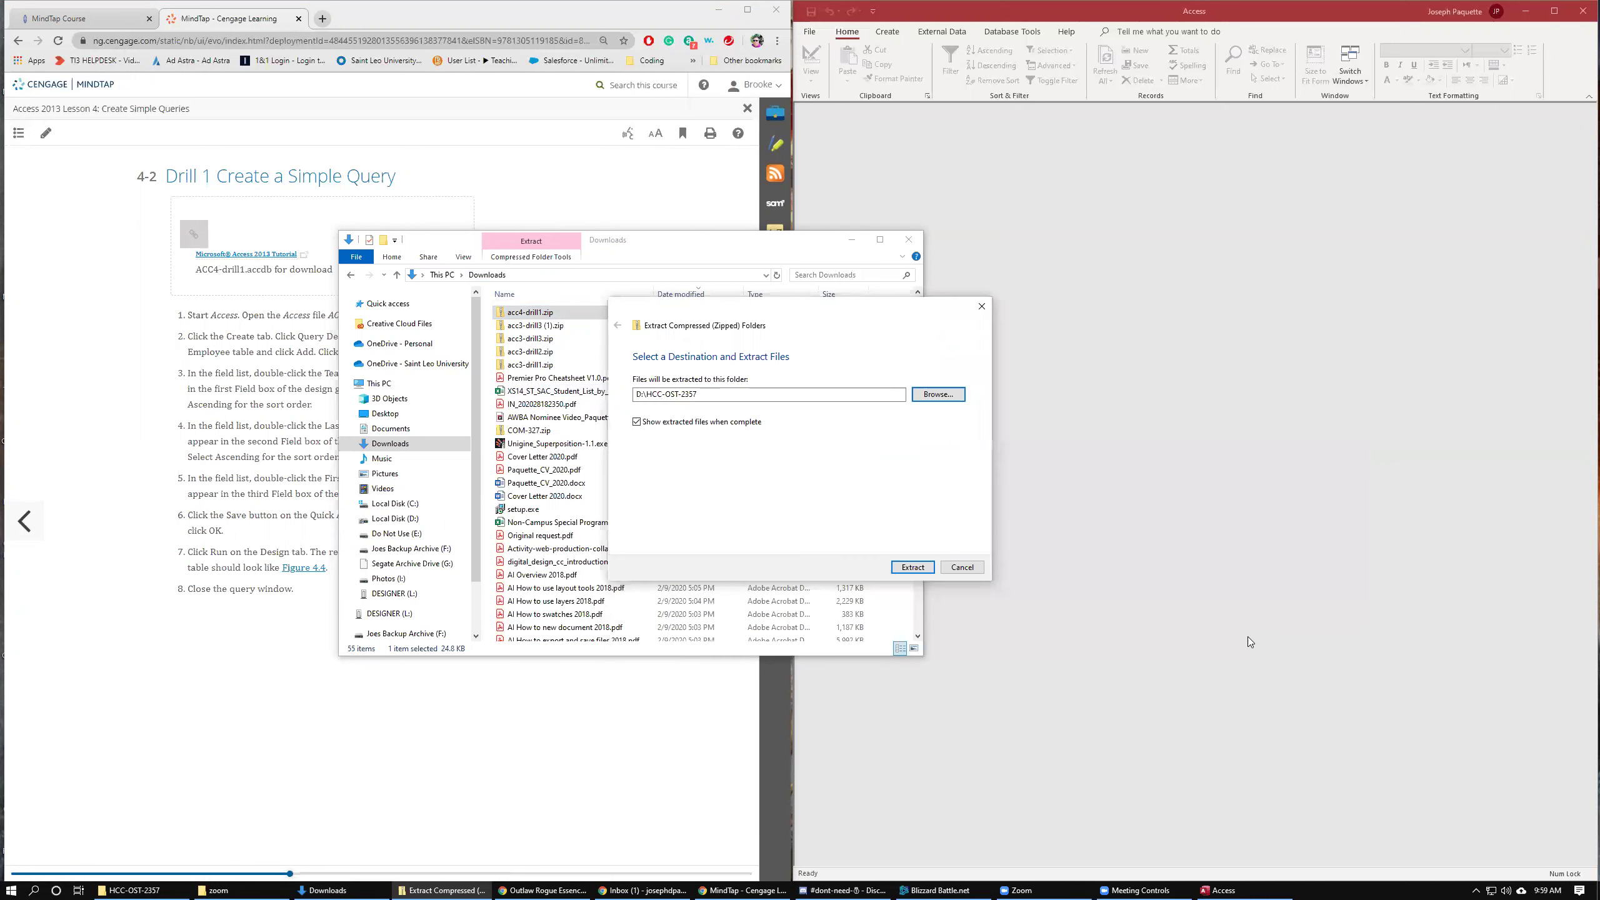
pyautogui.click(912, 567)
pyautogui.click(748, 259)
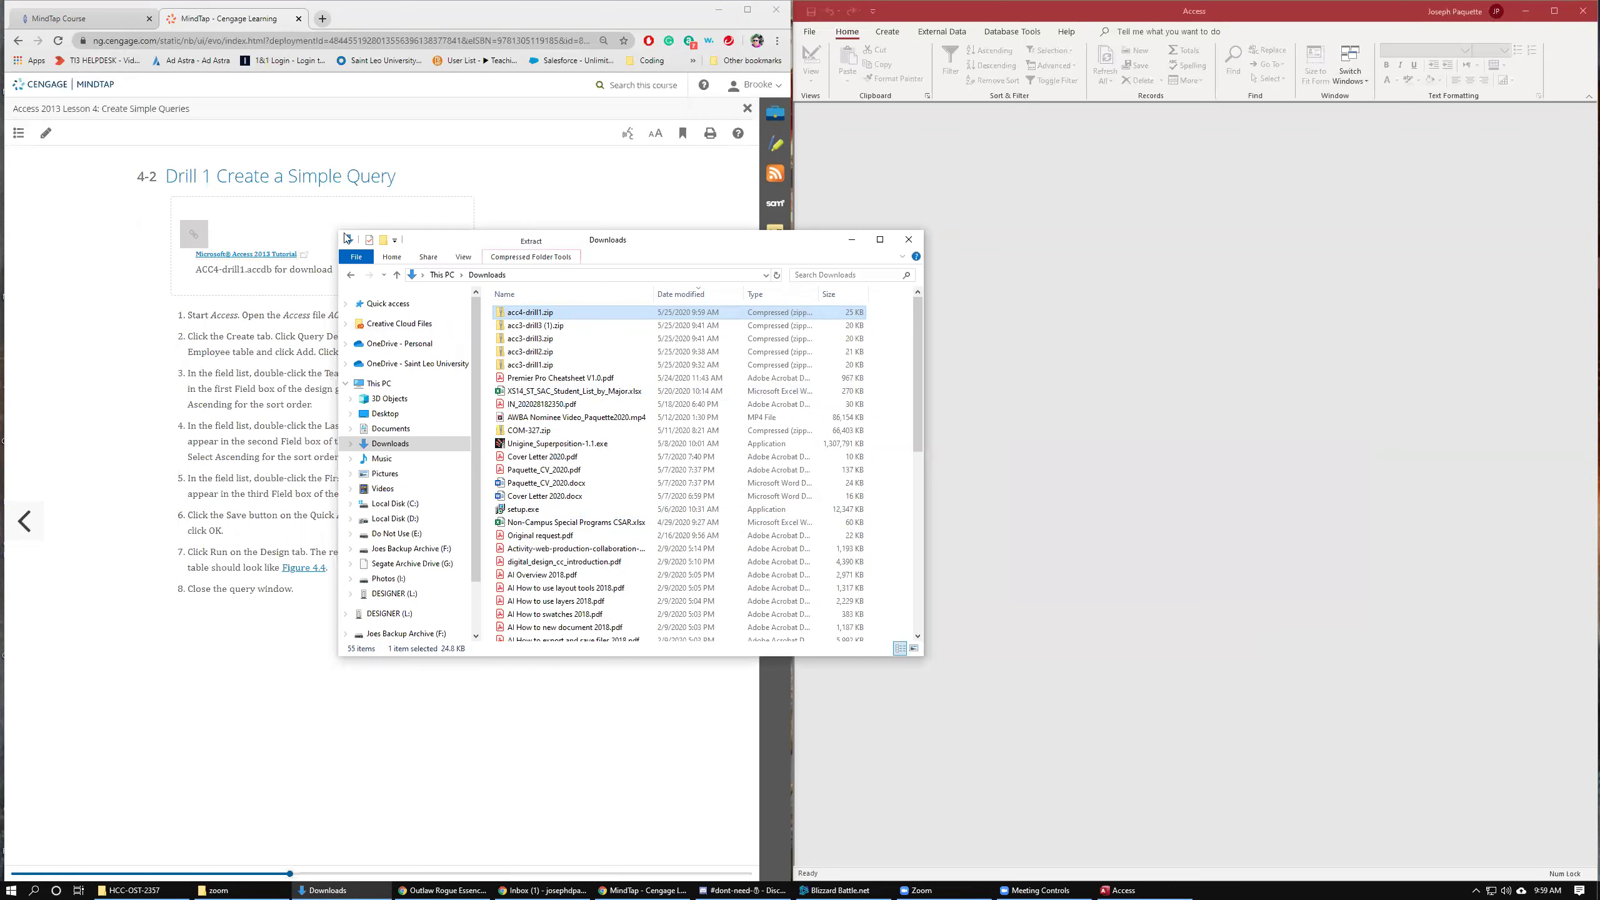
pyautogui.hotkey('alt', 'F4')
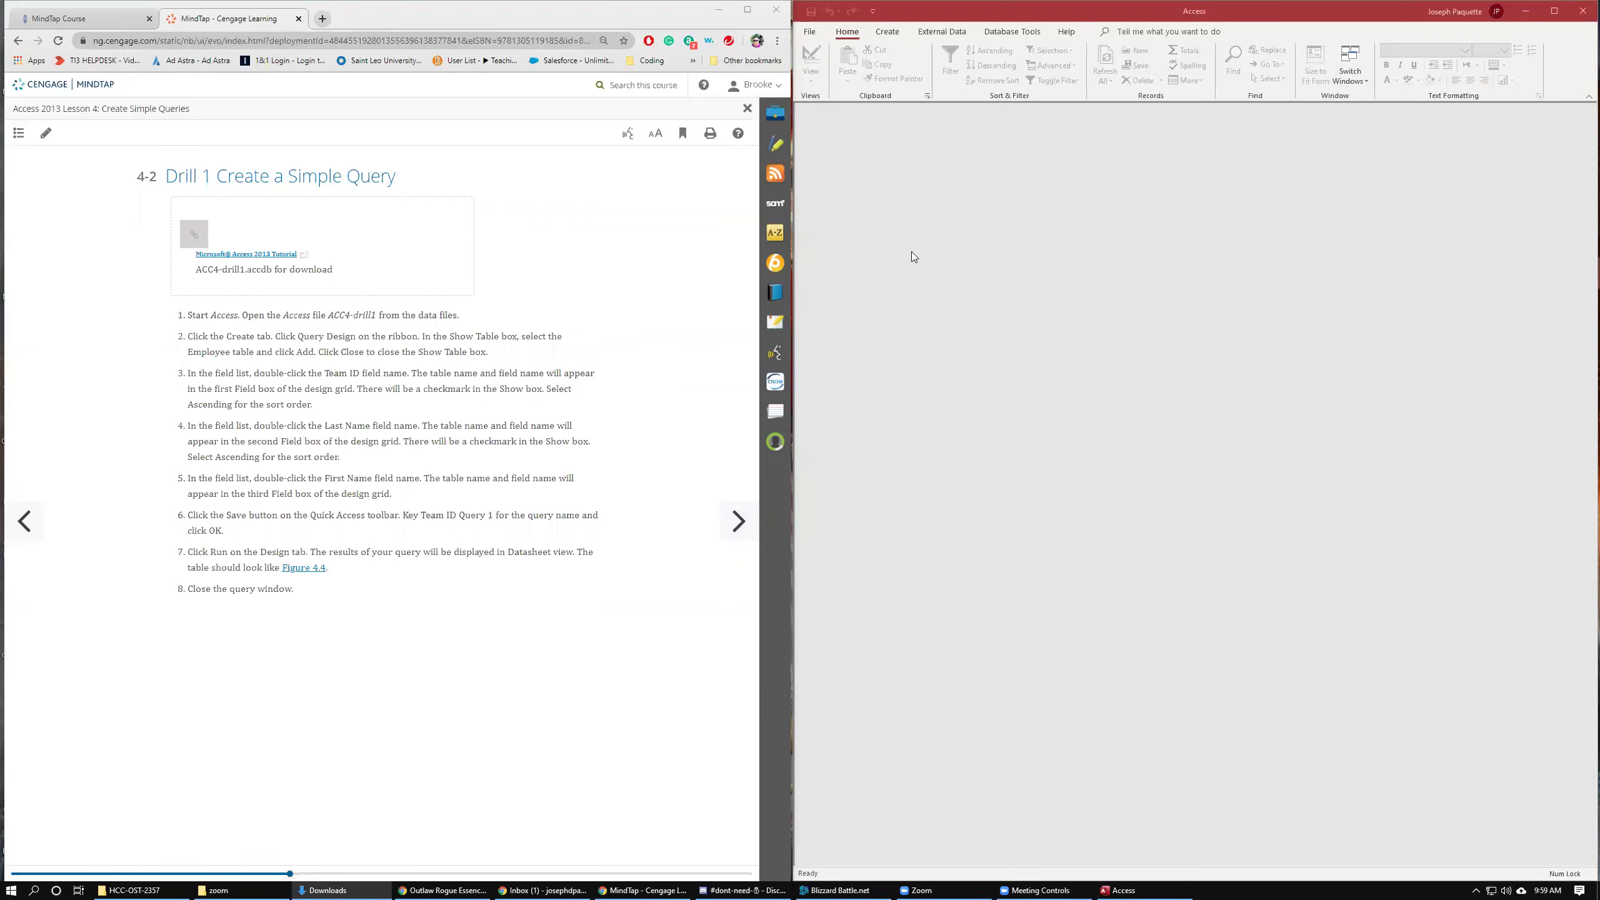
# Open acc4-drill1.accdb, enable its content, and start a blank query in Design view.
pyautogui.click(810, 33)
pyautogui.click(831, 110)
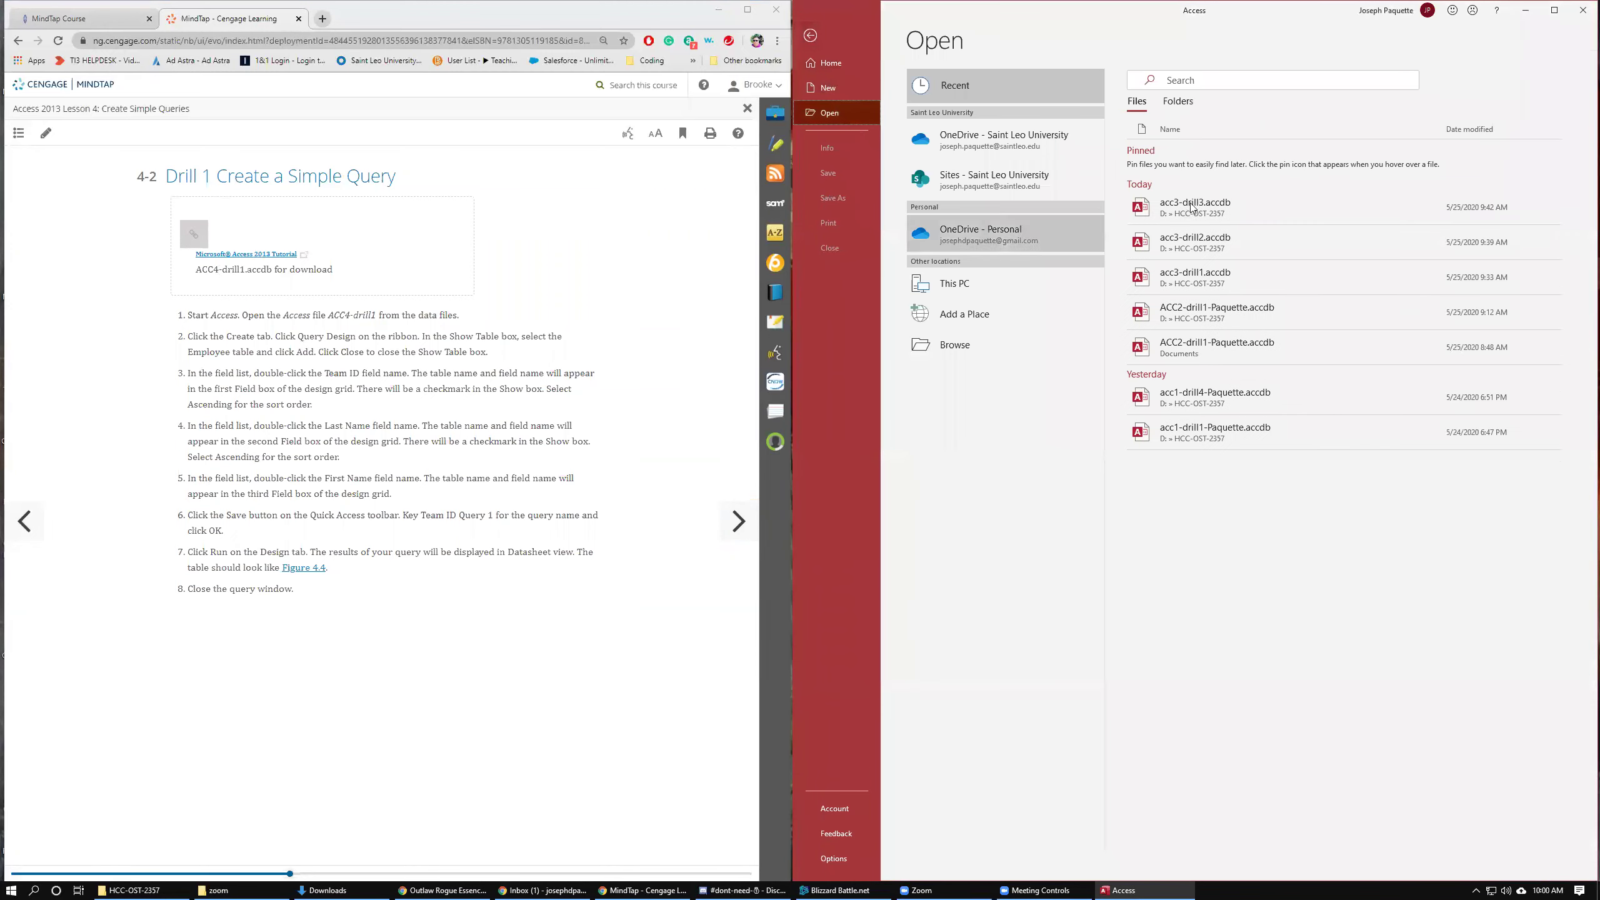
pyautogui.click(930, 345)
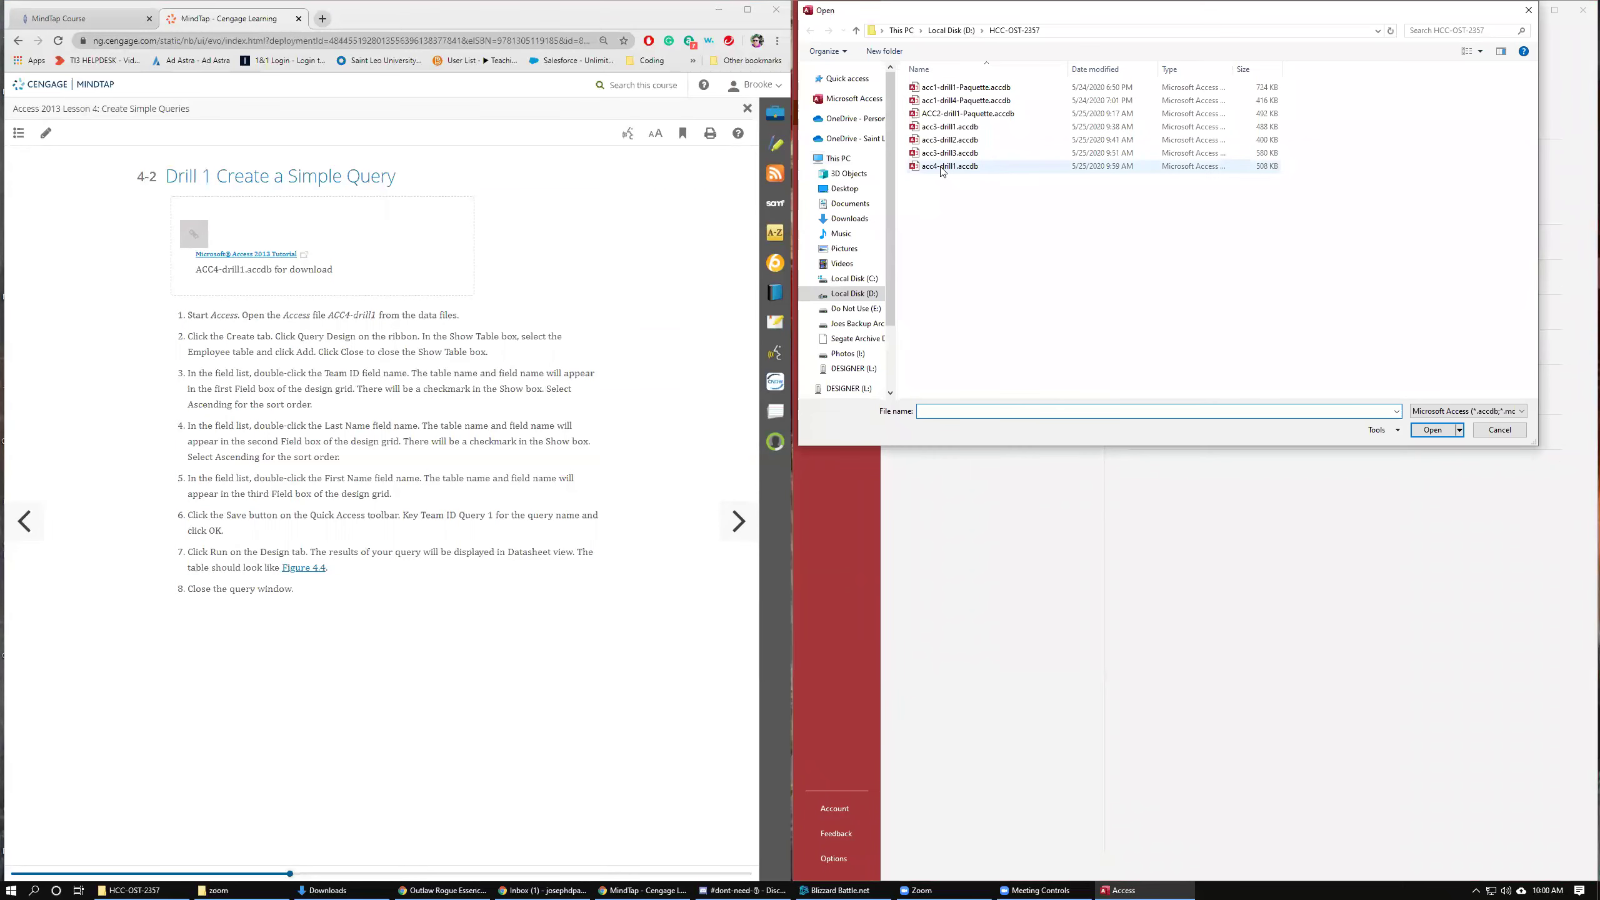
pyautogui.doubleClick(954, 172)
pyautogui.click(1146, 110)
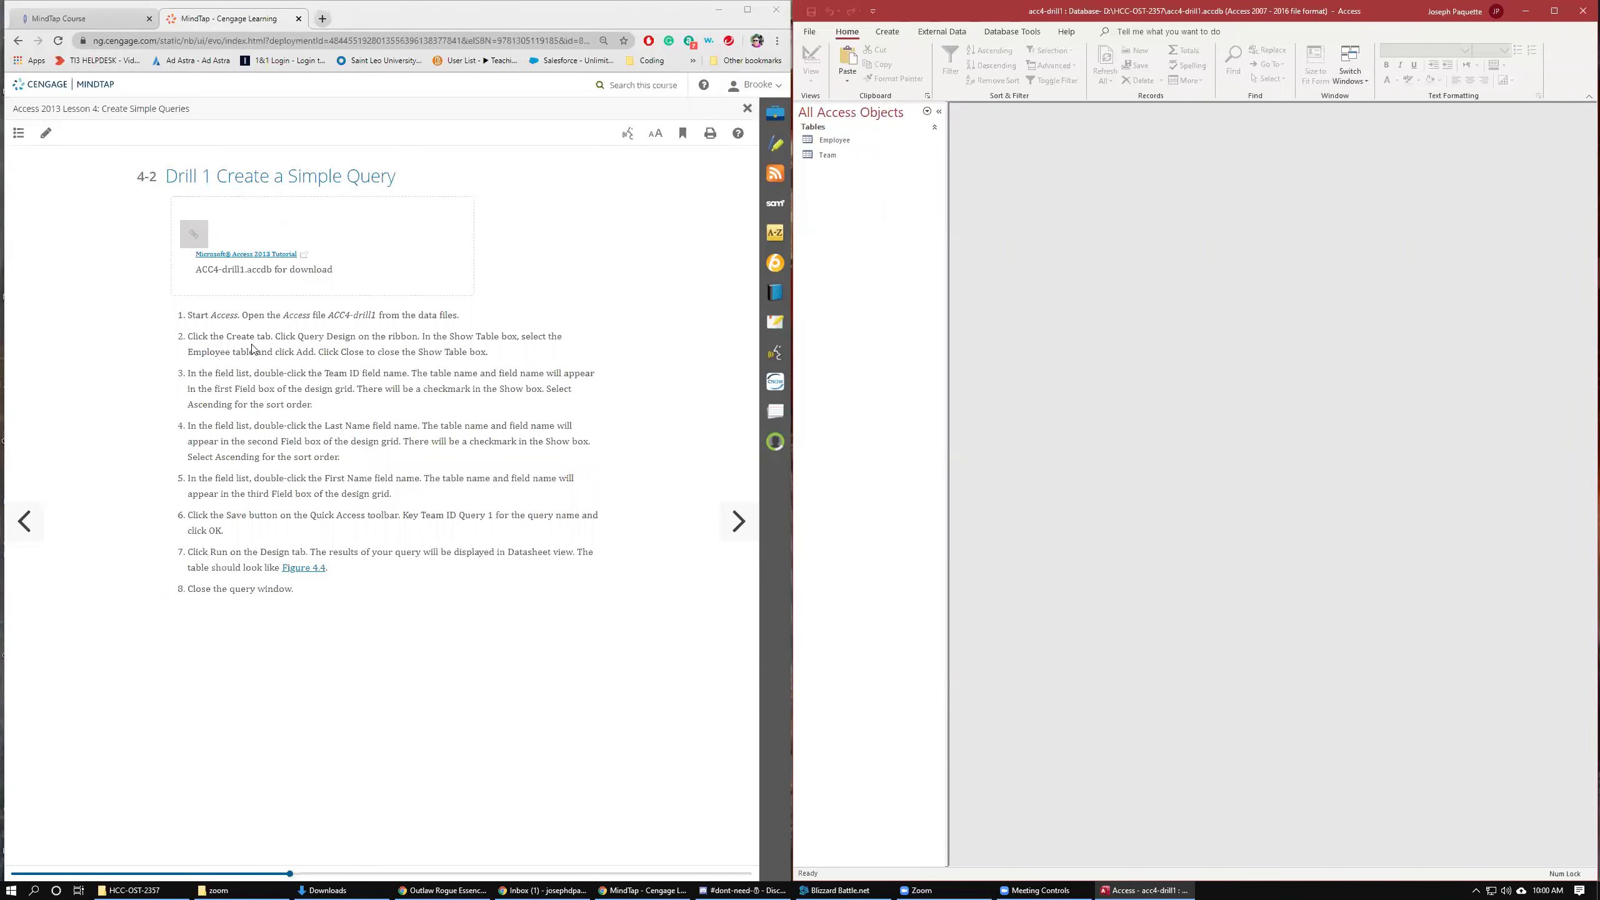
pyautogui.click(886, 31)
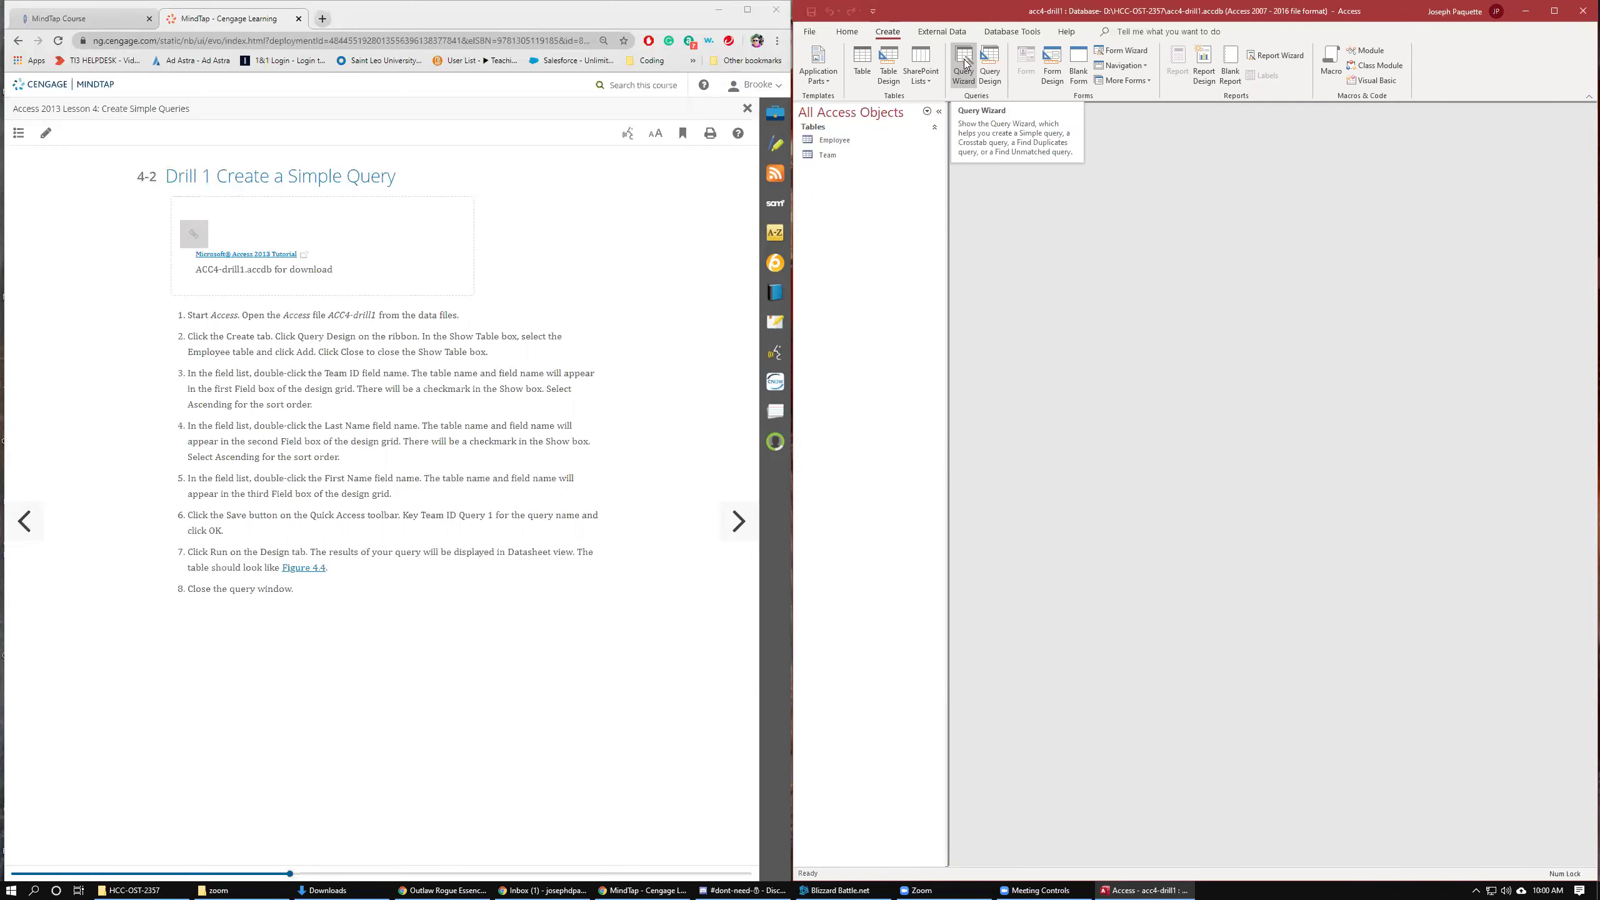
pyautogui.click(989, 64)
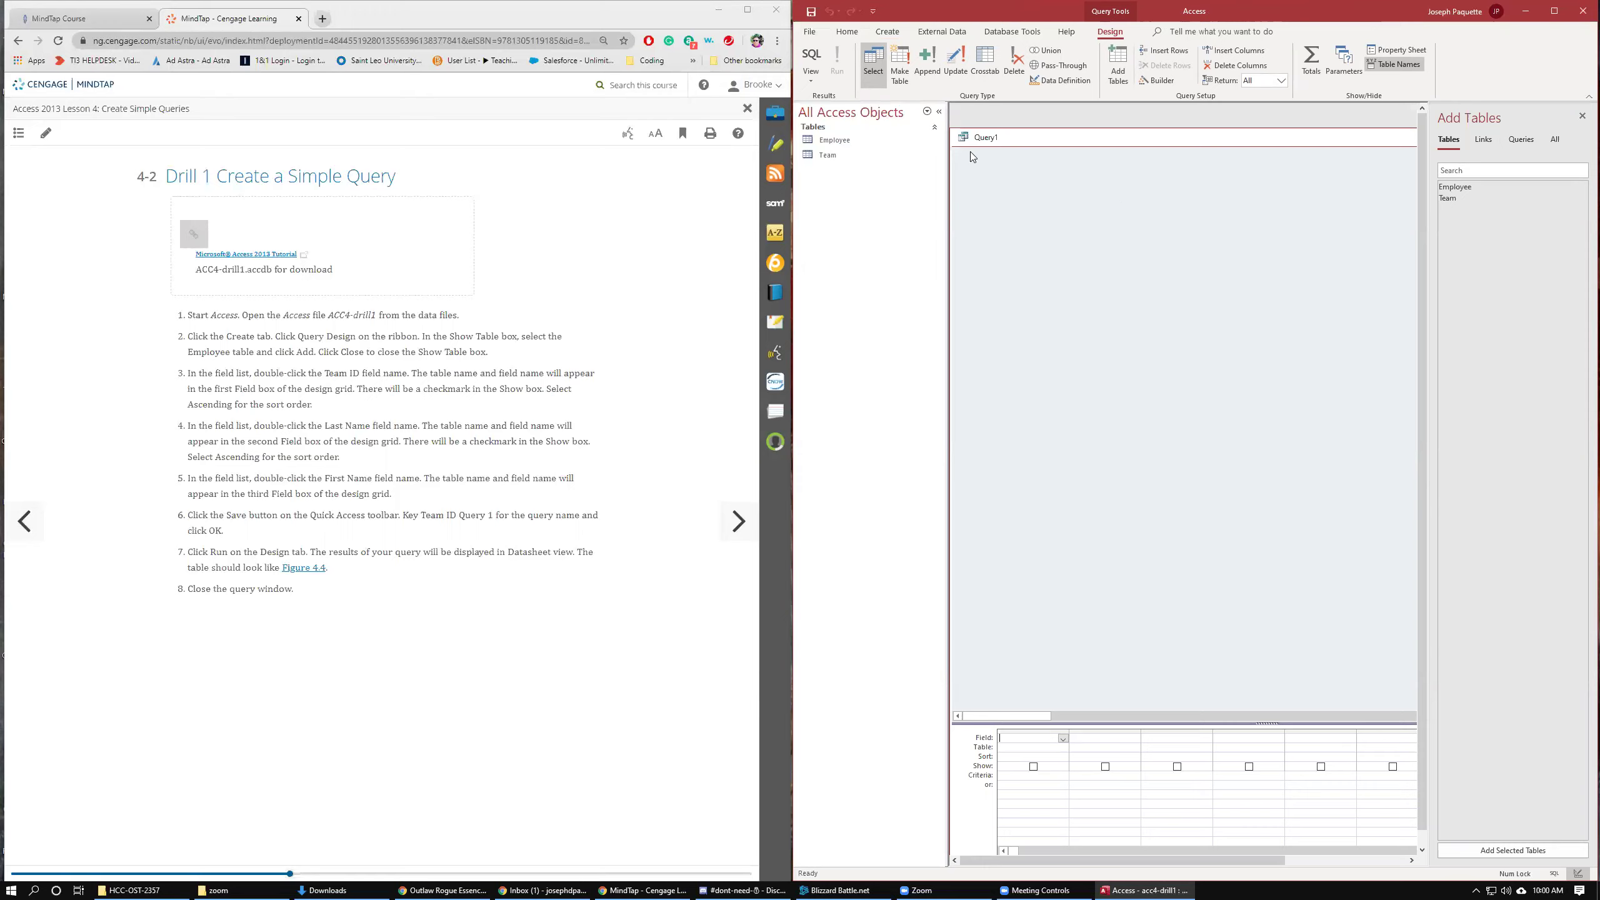
# Add the Employee table to the new query.
pyautogui.click(830, 141)
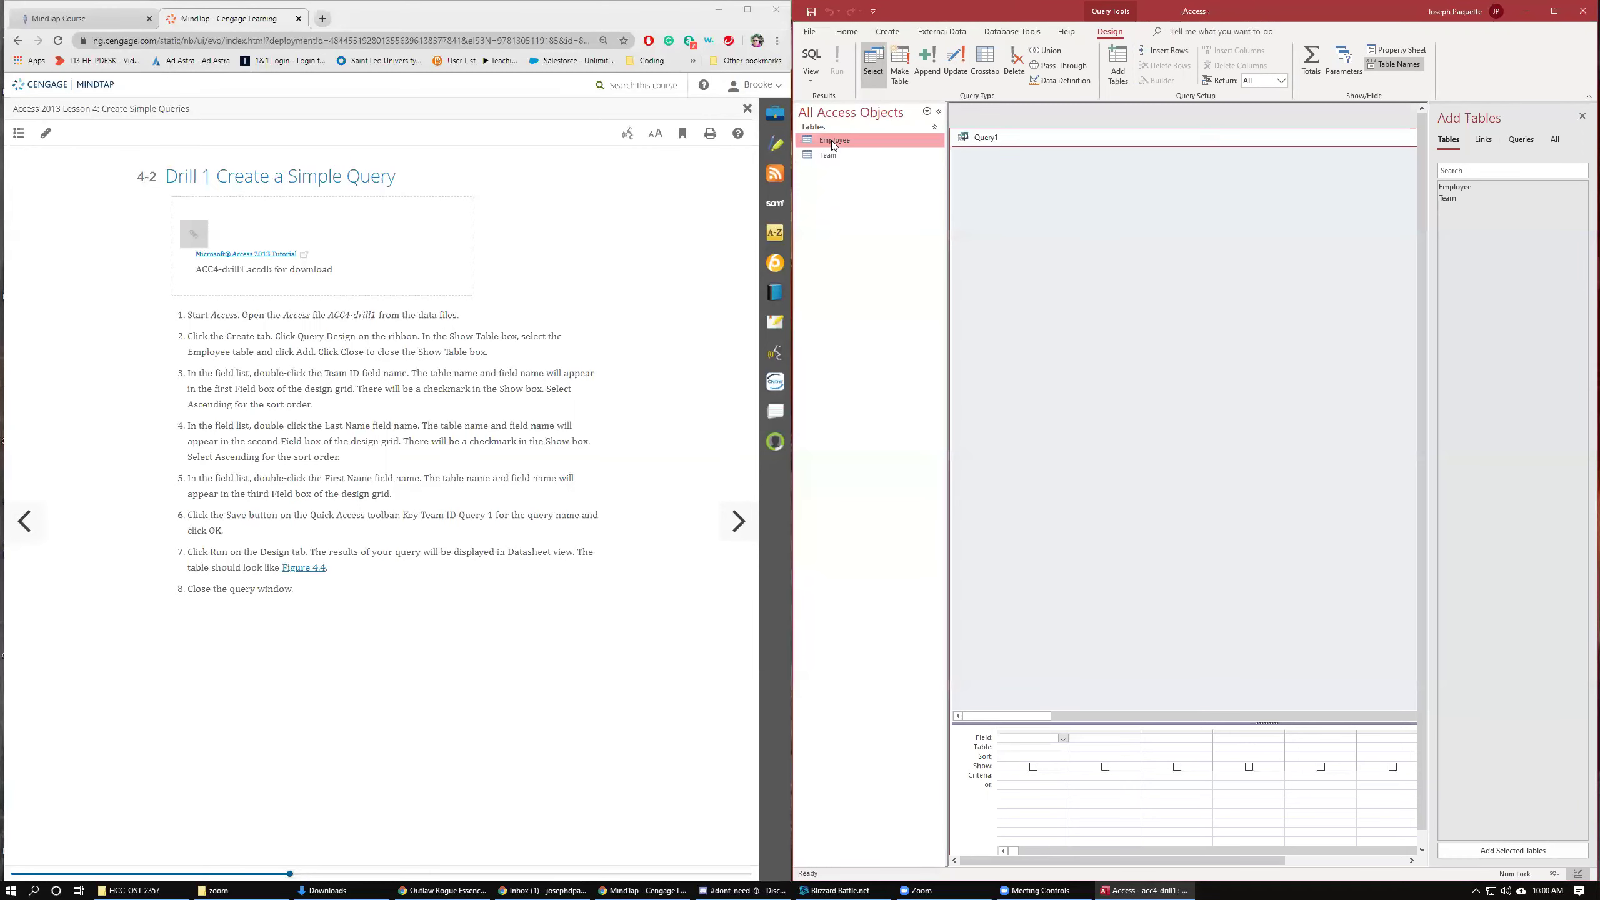
pyautogui.click(1458, 186)
pyautogui.doubleClick(1457, 186)
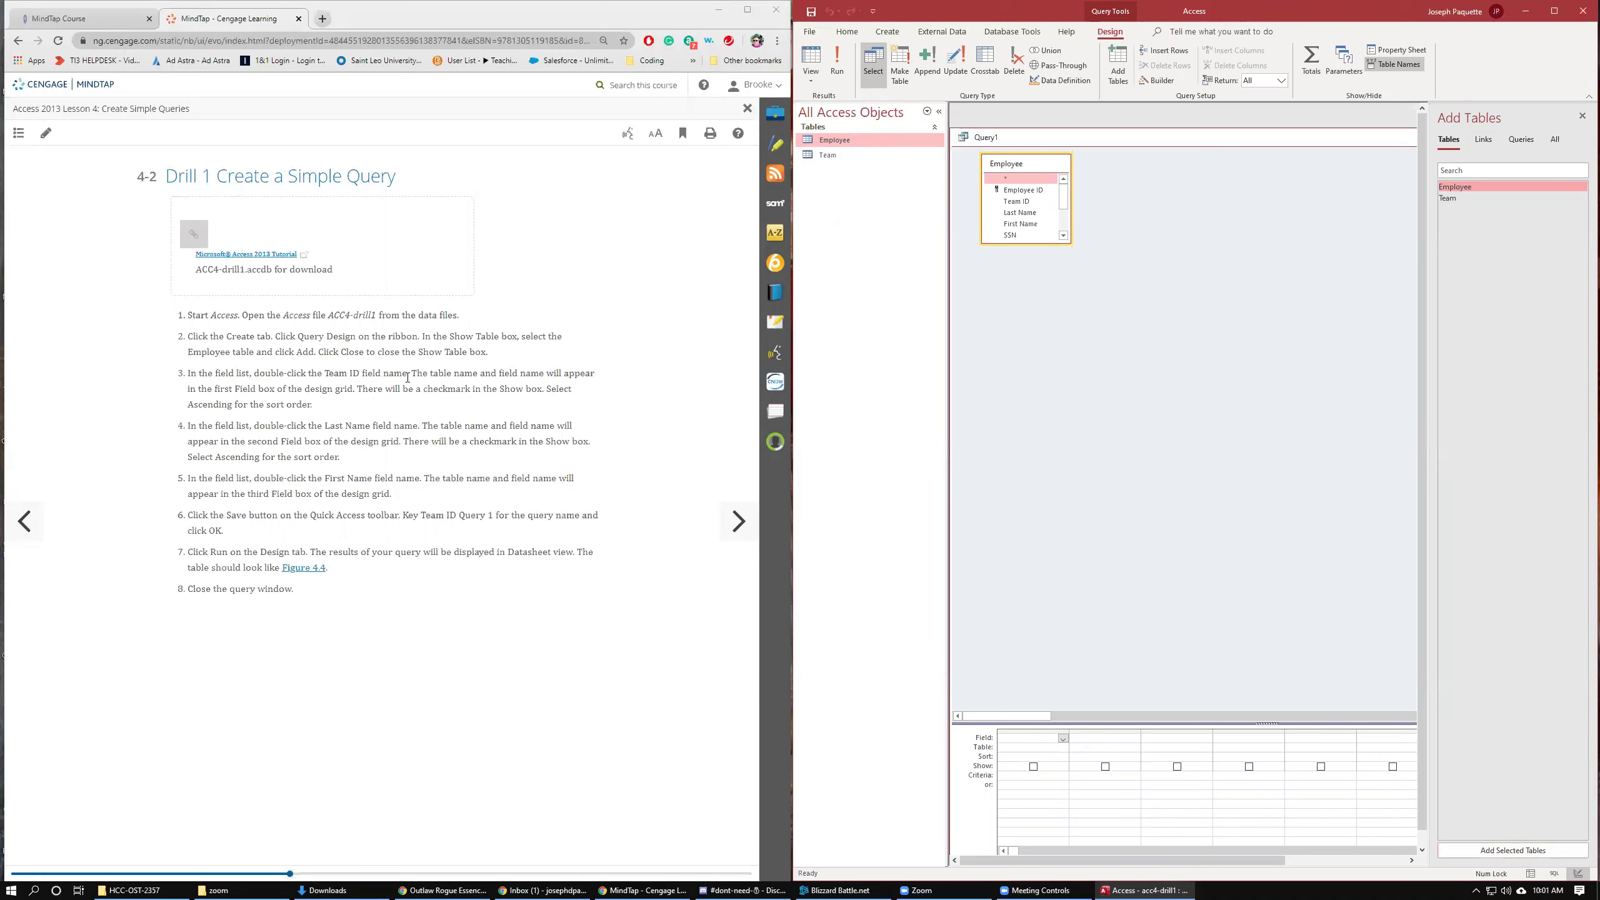
# Add Team ID and Last Name, both sorted ascending, followed by First Name.
pyautogui.doubleClick(1016, 201)
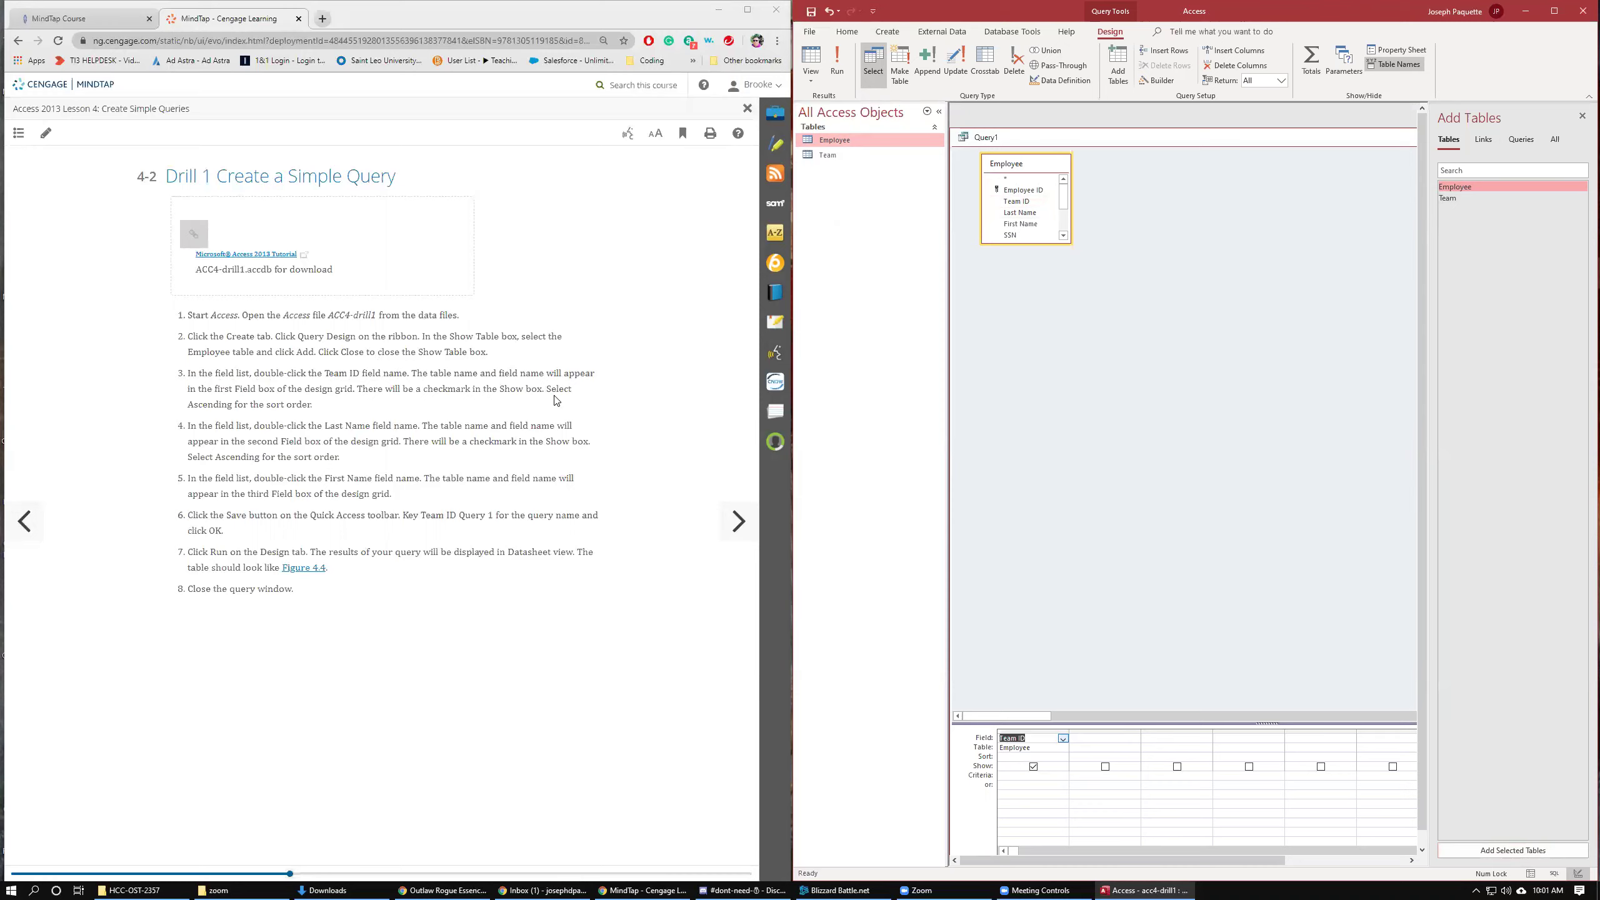
pyautogui.click(1063, 754)
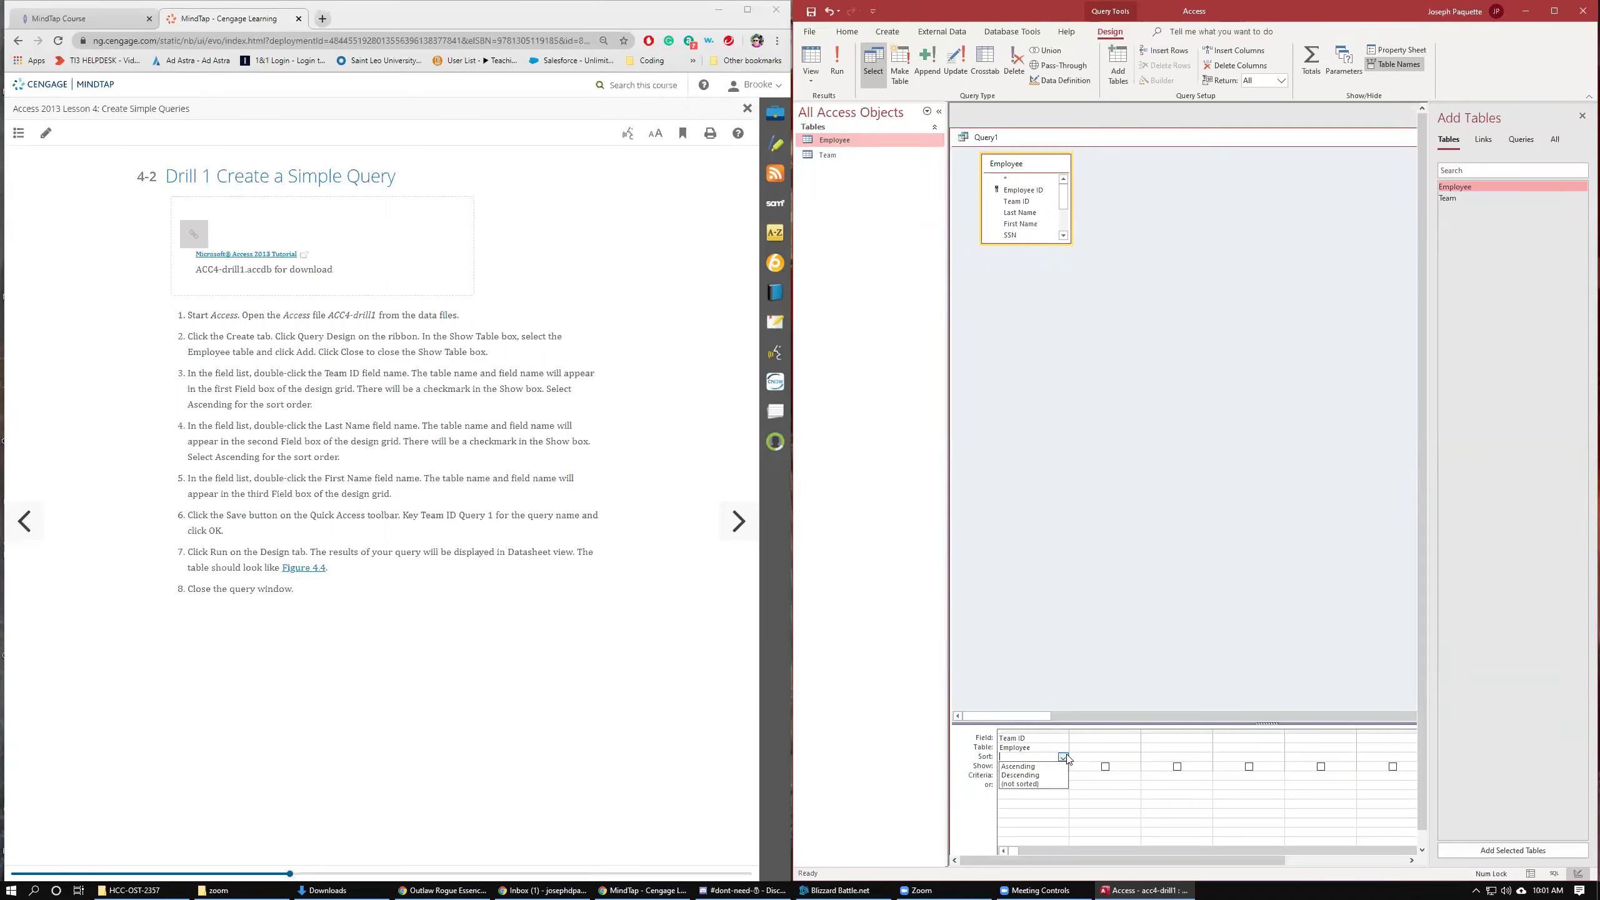
pyautogui.click(1051, 766)
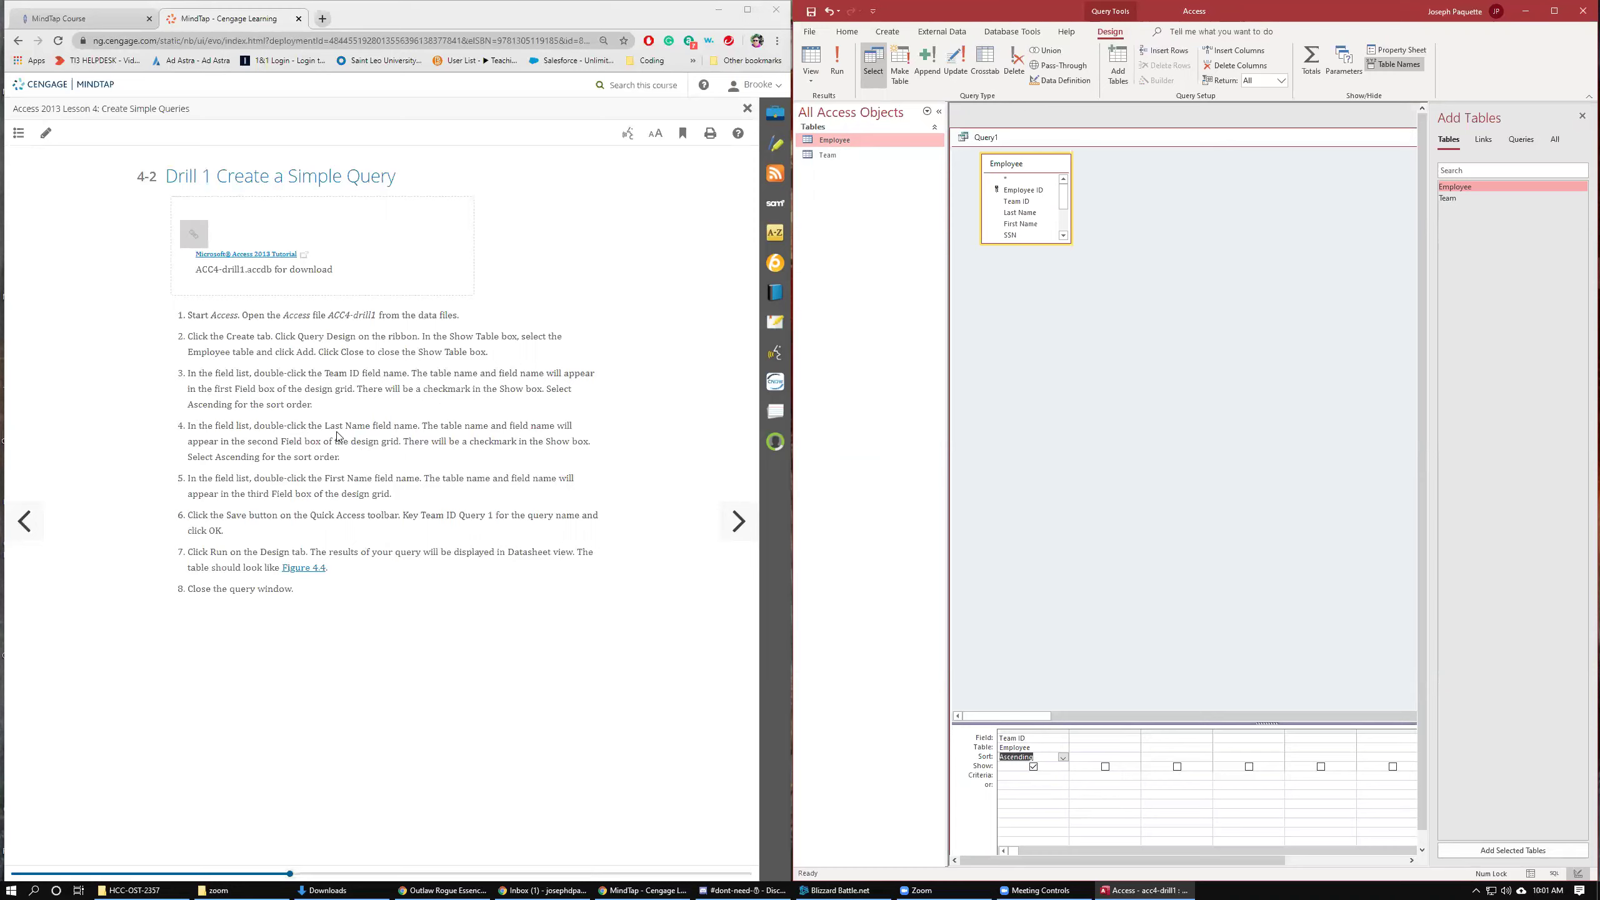
pyautogui.doubleClick(1029, 213)
pyautogui.click(1127, 756)
pyautogui.click(1134, 757)
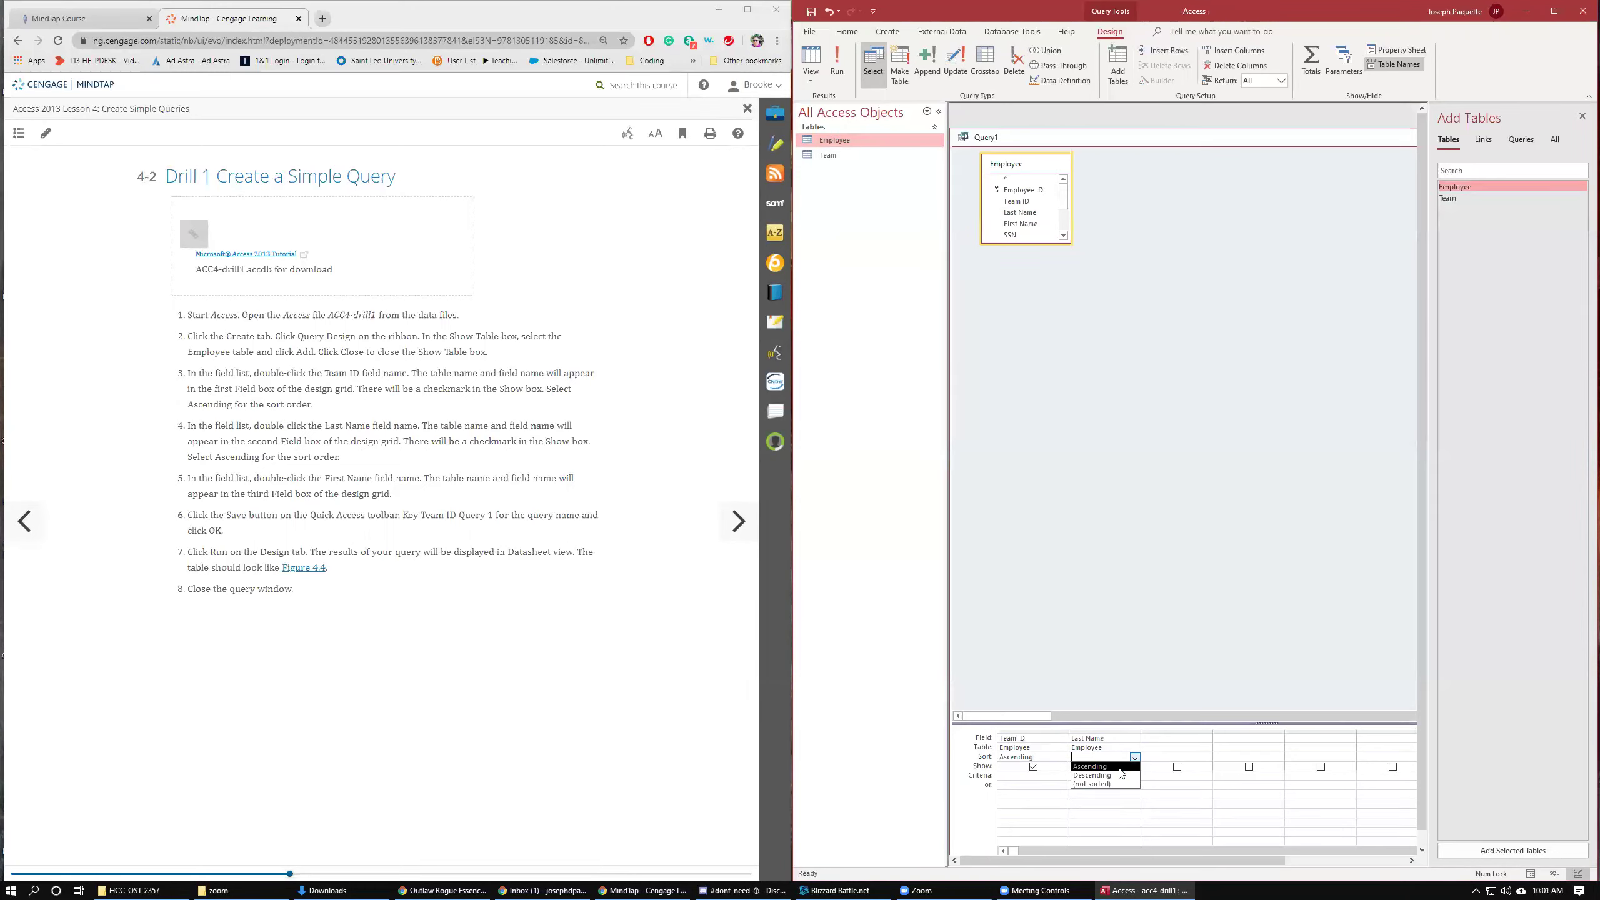
pyautogui.click(1109, 766)
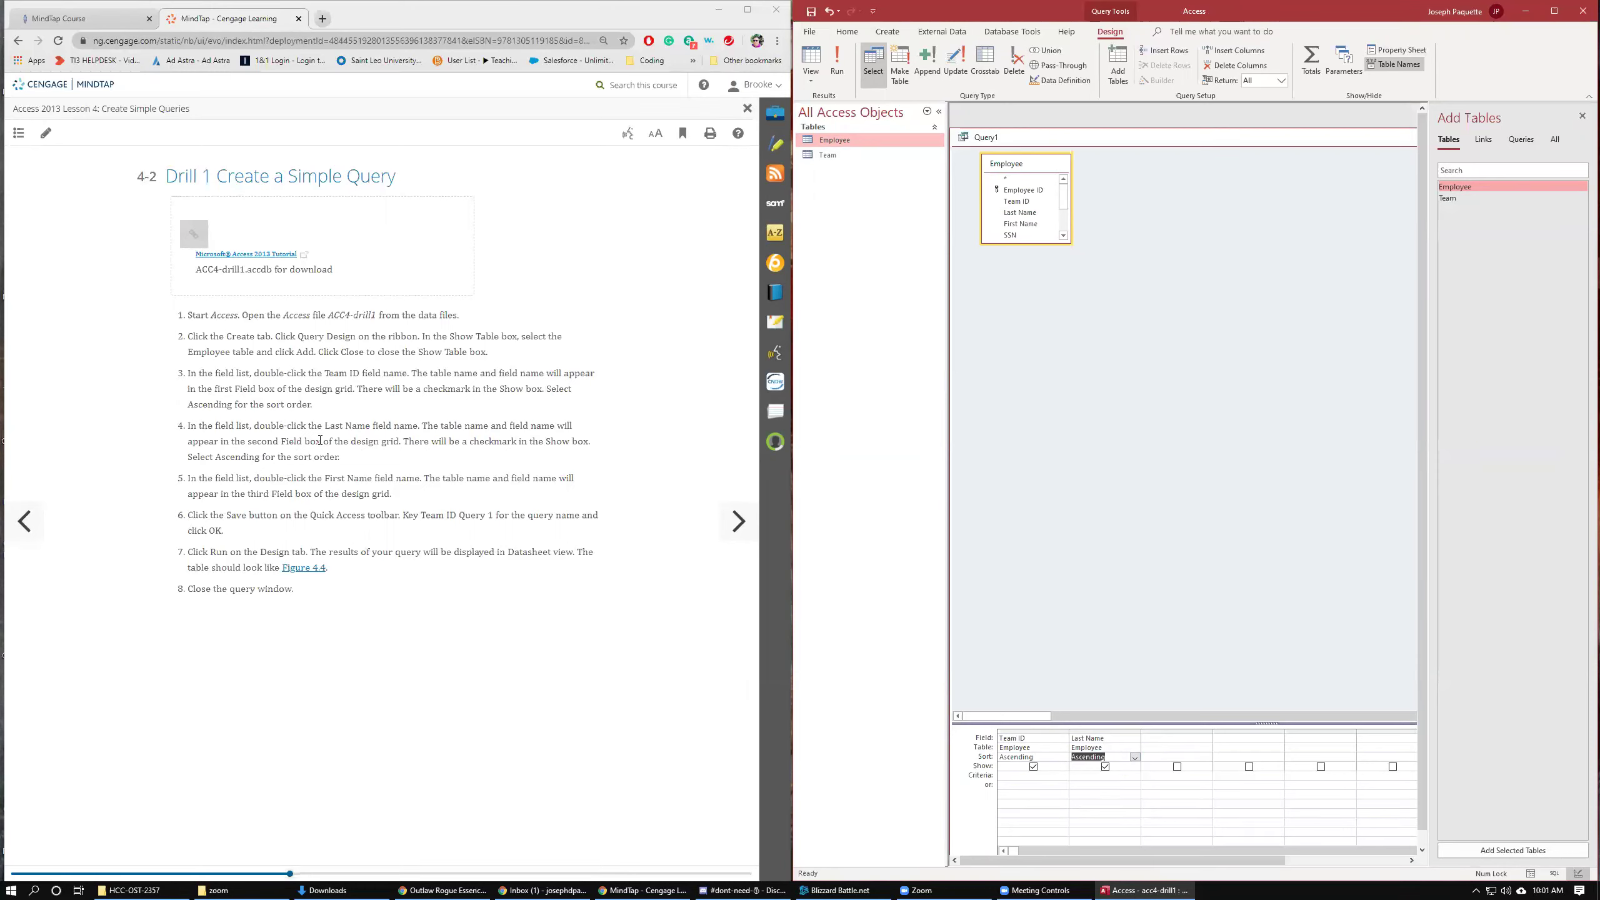
pyautogui.doubleClick(1025, 224)
# Save the query with the name Team ID Query 1.
pyautogui.click(810, 11)
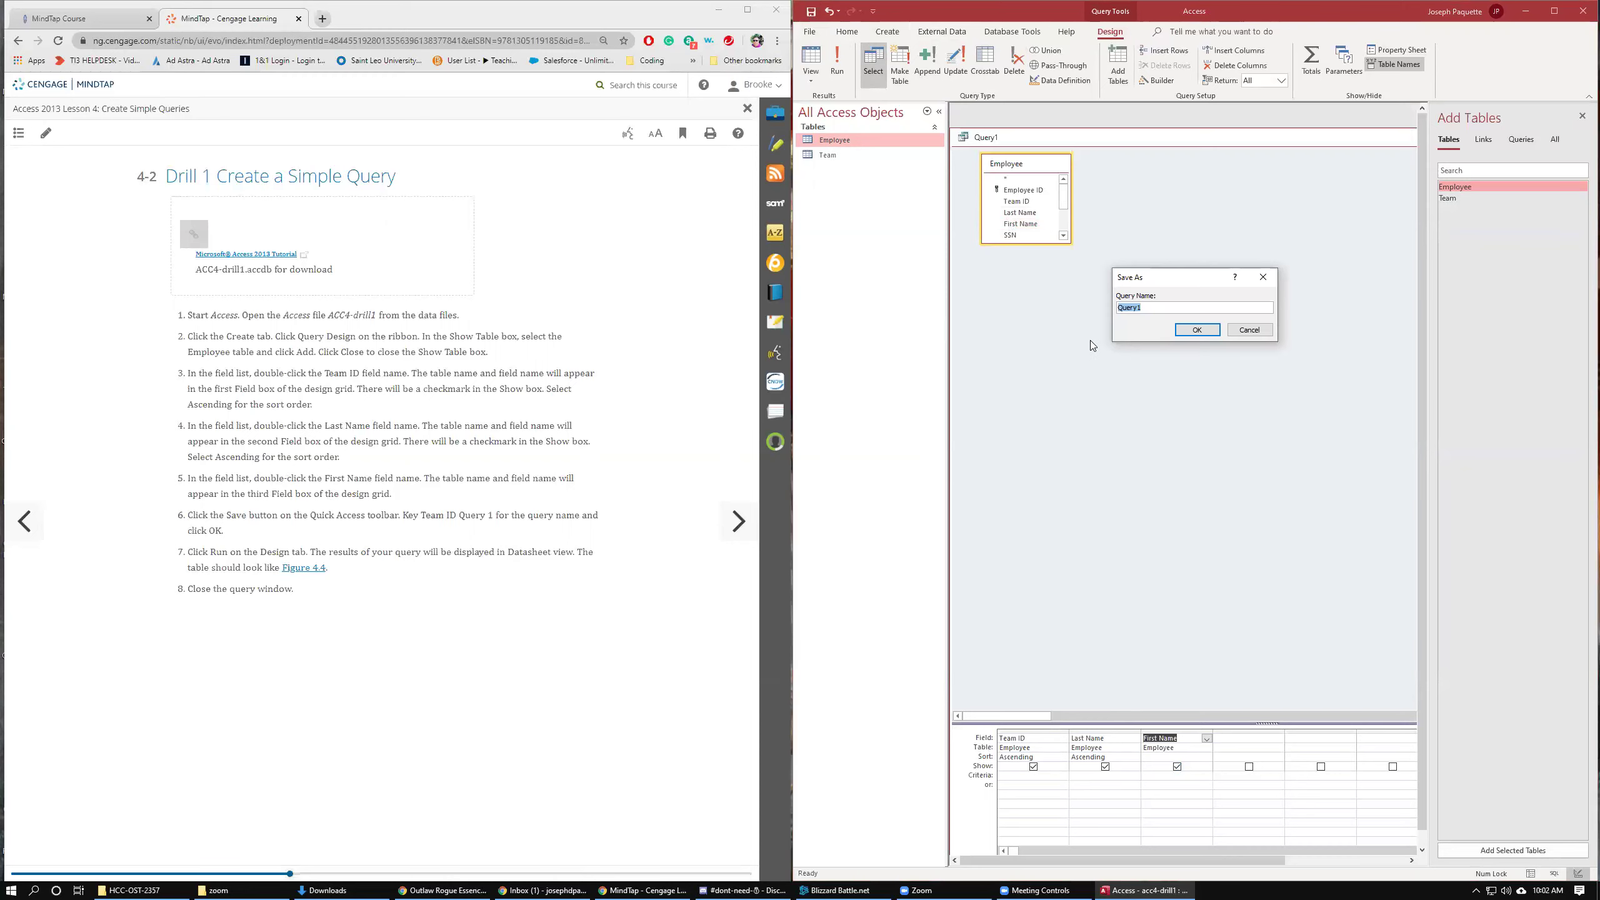
pyautogui.write('Team ID')
pyautogui.click(1197, 330)
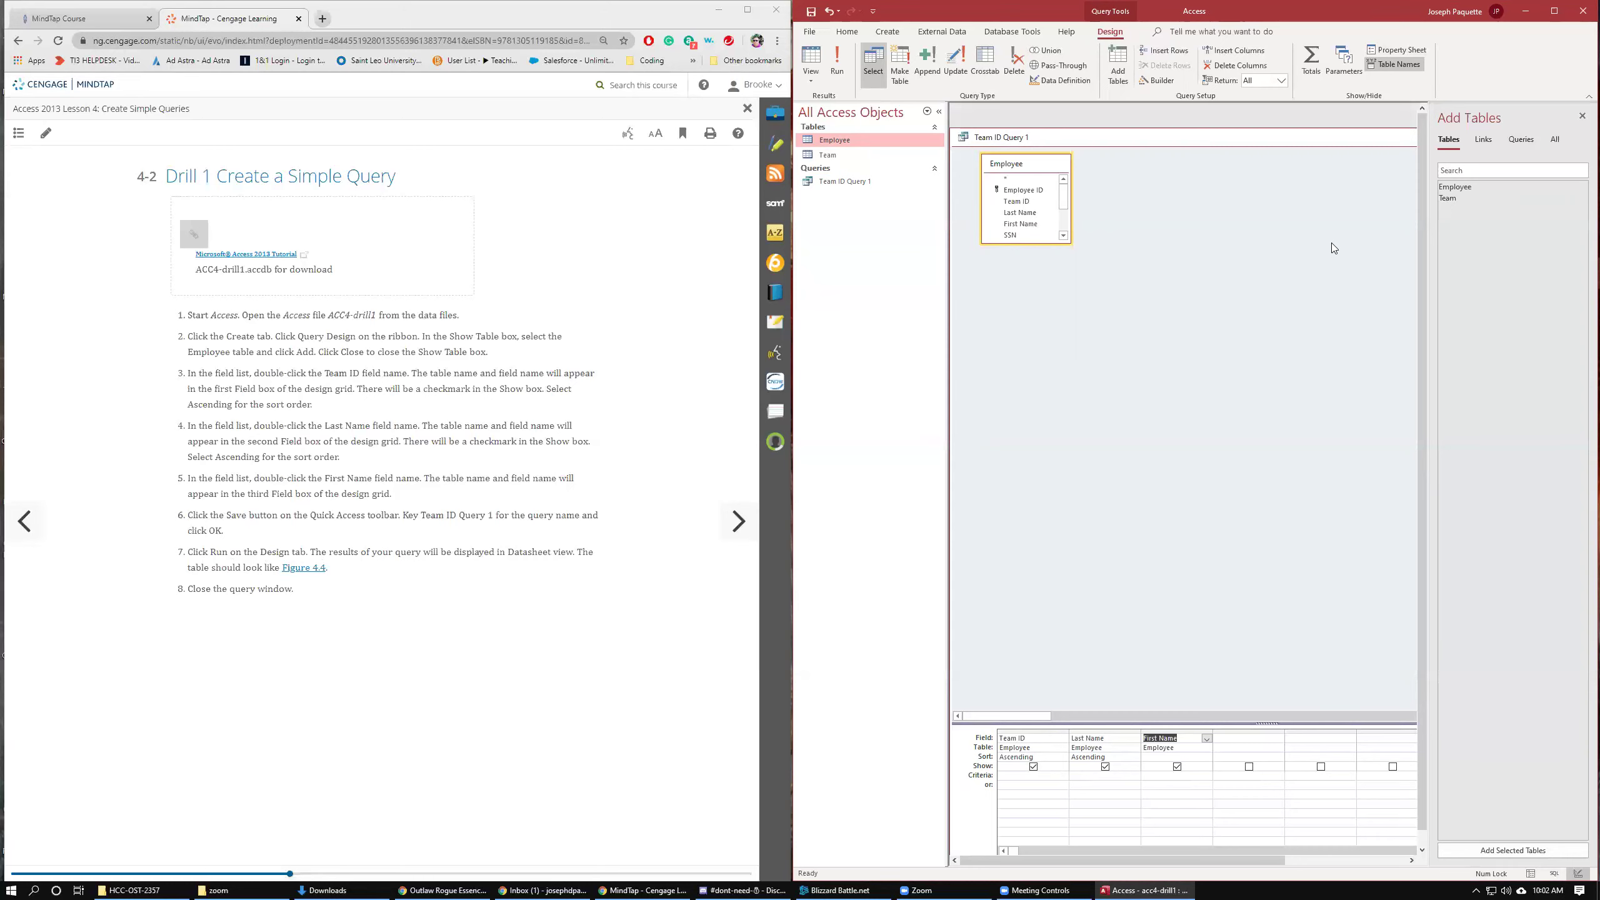
# Run Team ID Query 1 to list its 14 employee records in Datasheet view.
pyautogui.click(835, 63)
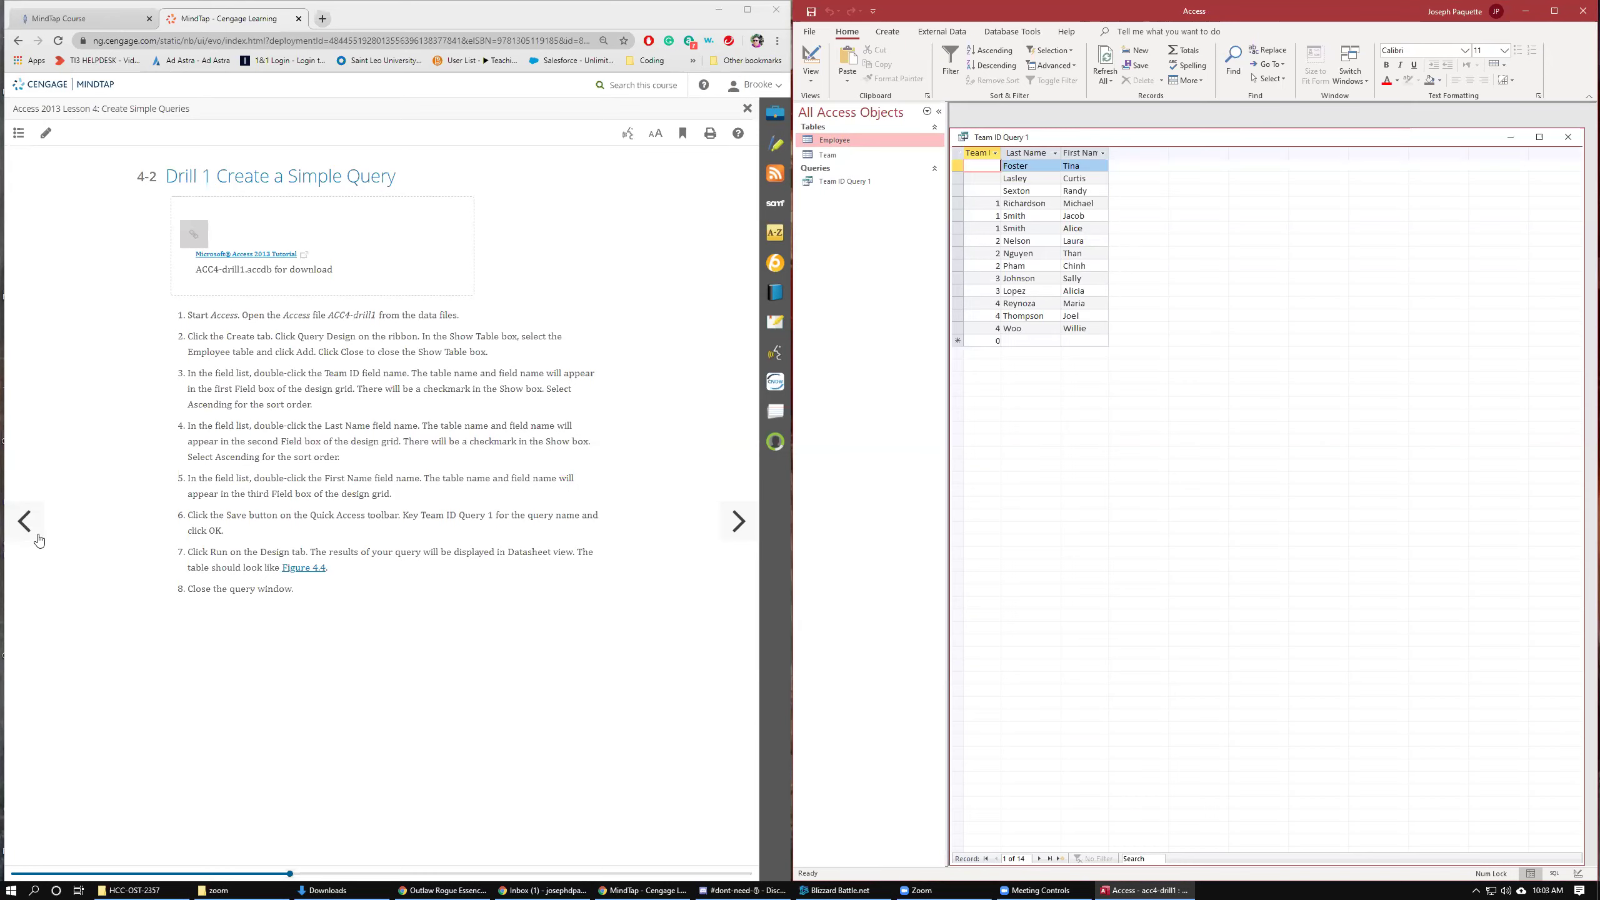
pyautogui.click(25, 521)
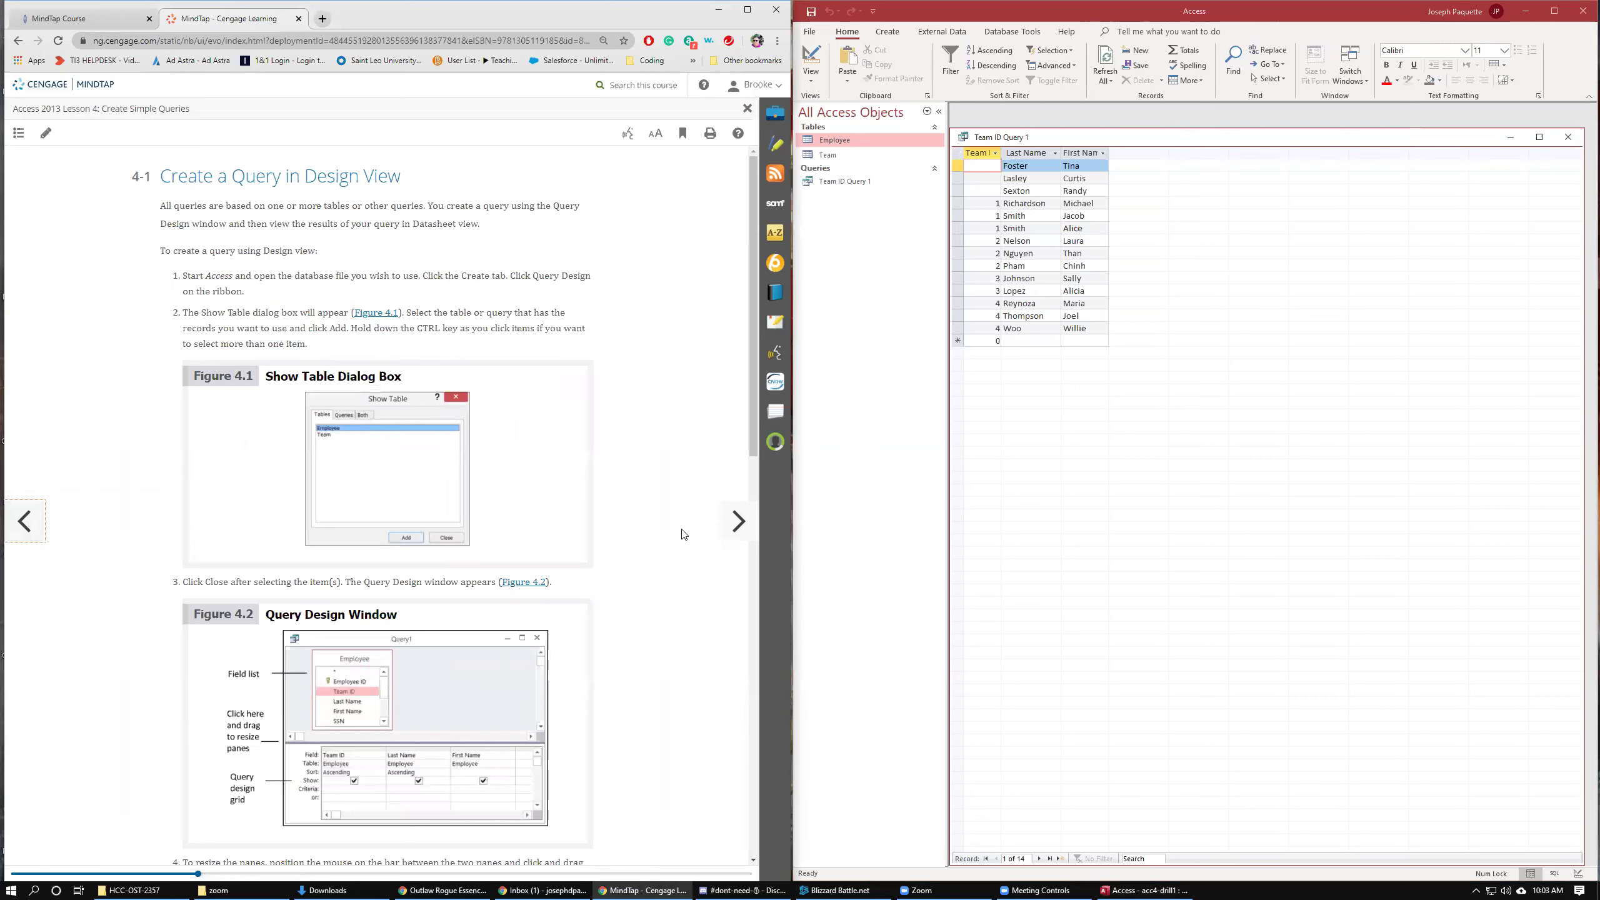
pyautogui.click(728, 531)
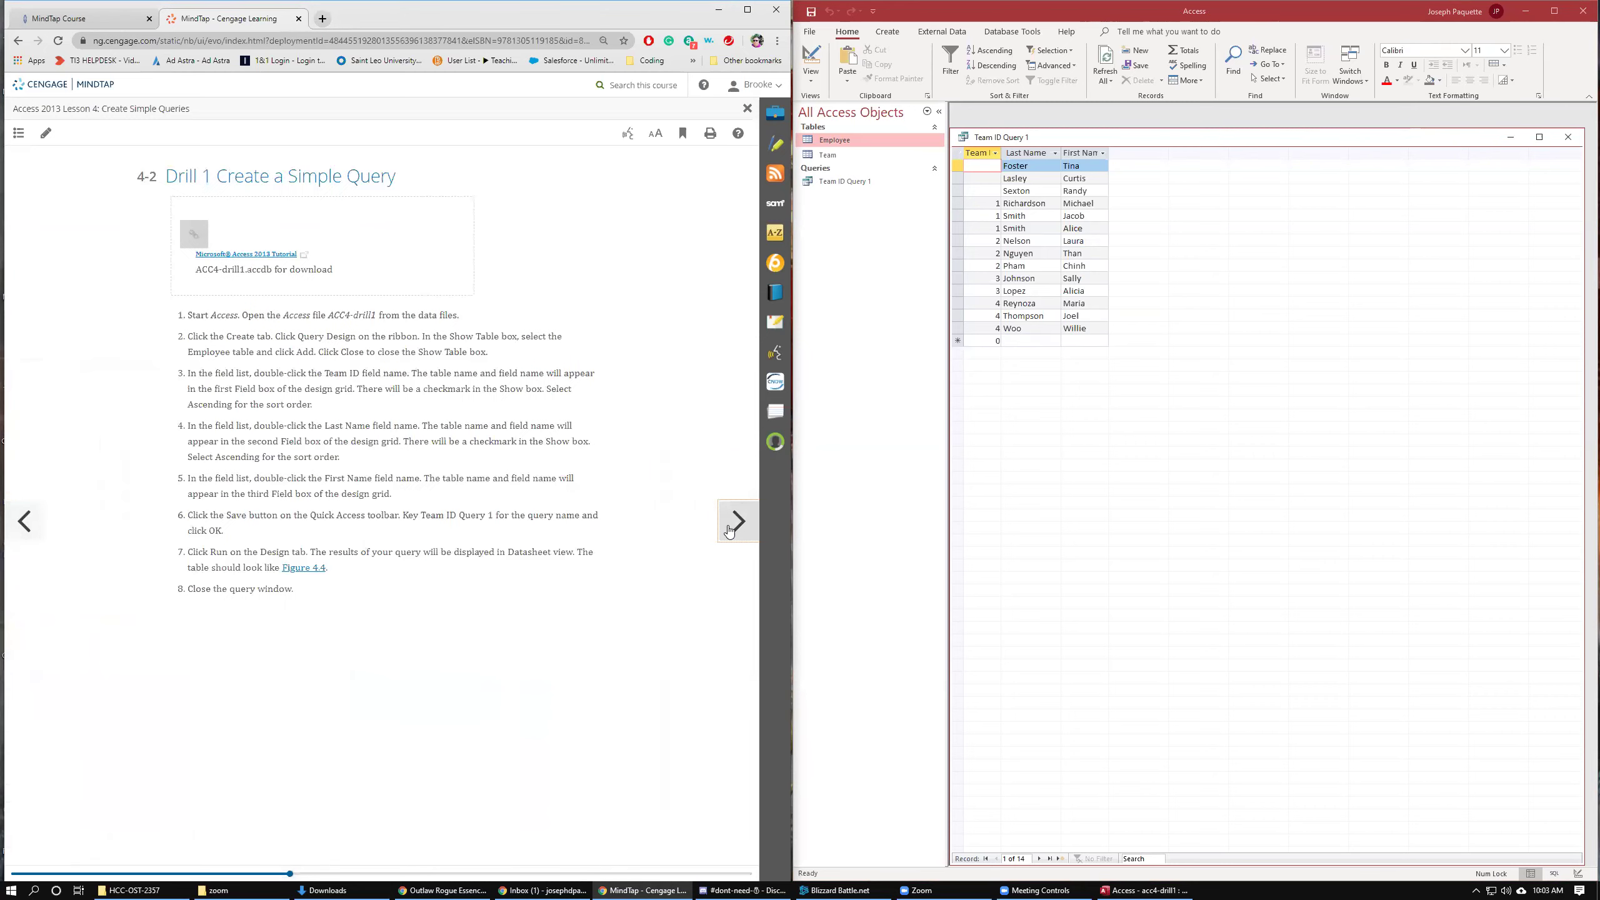
pyautogui.click(729, 532)
pyautogui.scroll(-4, 572, 544)
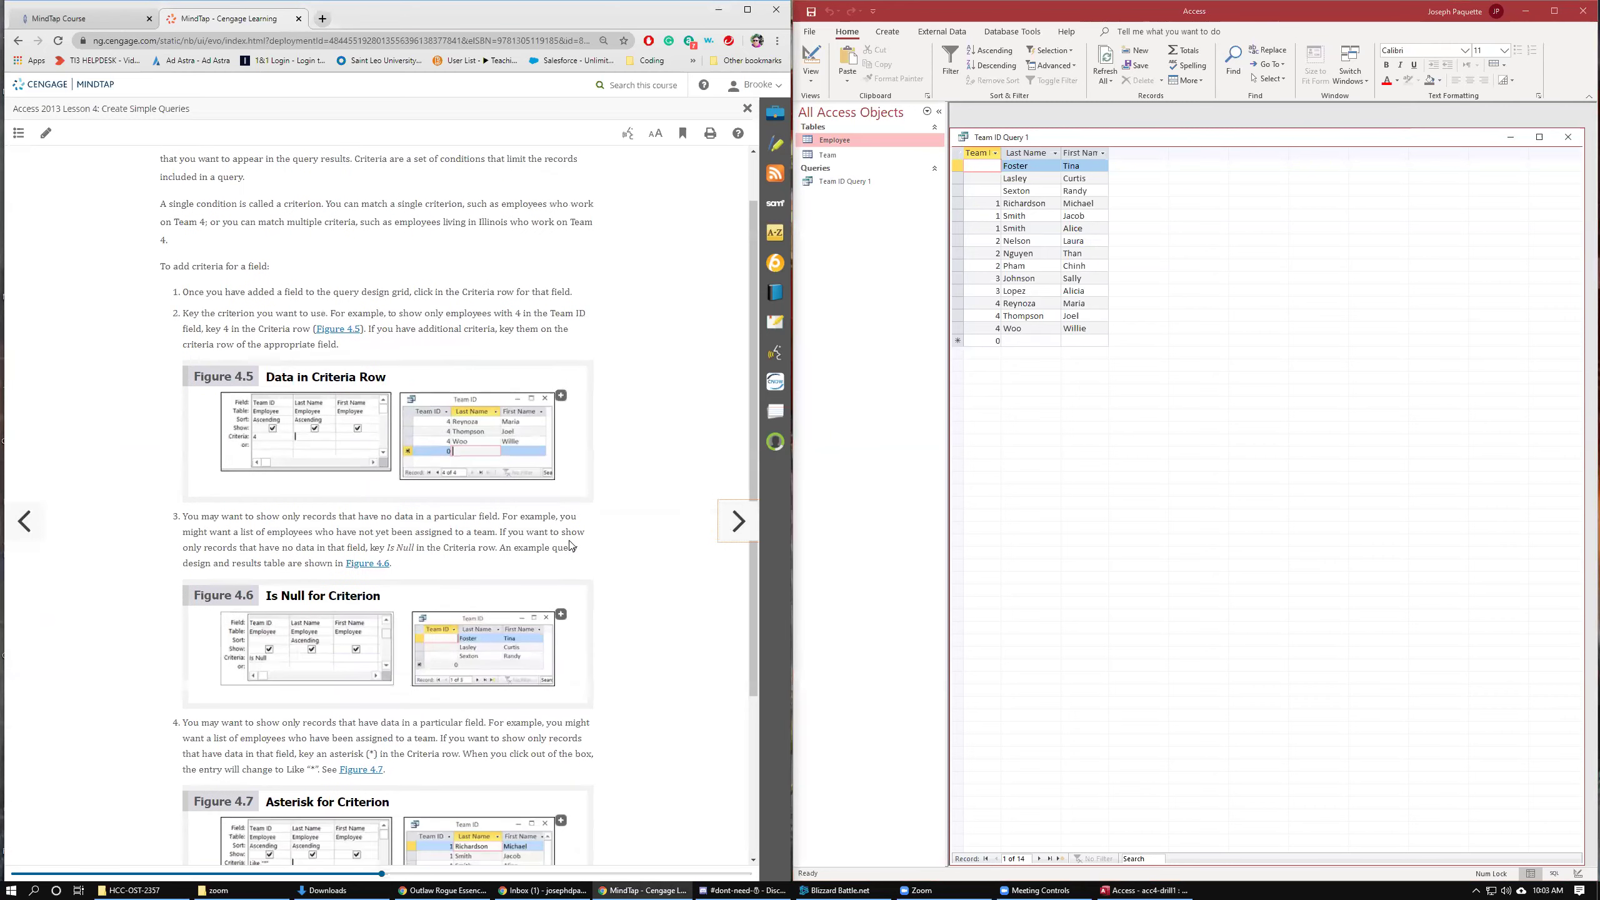
pyautogui.scroll(3, 571, 545)
pyautogui.scroll(3, 572, 545)
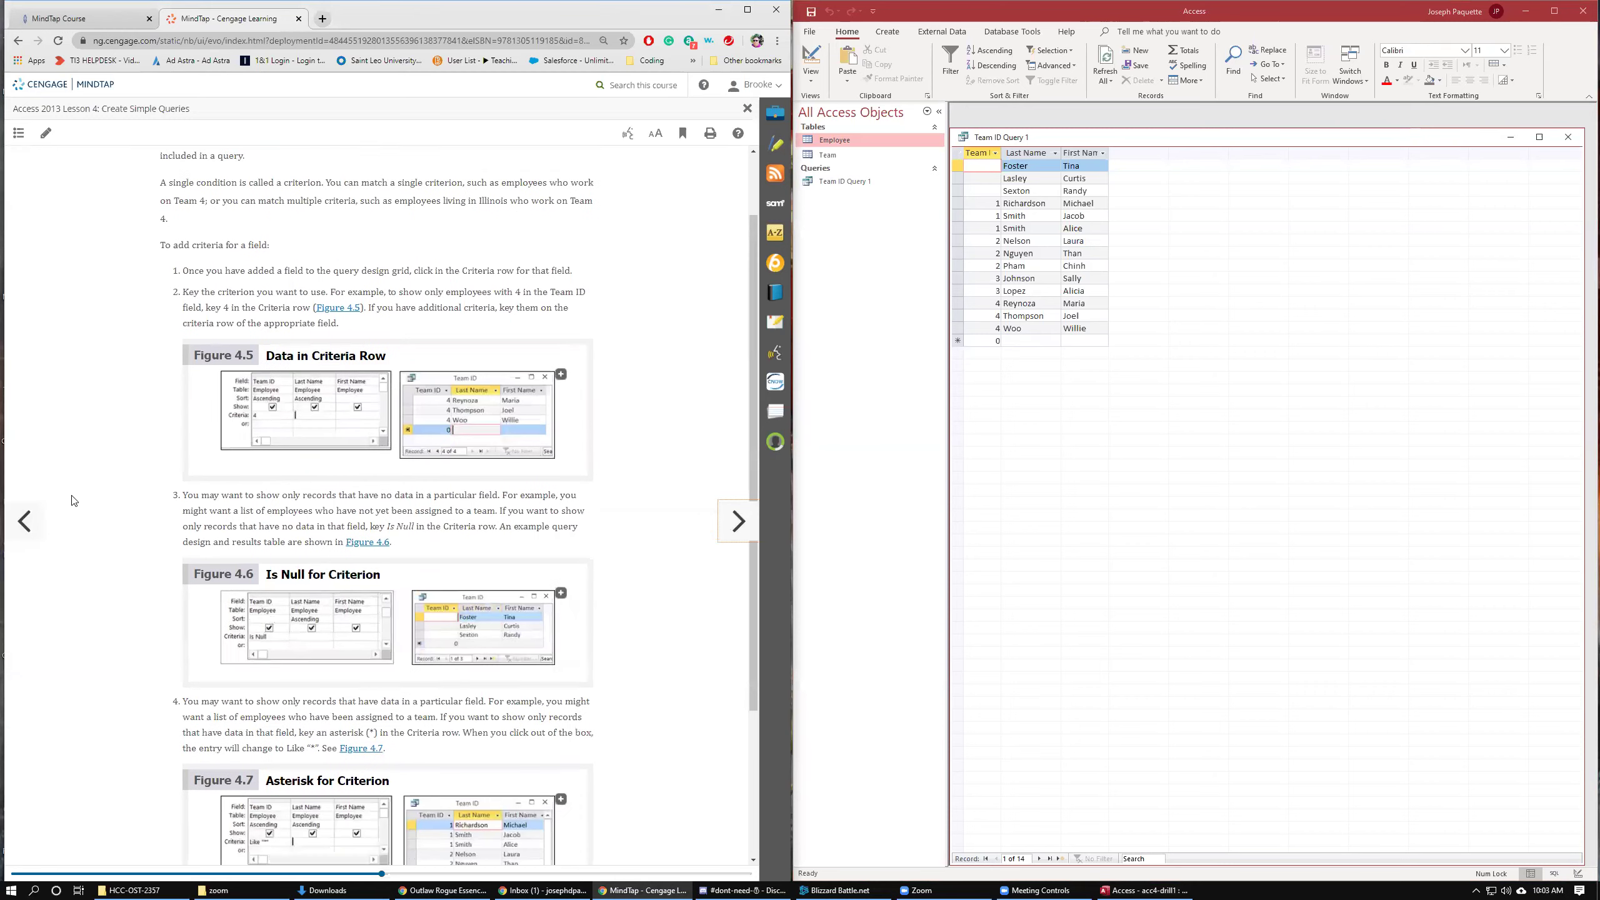
pyautogui.click(26, 523)
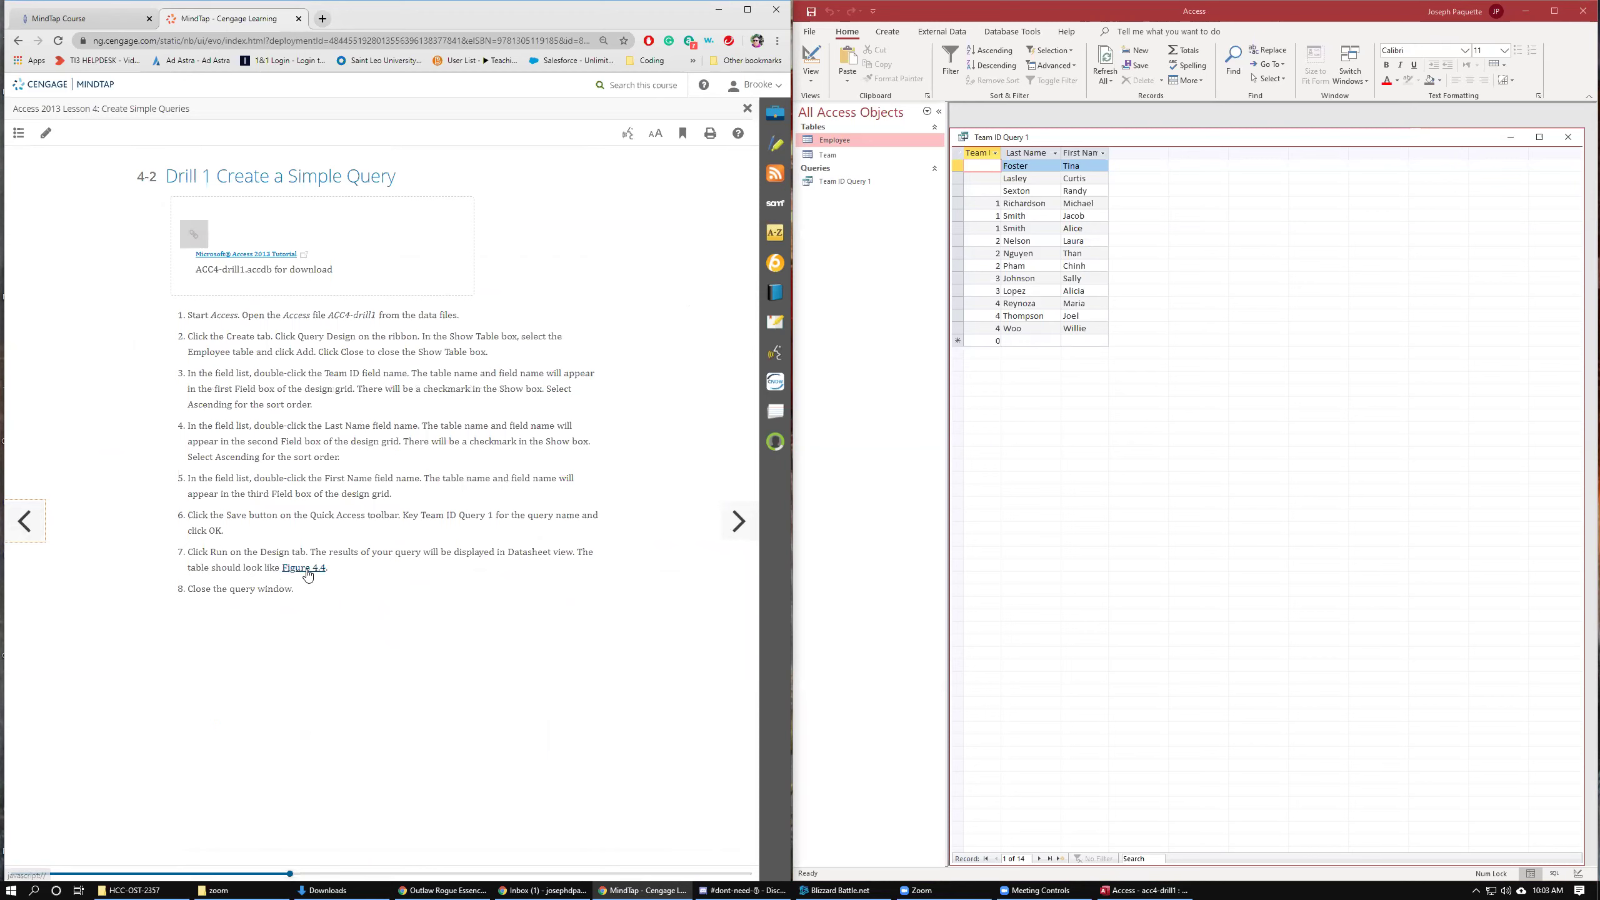
pyautogui.click(305, 569)
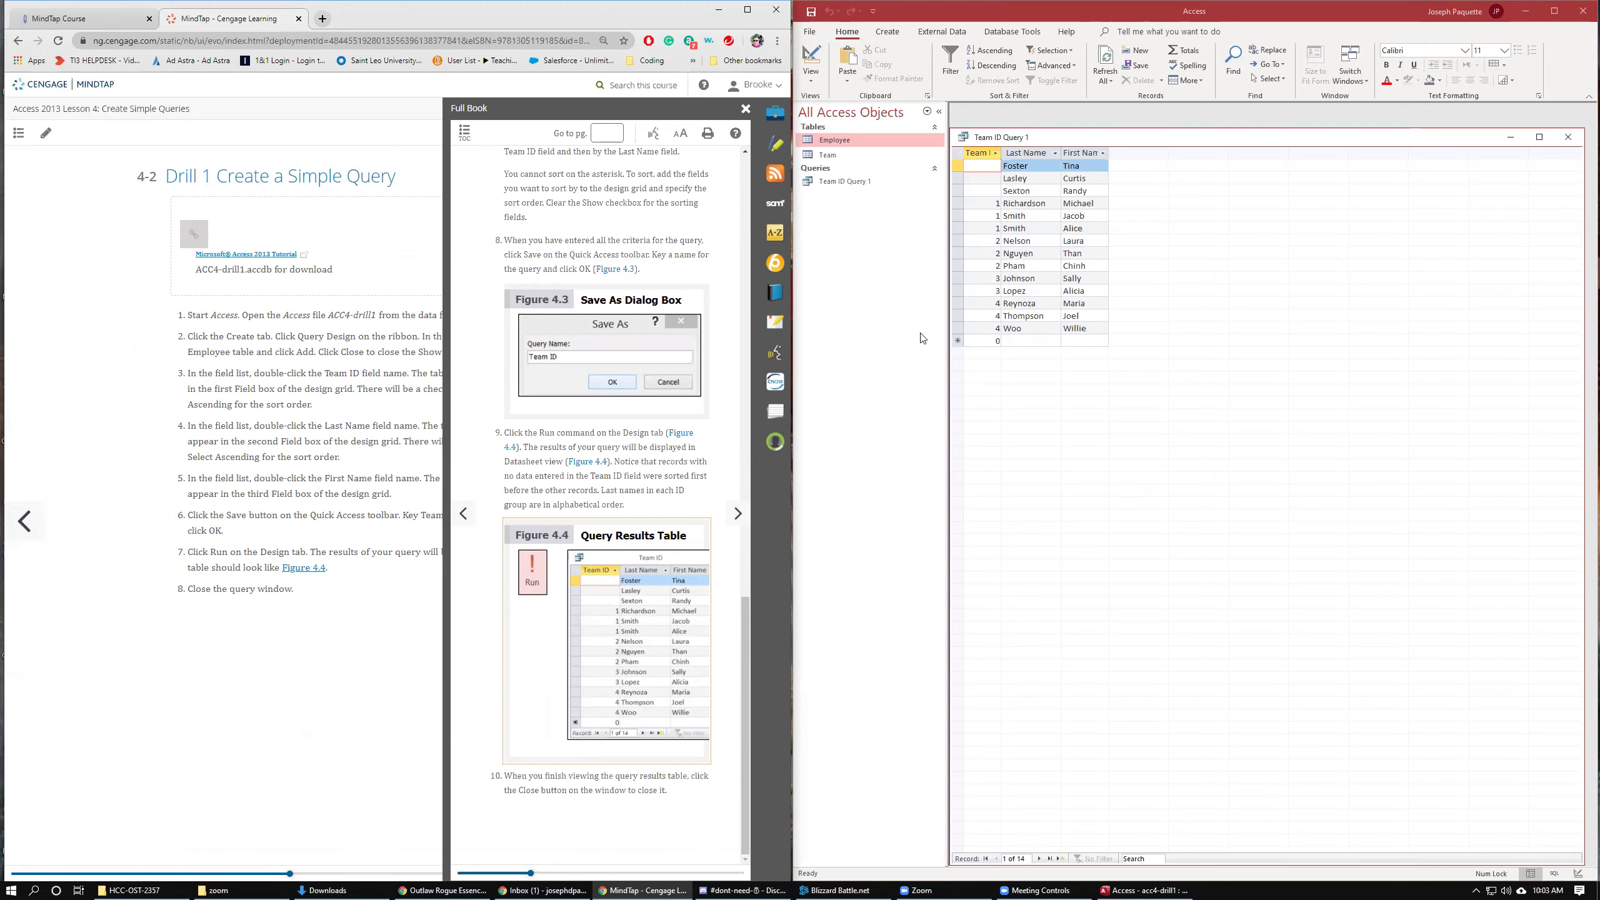
pyautogui.click(745, 108)
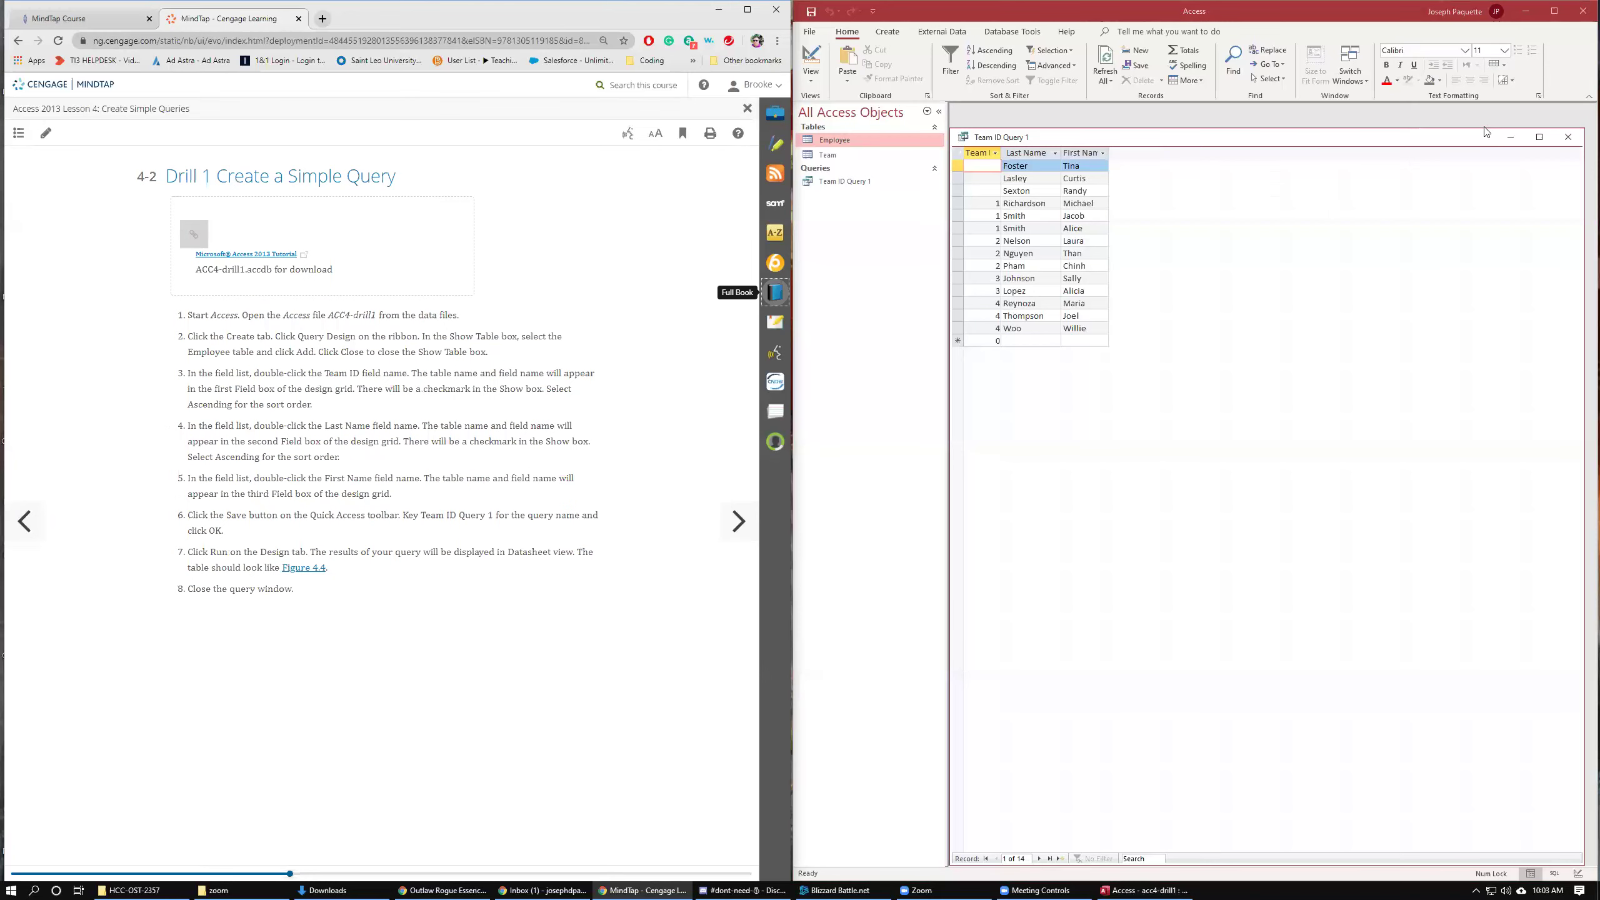
# Close the Team ID Query 1 results and advance MindTap to the 4-4 Drill 2 page.
pyautogui.click(1567, 138)
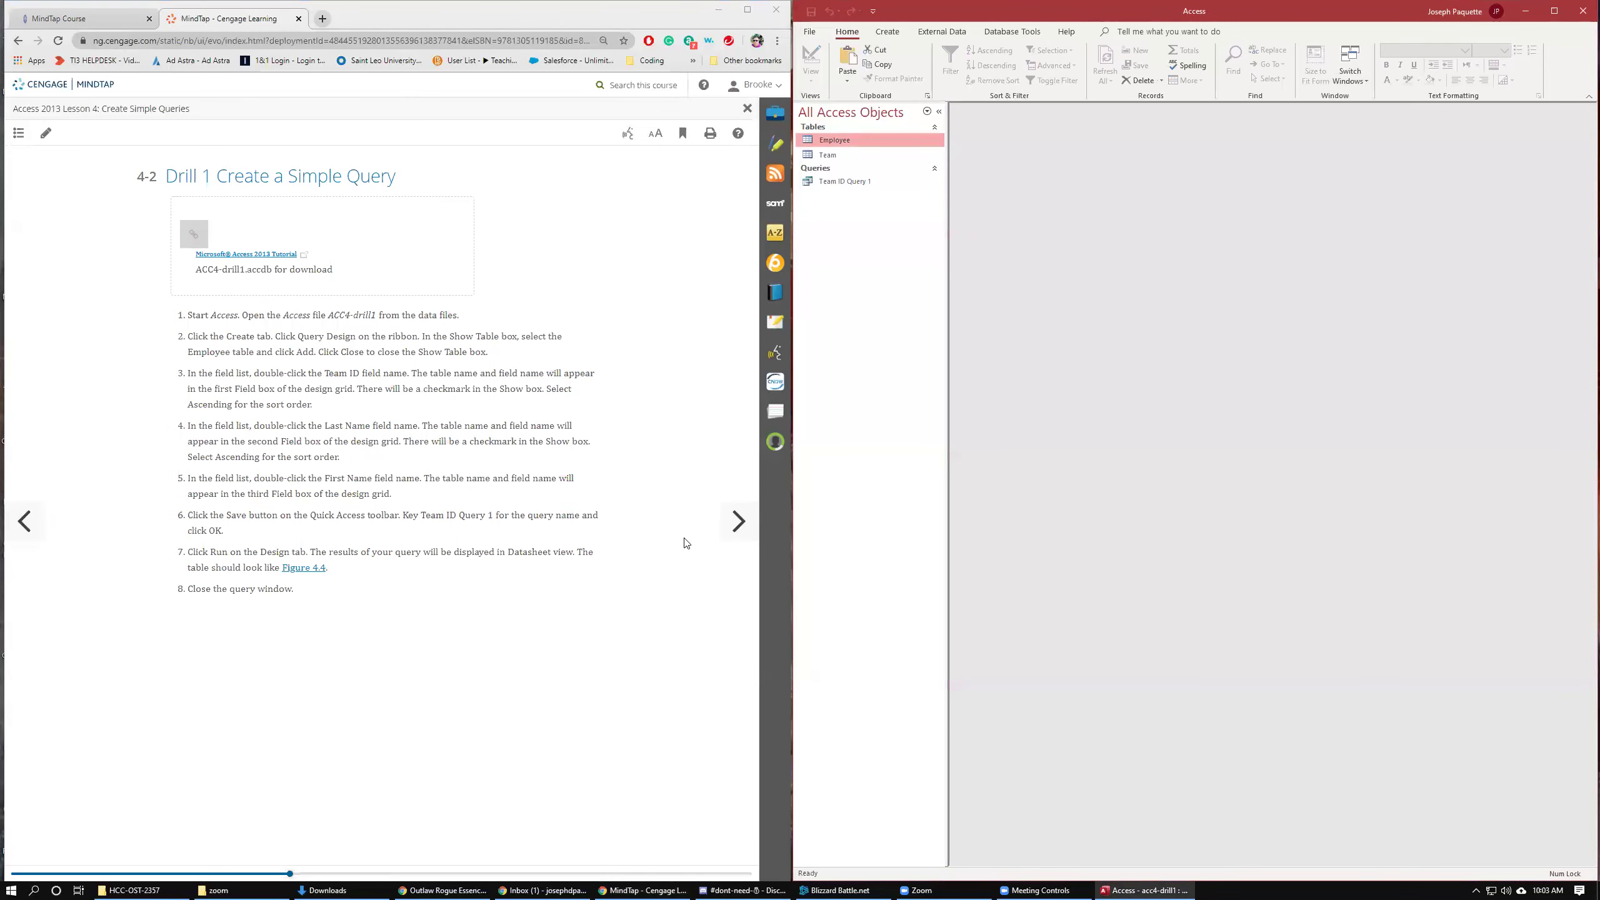
pyautogui.click(738, 521)
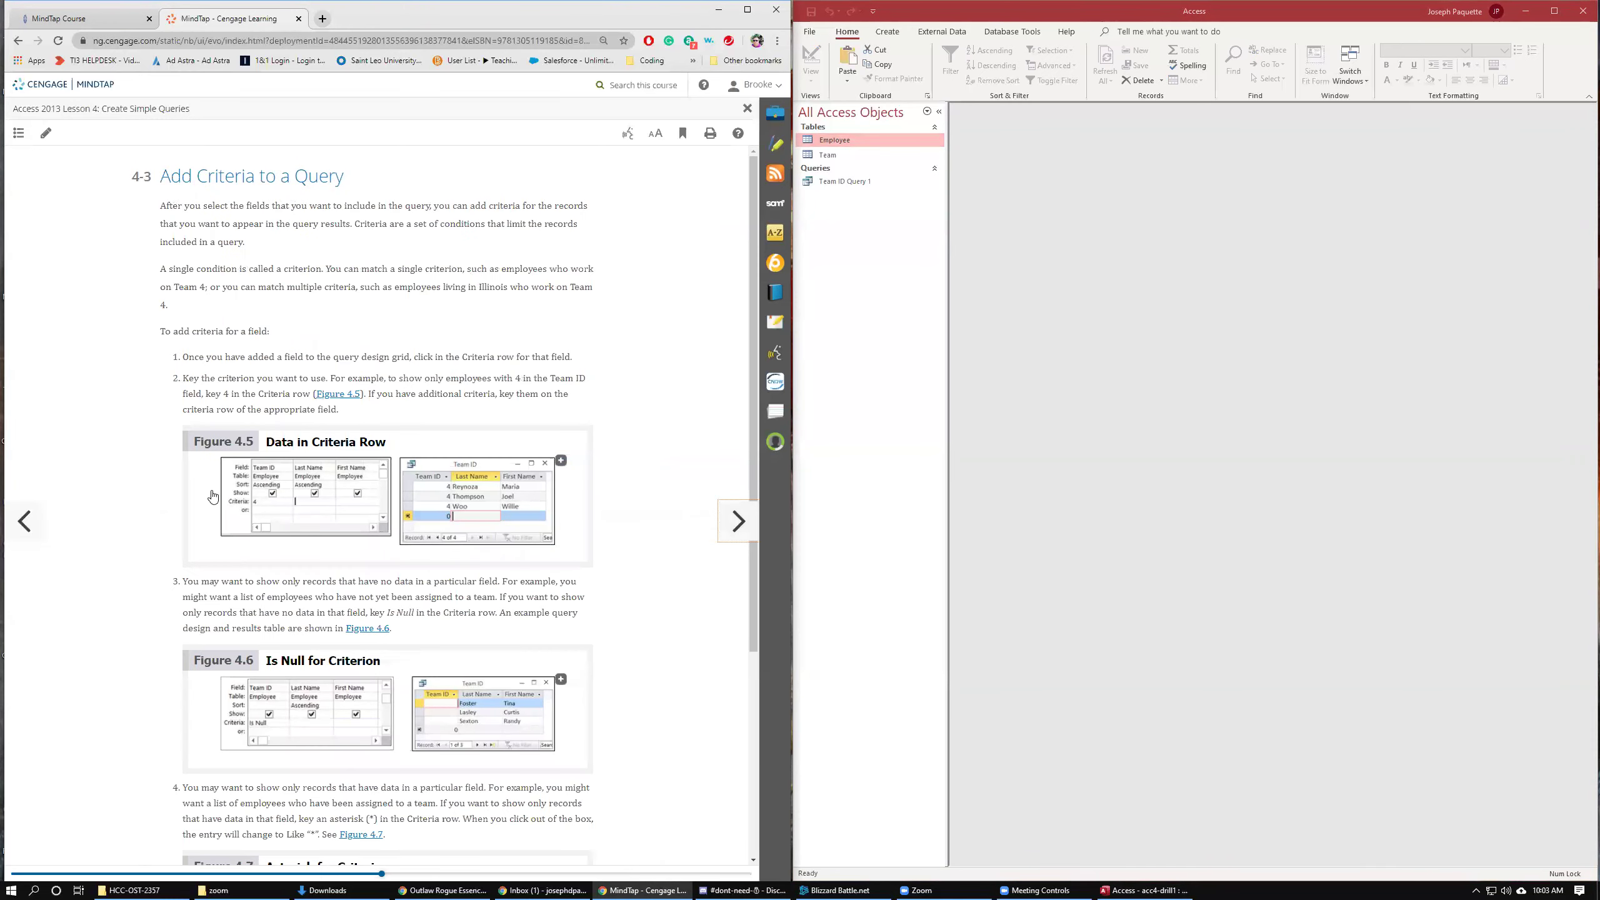
pyautogui.scroll(-2, 242, 516)
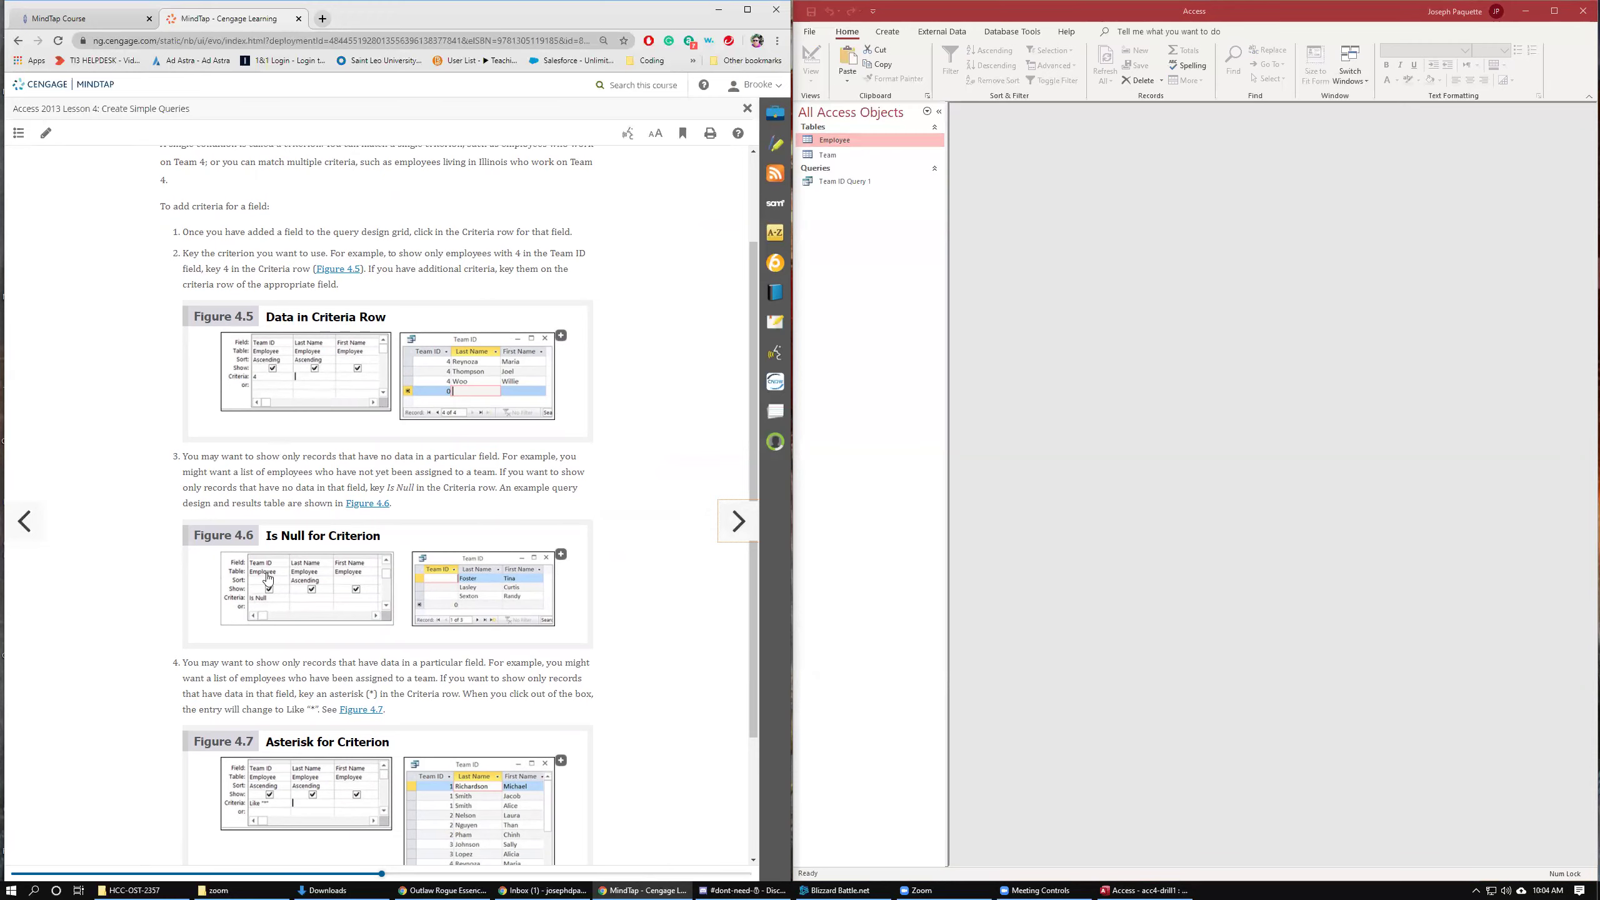
pyautogui.scroll(-1, 269, 627)
pyautogui.scroll(-2, 269, 627)
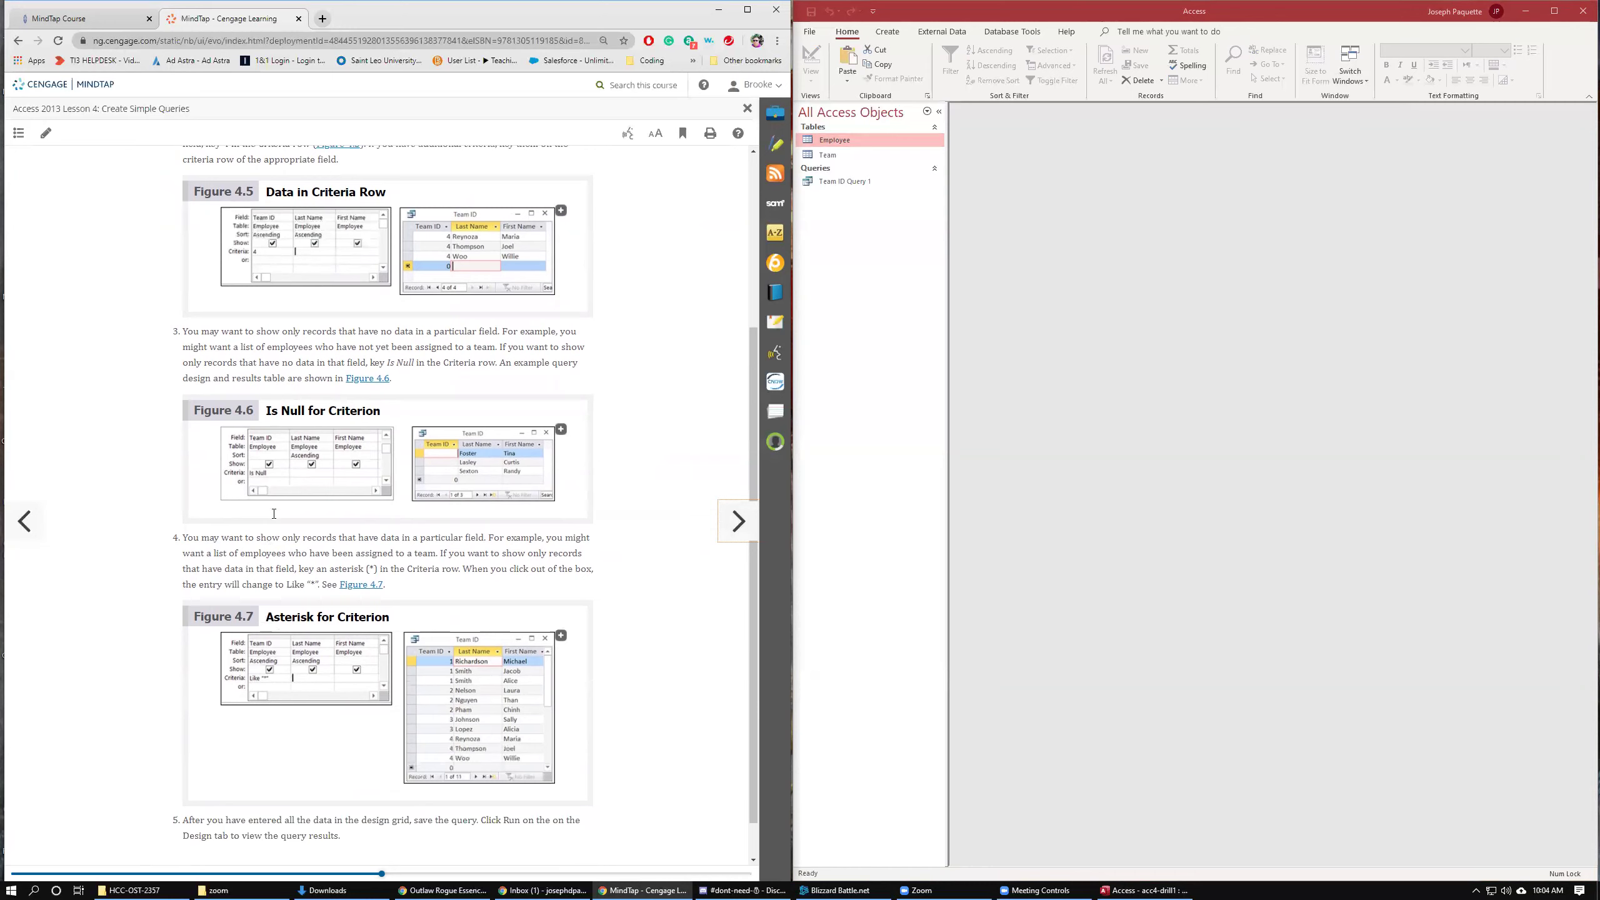
pyautogui.scroll(3, 287, 303)
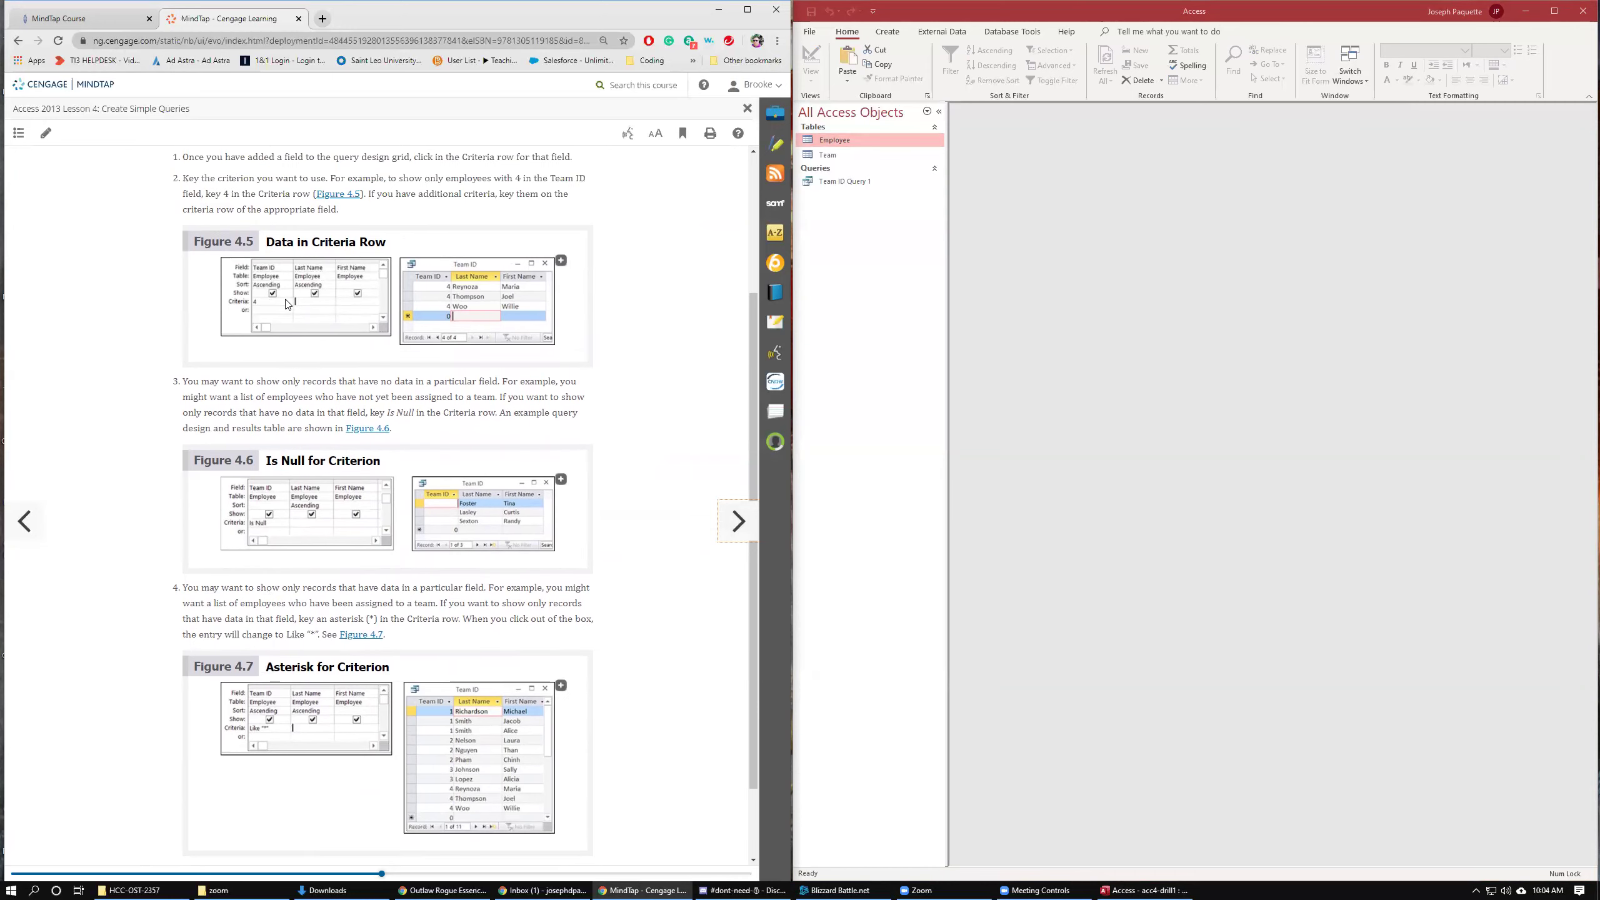
pyautogui.scroll(-5, 301, 338)
pyautogui.scroll(3, 344, 448)
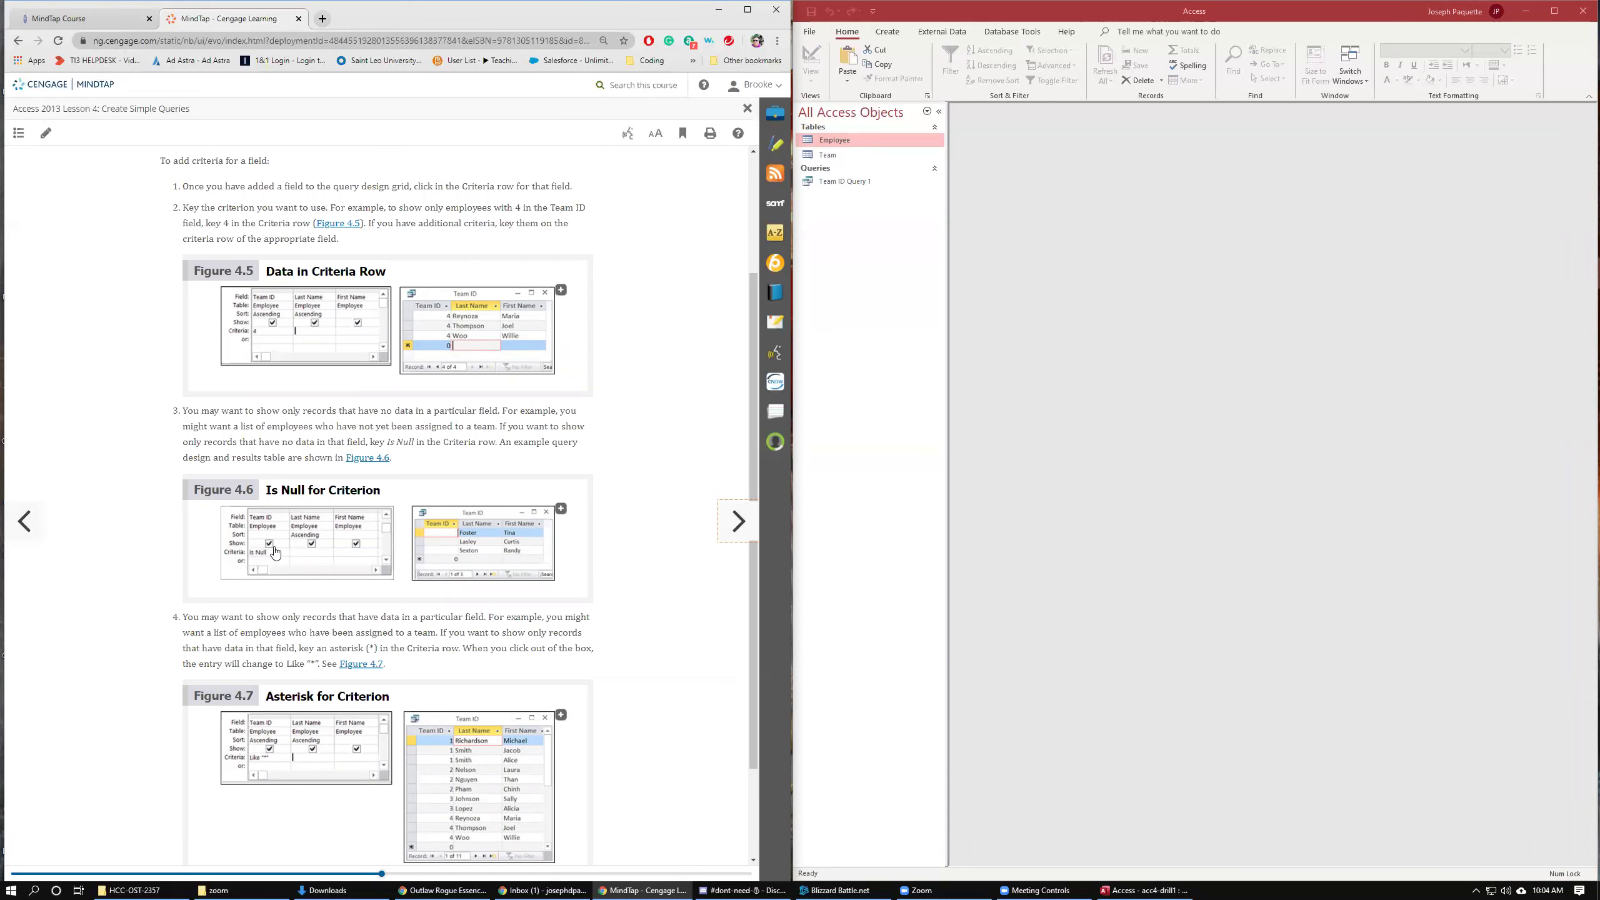
pyautogui.scroll(-2, 362, 565)
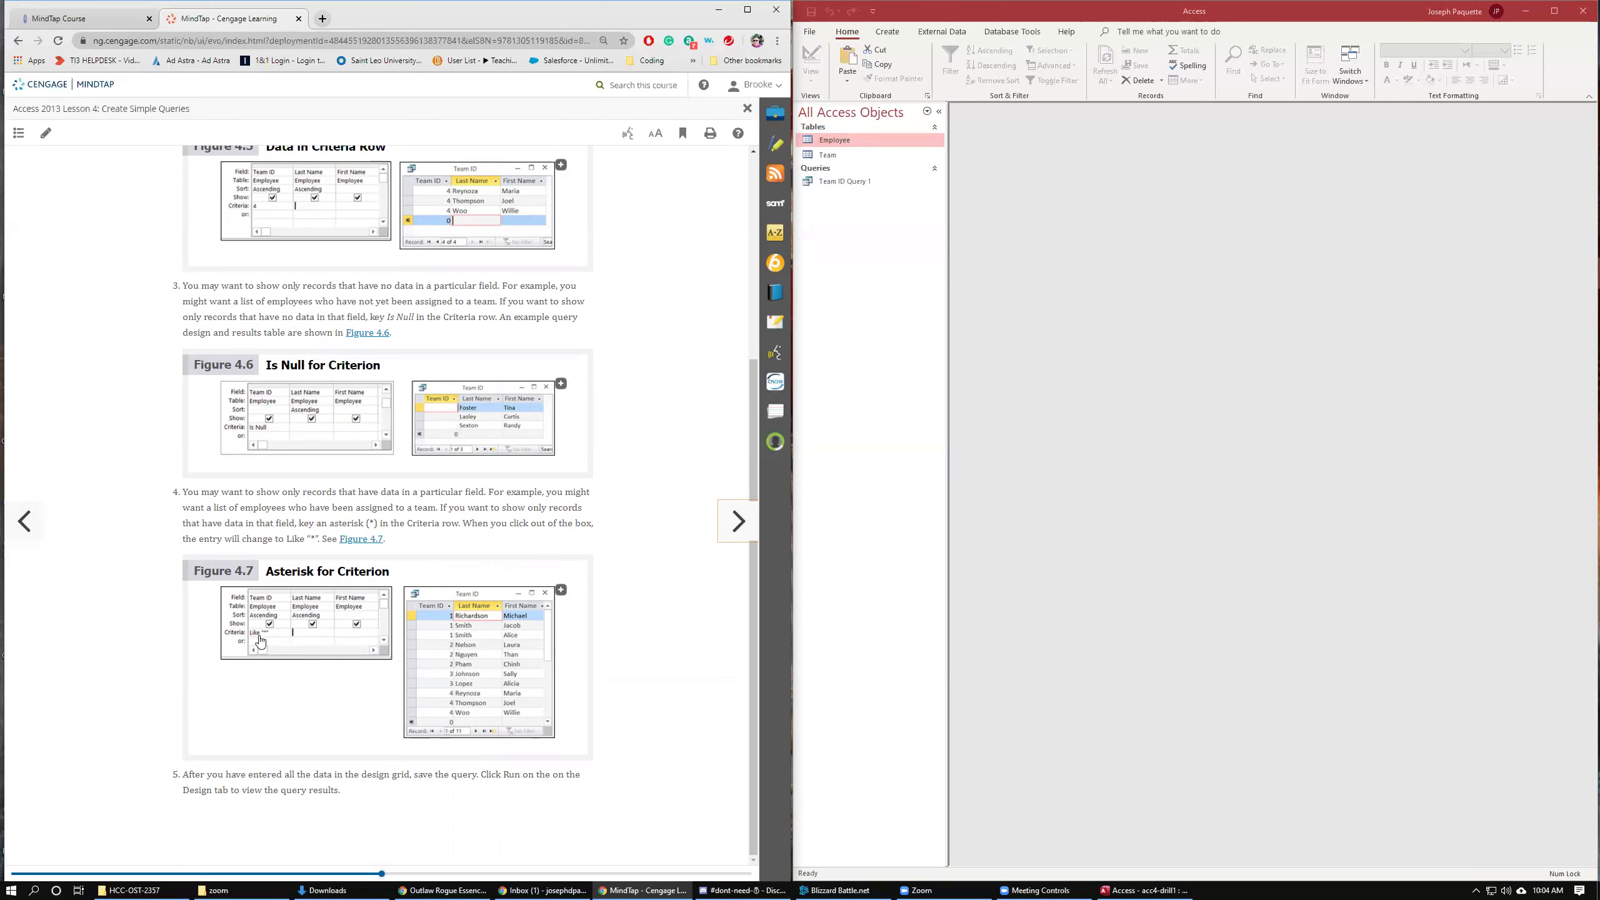
pyautogui.click(730, 525)
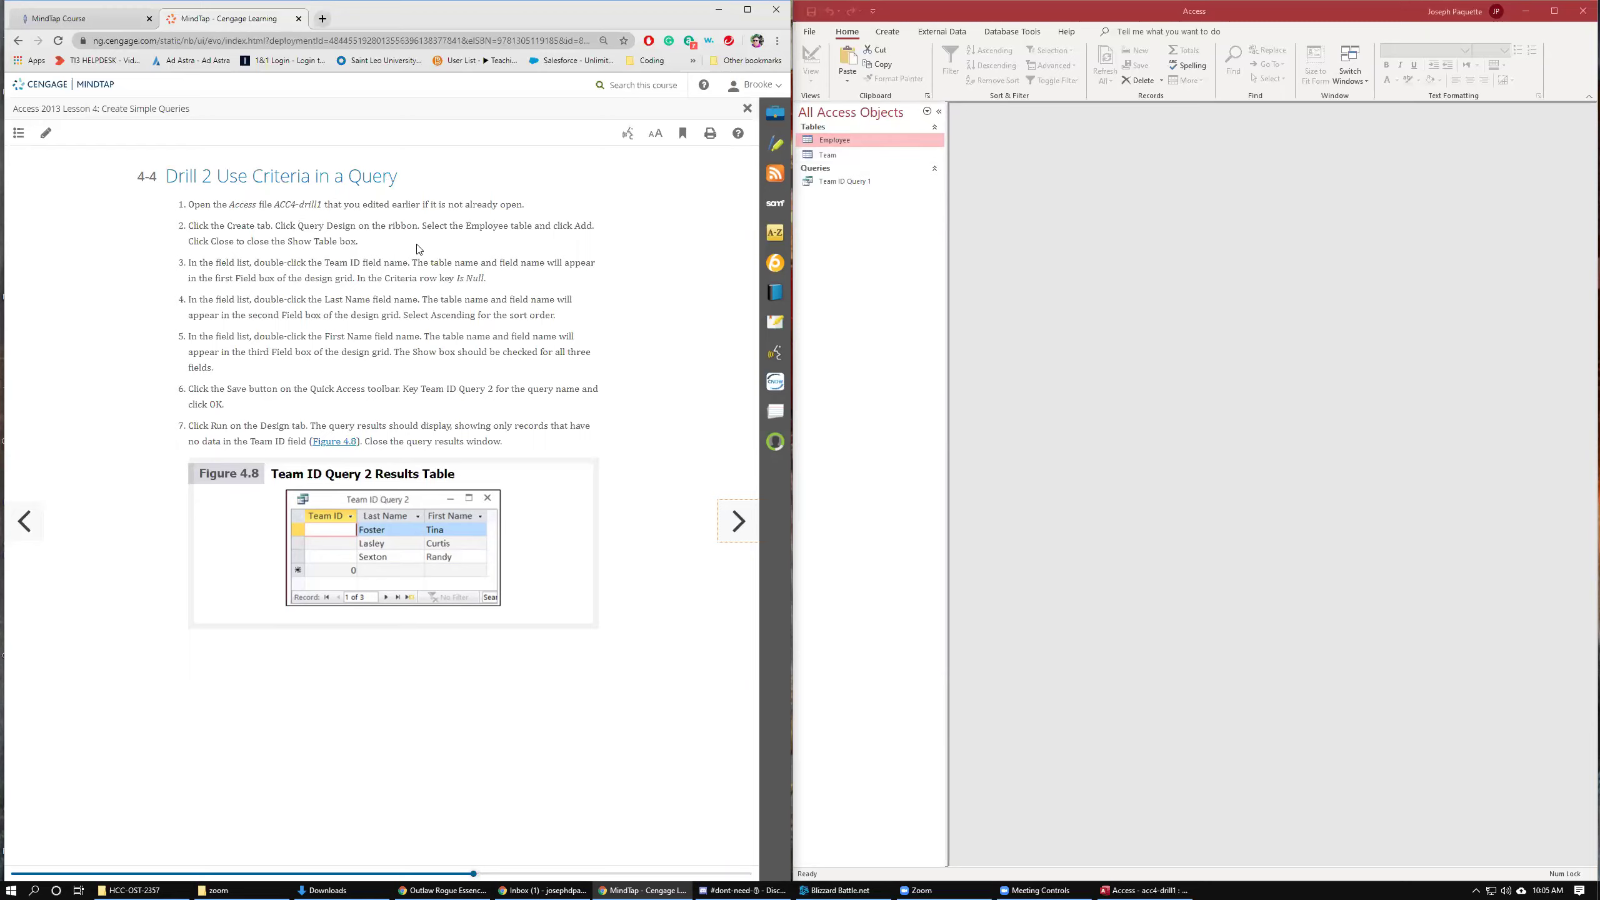
# Start a new Design view query containing the Employee table.
pyautogui.click(890, 34)
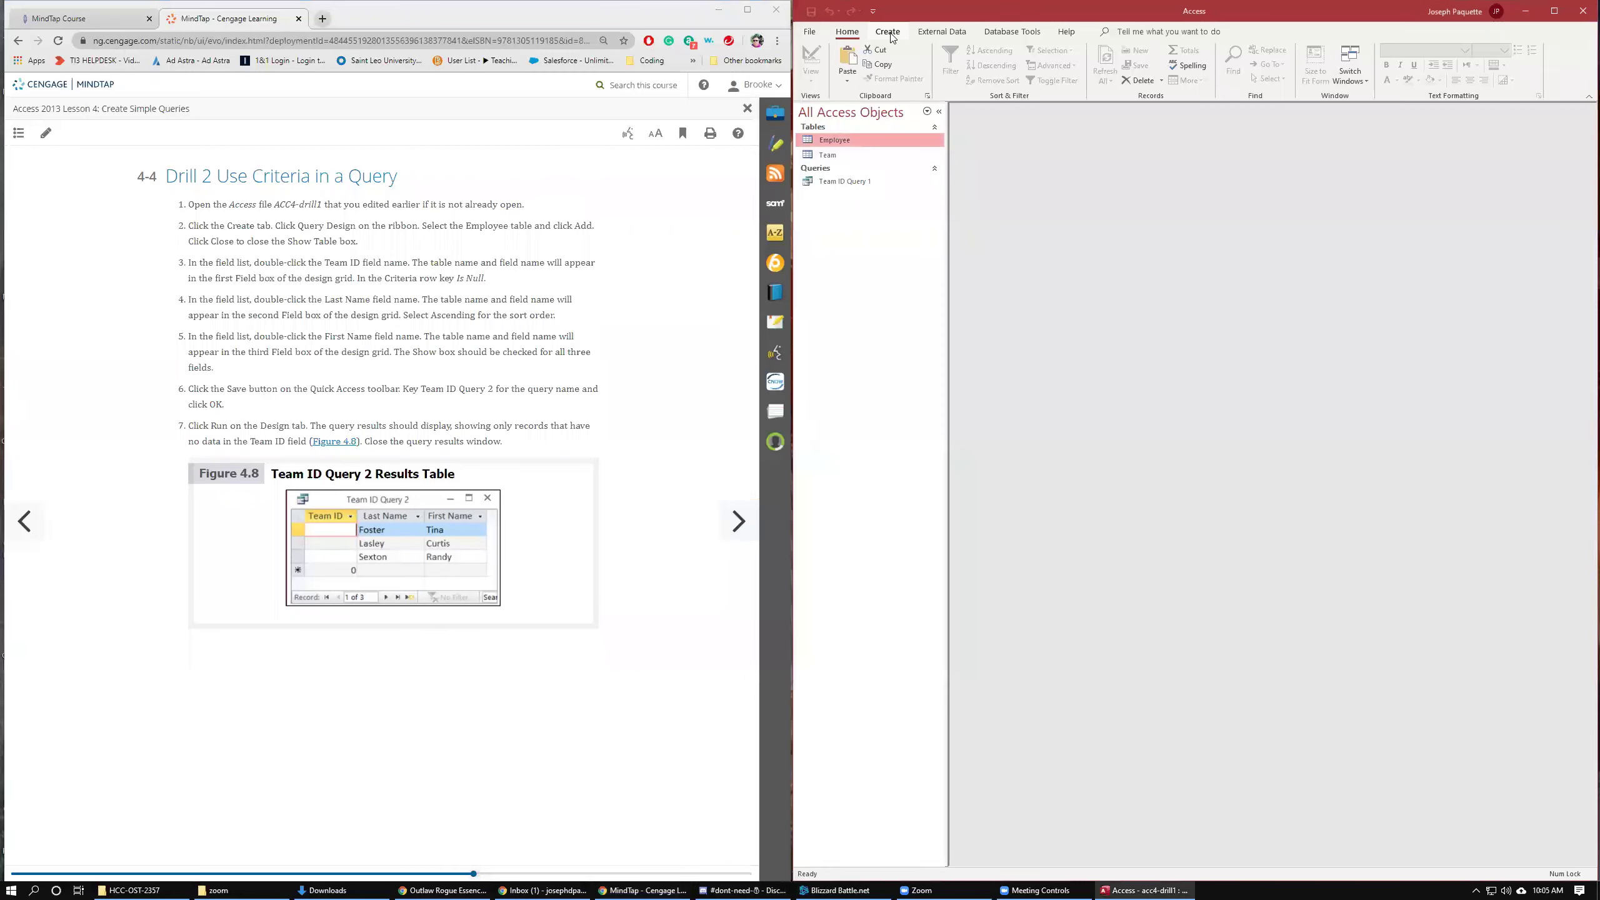
pyautogui.click(888, 33)
pyautogui.click(992, 63)
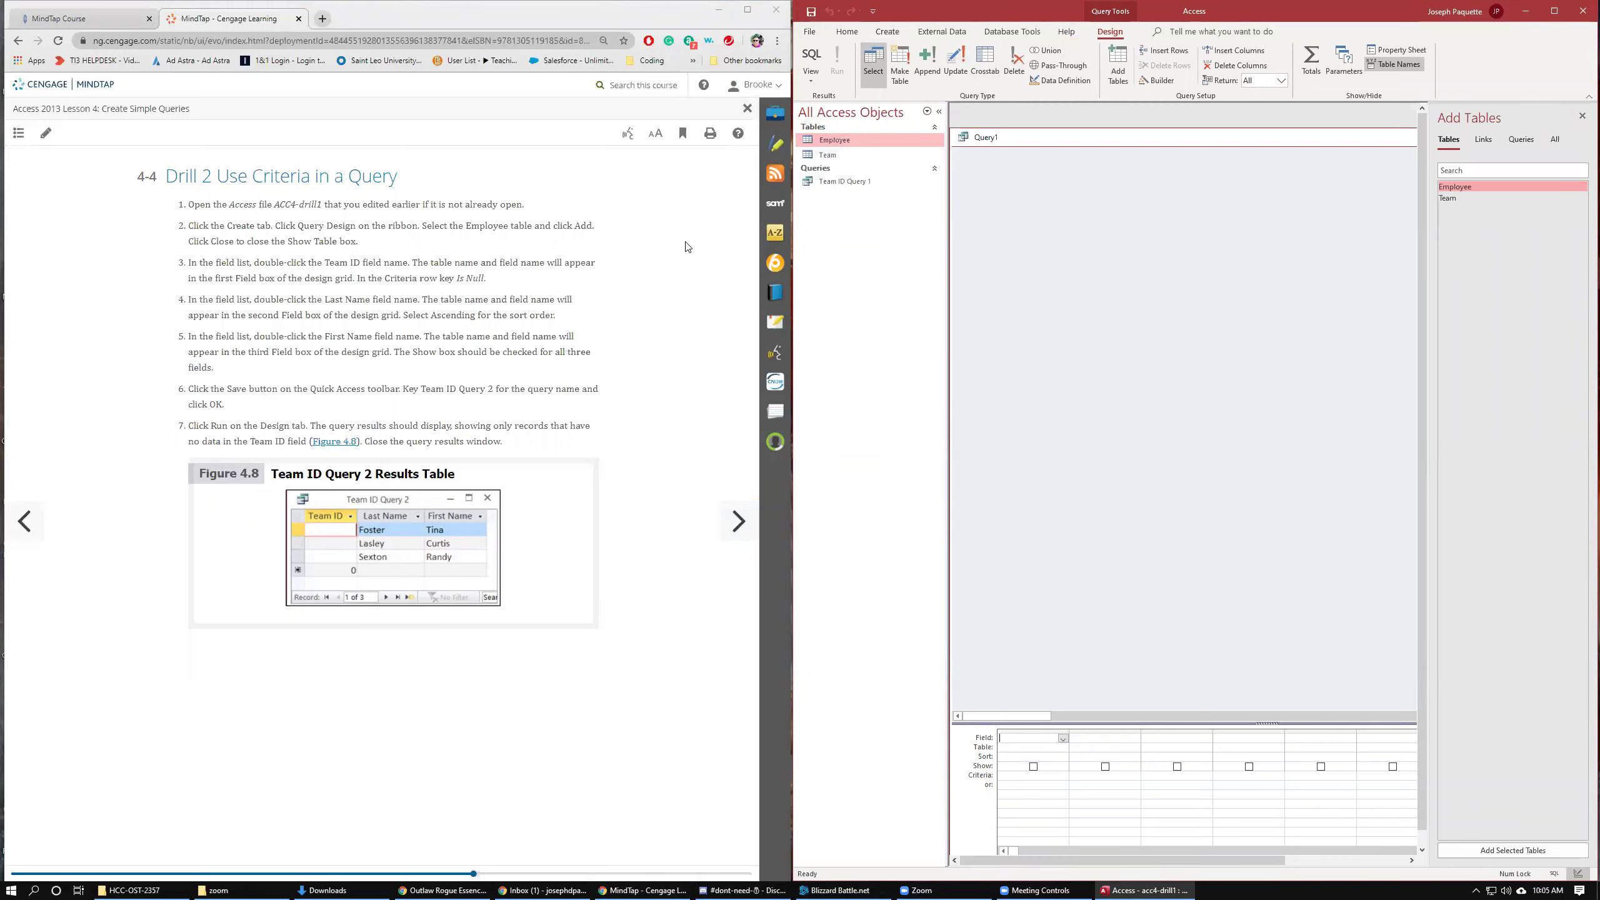
pyautogui.doubleClick(1472, 187)
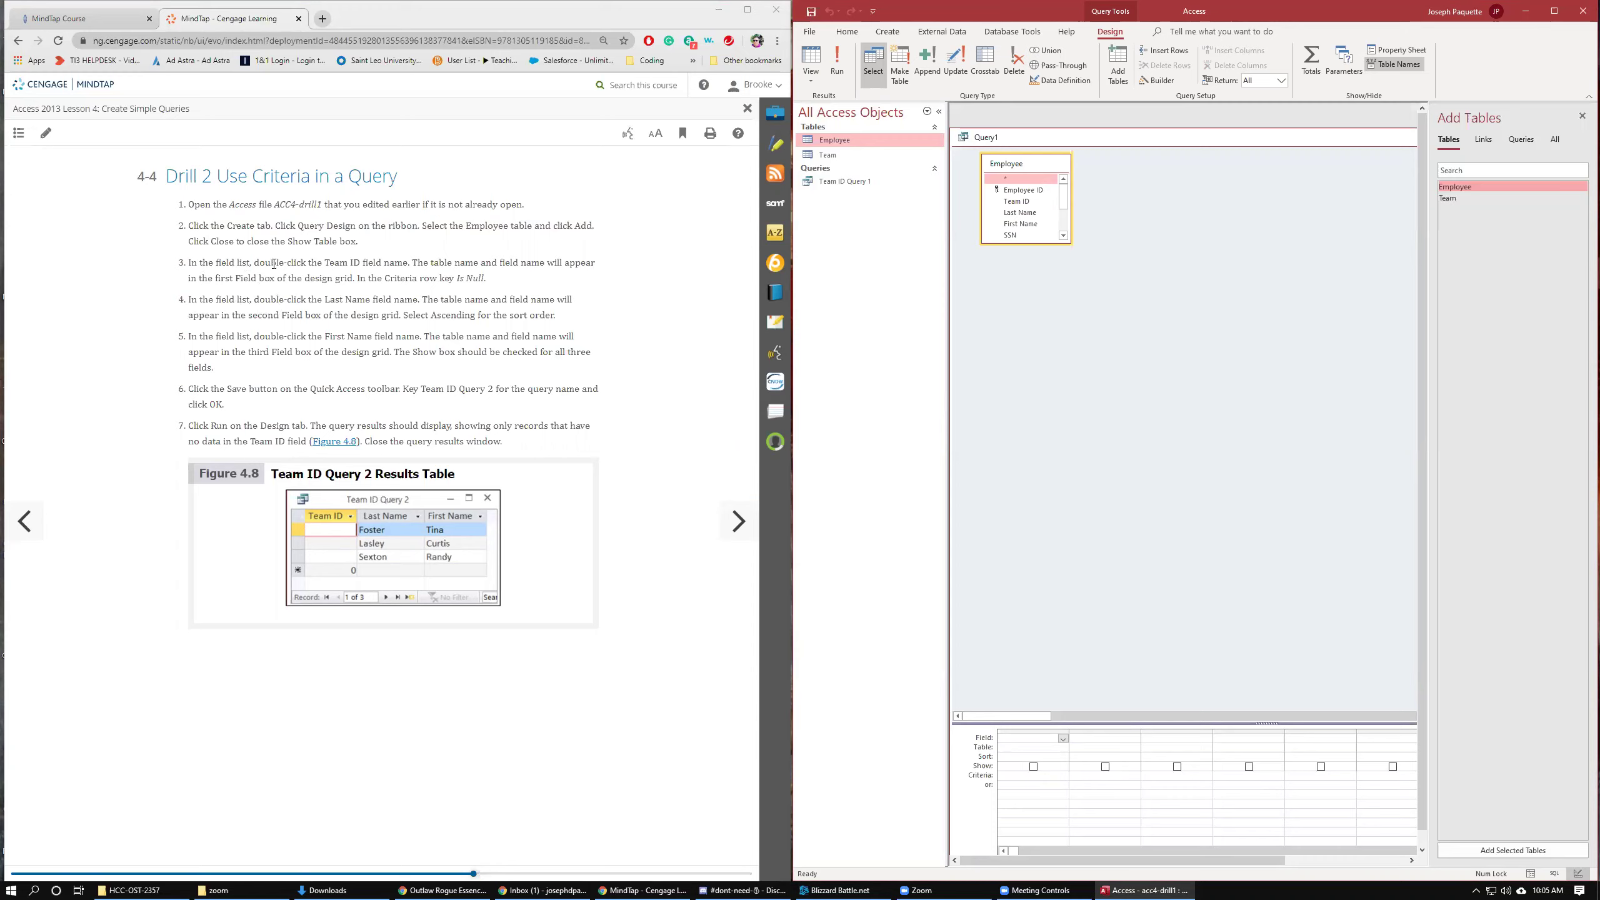
# Add Team ID with criteria Is Null, Last Name sorted ascending, and First Name.
pyautogui.doubleClick(1017, 202)
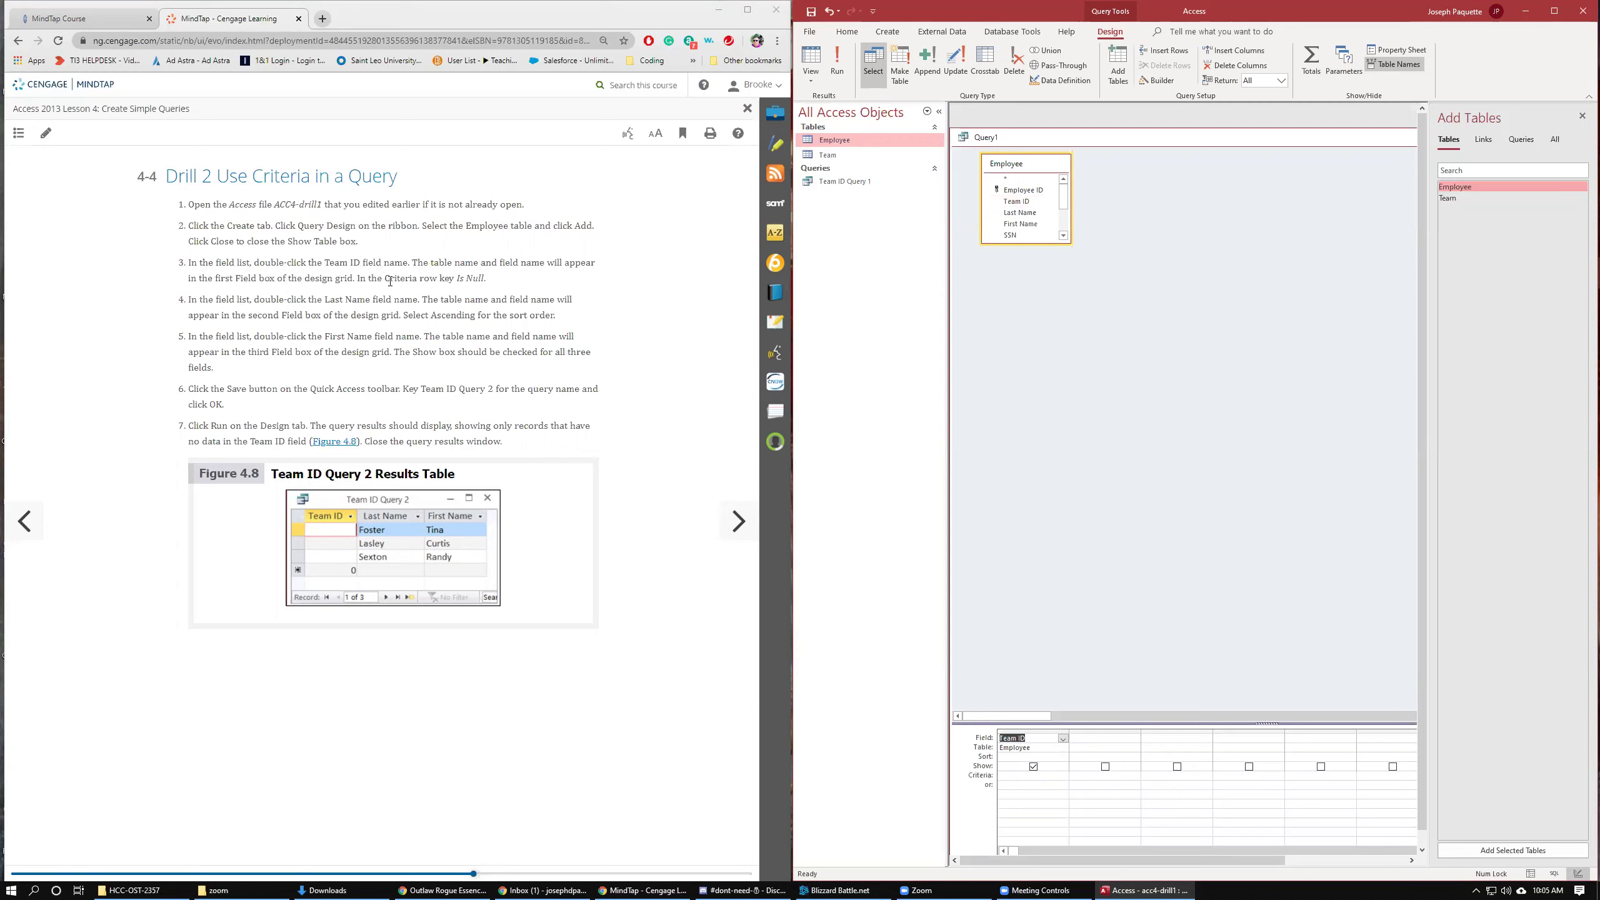
pyautogui.click(1018, 777)
pyautogui.write('Is Null')
pyautogui.doubleClick(1020, 213)
pyautogui.click(1134, 756)
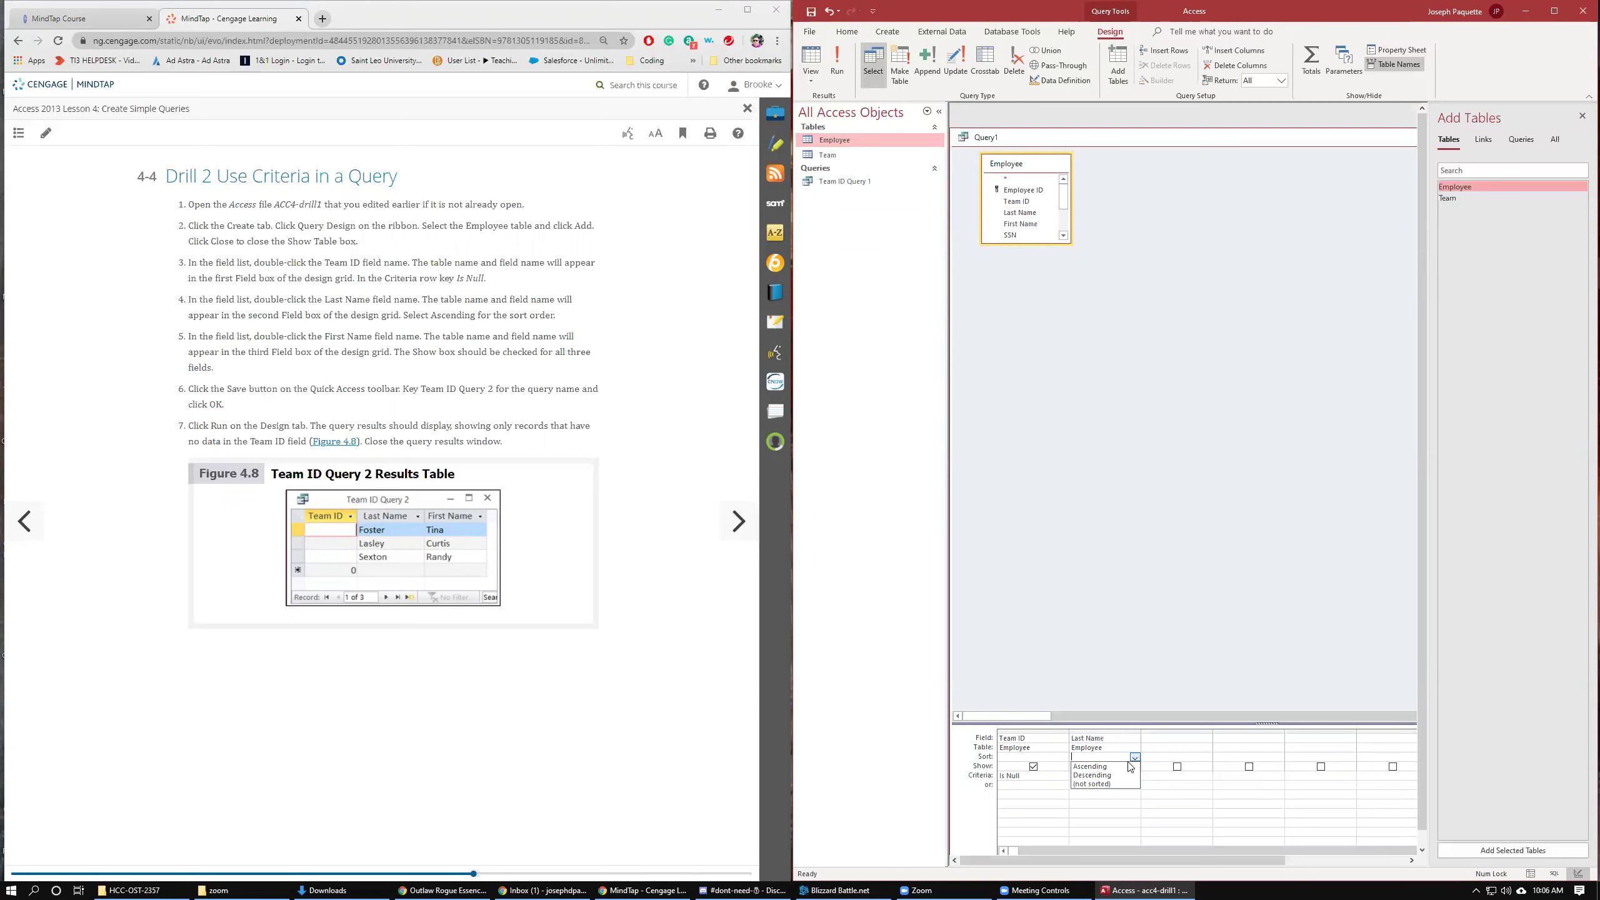
pyautogui.click(1096, 766)
pyautogui.doubleClick(1011, 223)
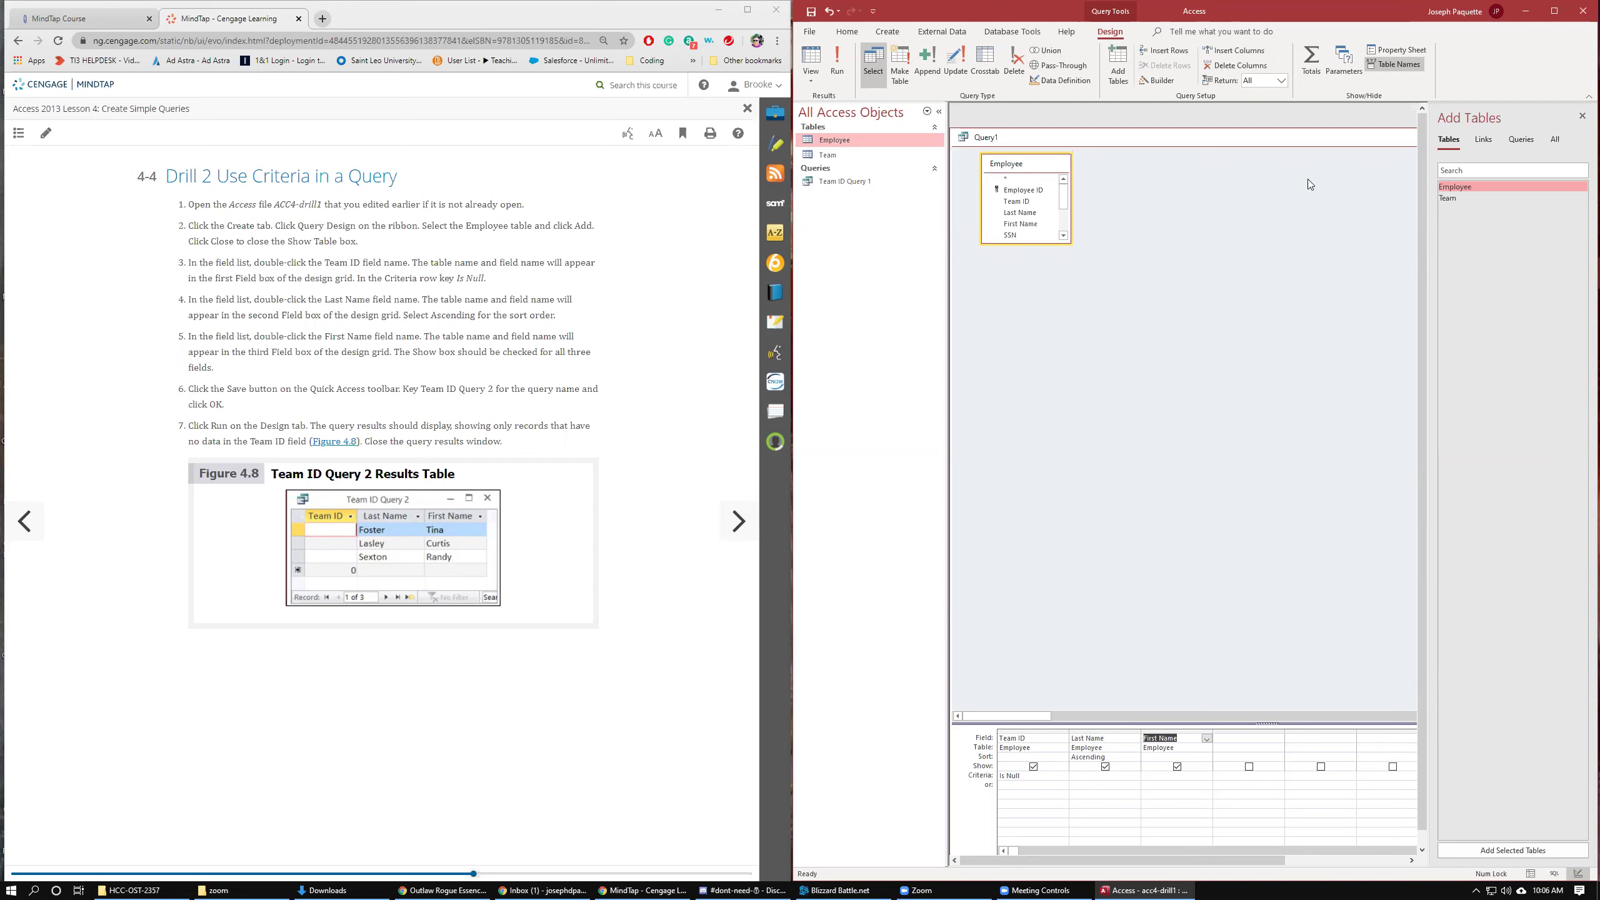
# Save the query as Team ID Query 2 and run it, returning three employees without a Team ID.
pyautogui.click(811, 11)
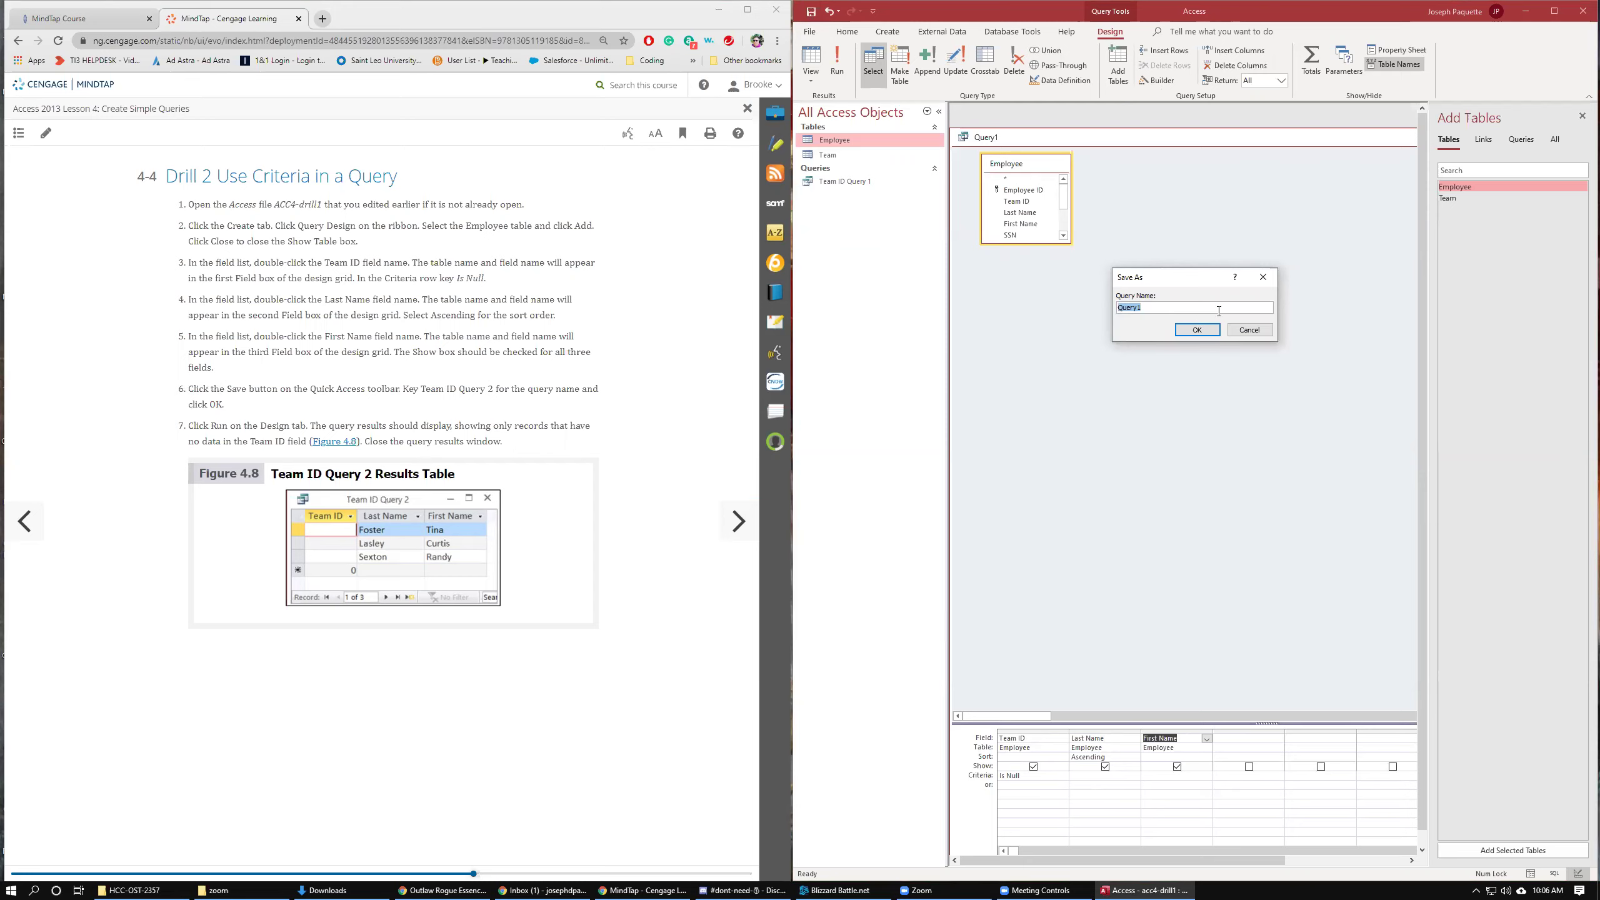
pyautogui.write('Team ID')
pyautogui.click(1210, 327)
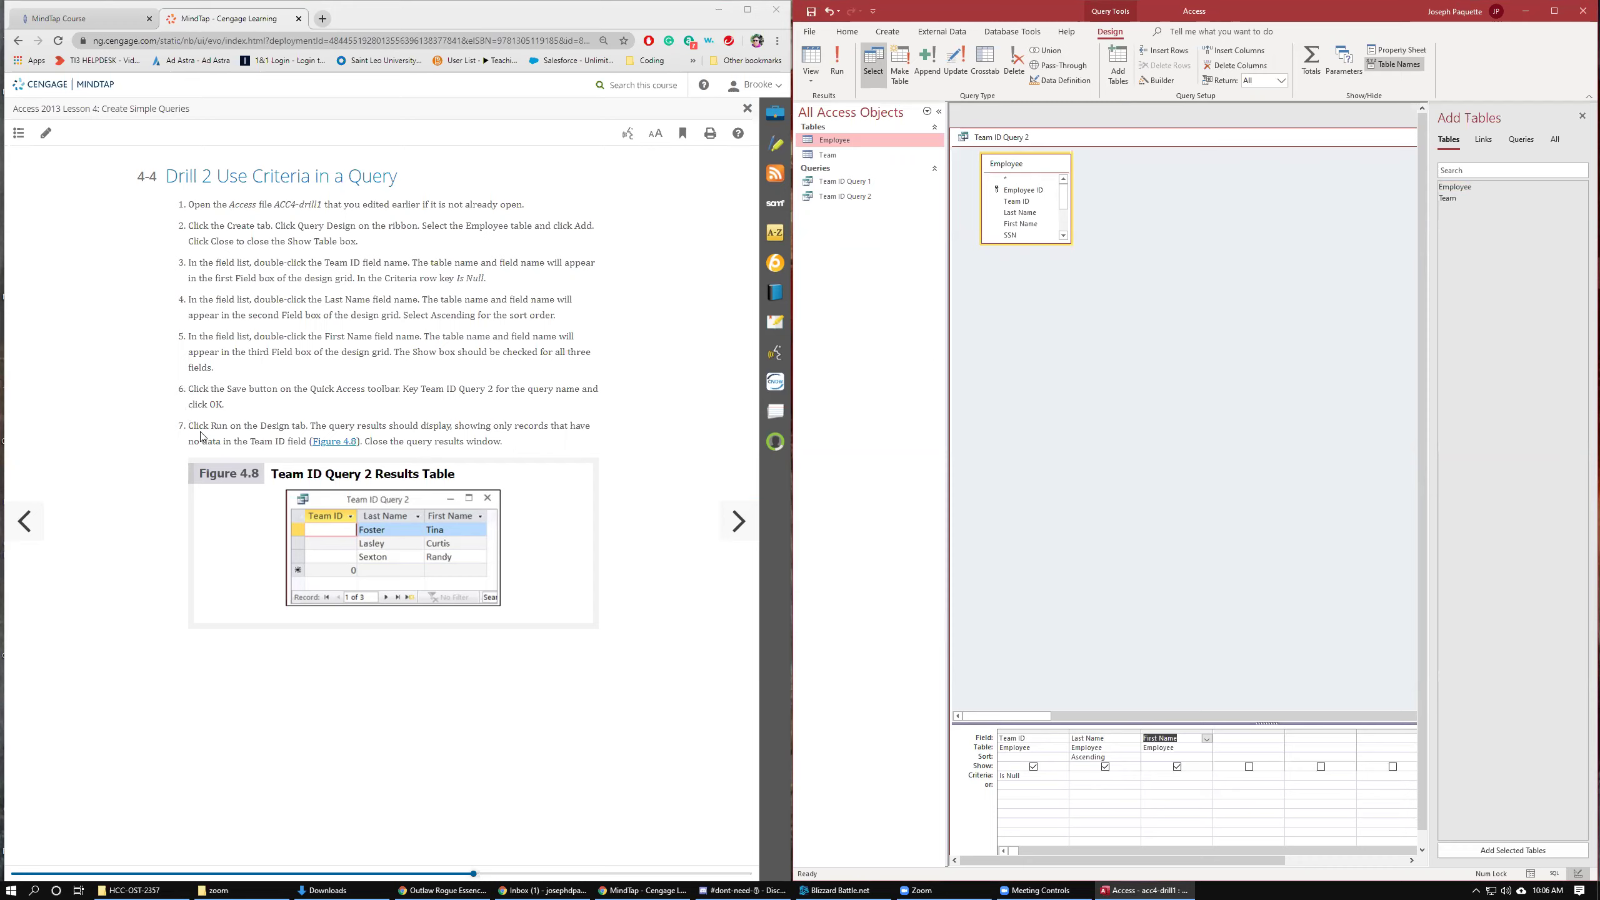
pyautogui.click(836, 63)
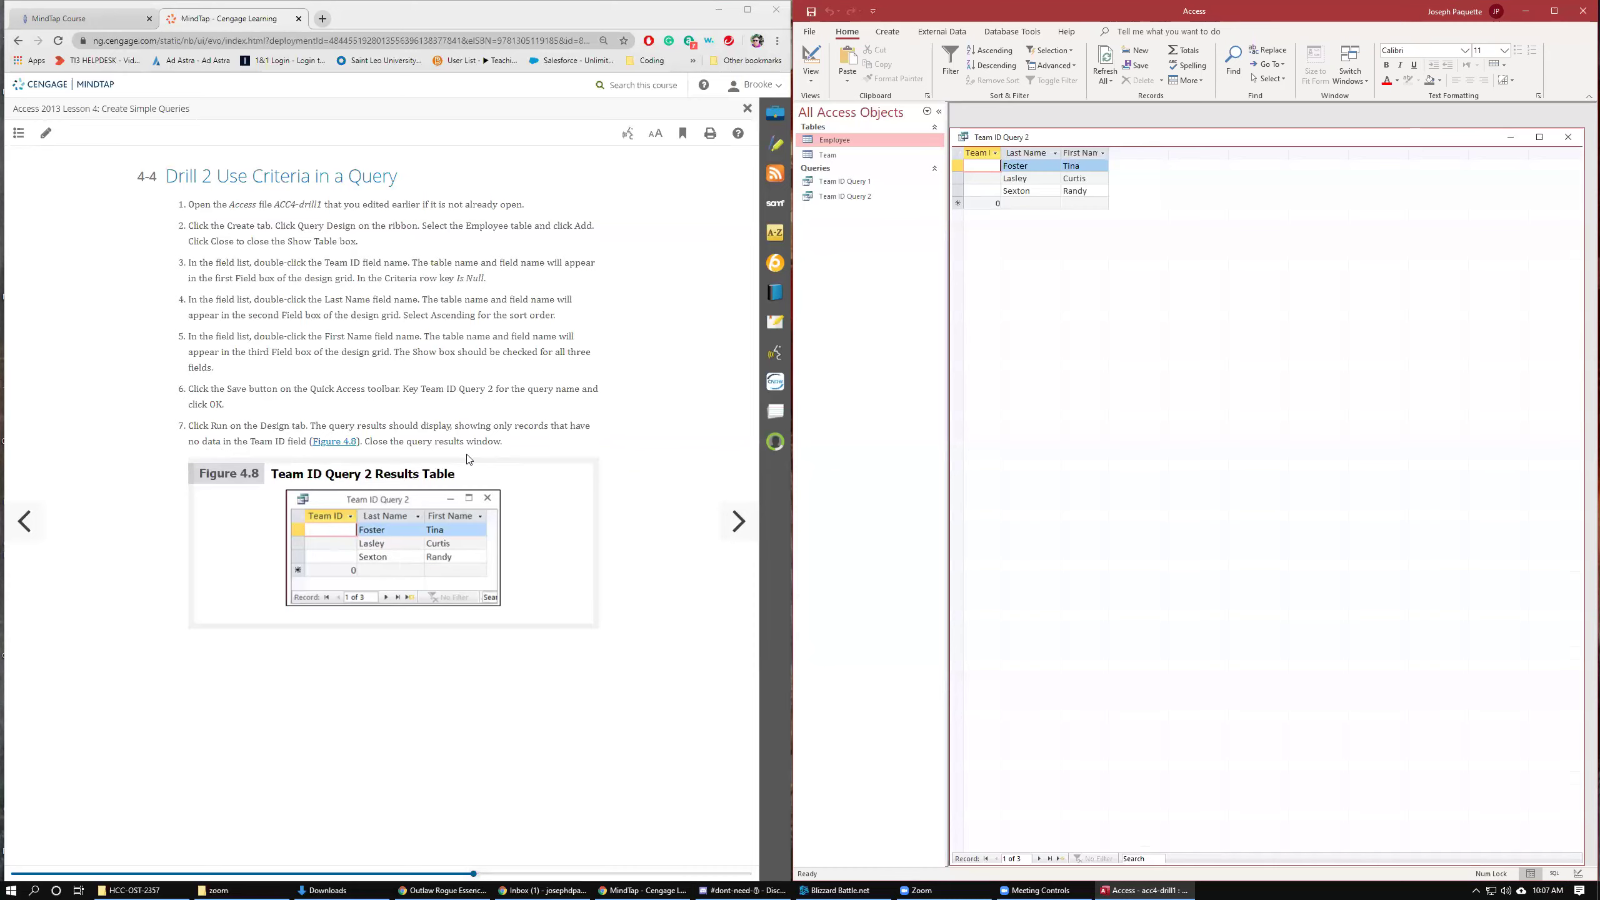
# Close the Team ID Query 2 results and move MindTap on to the Drill 3 page.
pyautogui.click(738, 521)
pyautogui.click(1568, 138)
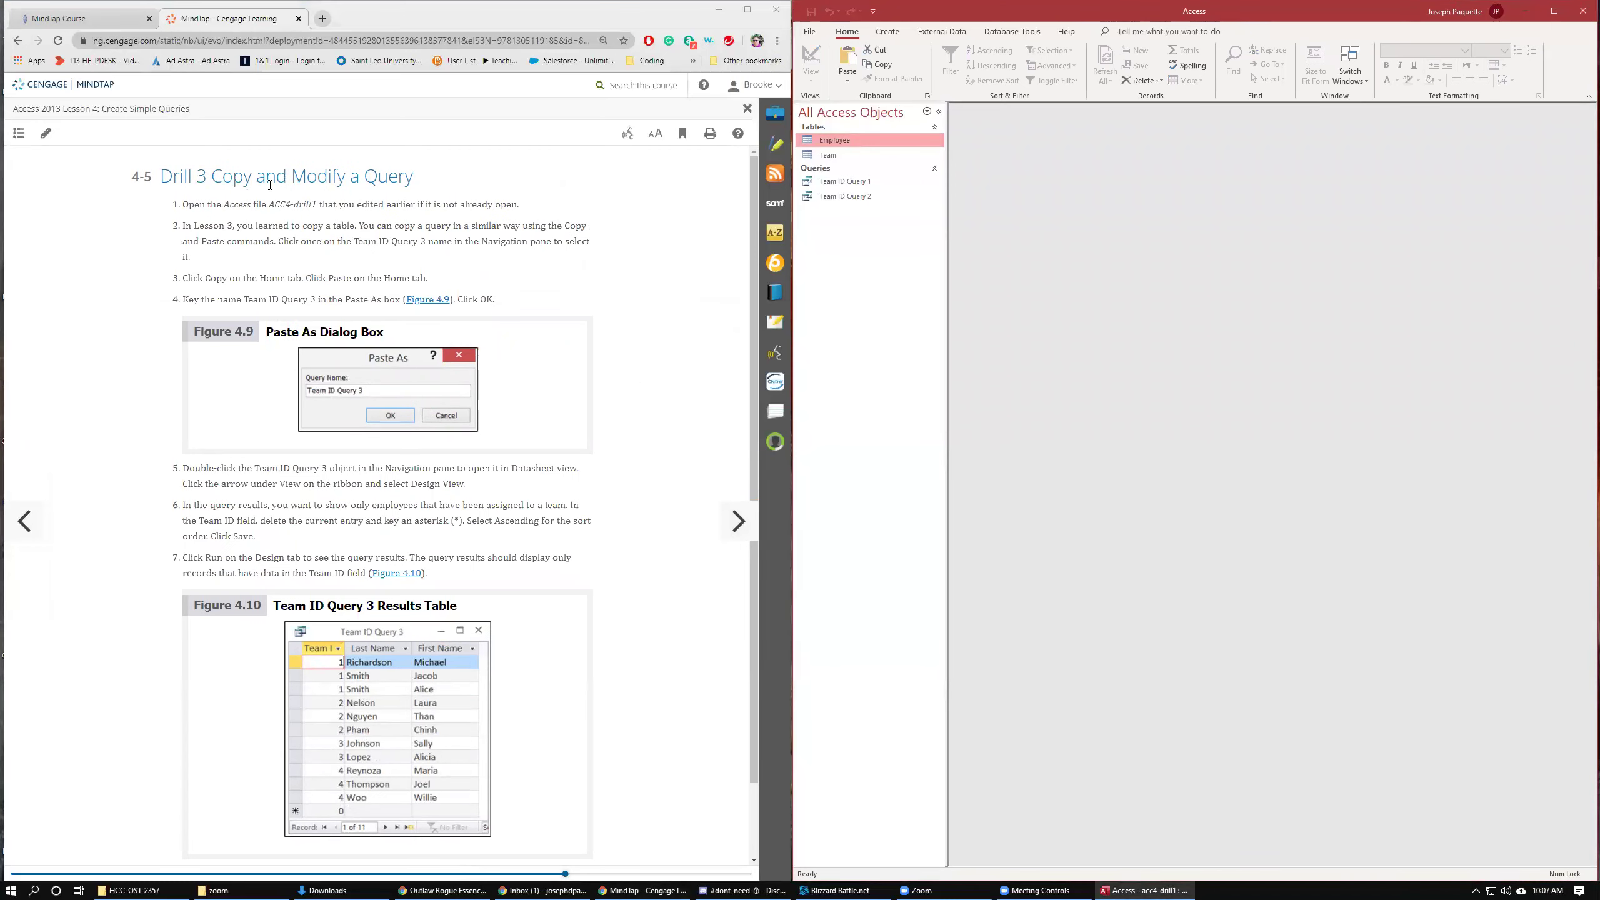
pyautogui.click(736, 527)
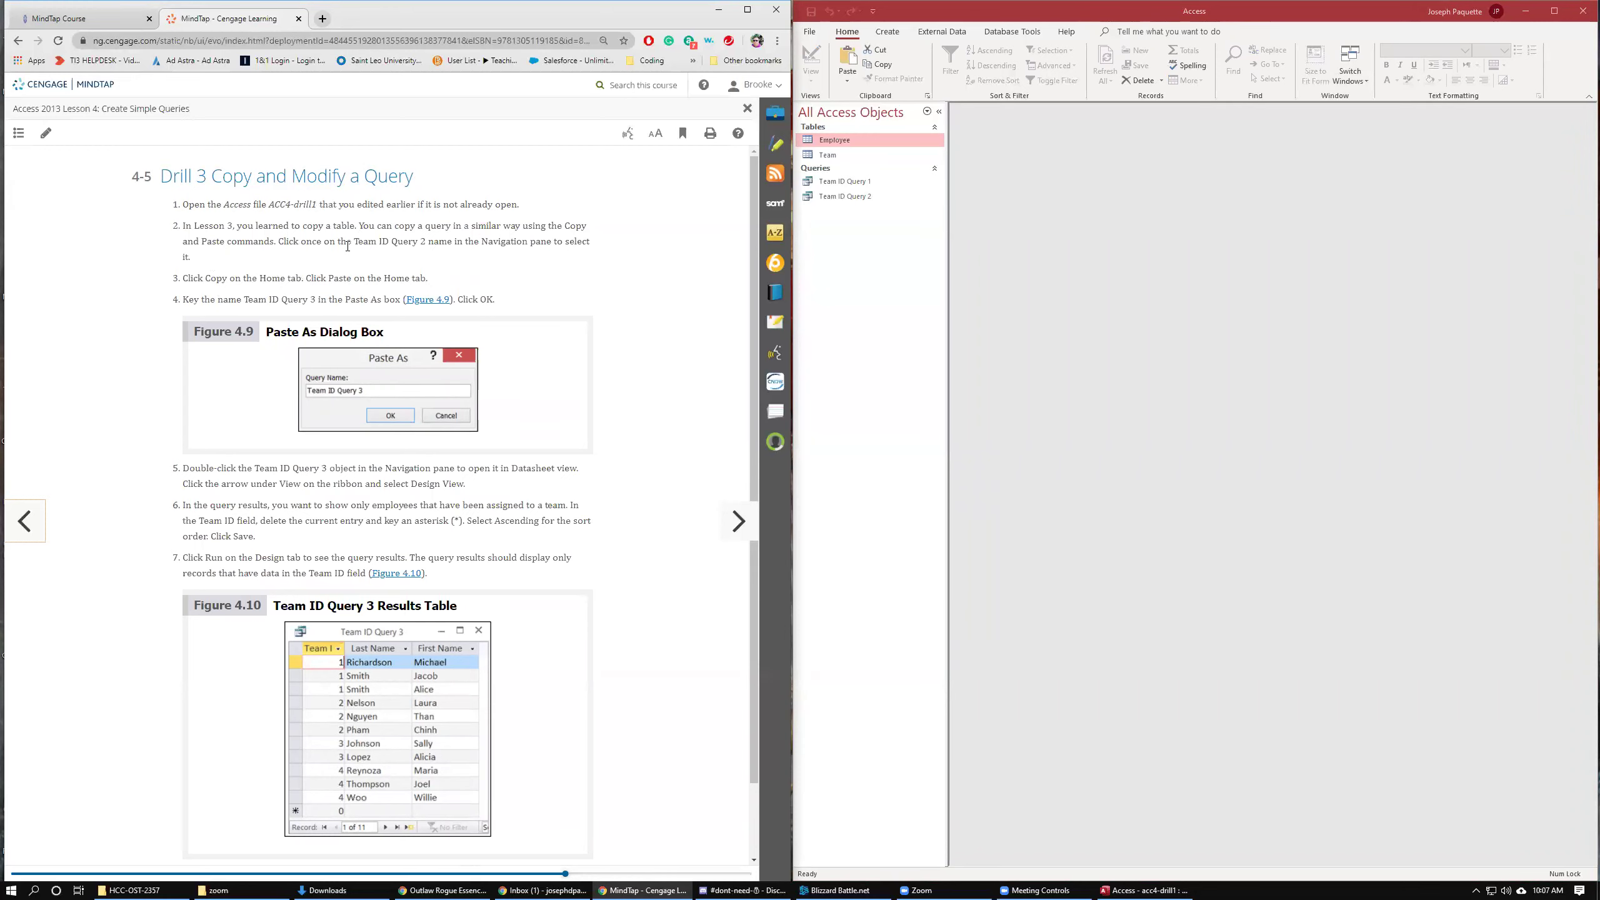
# Paste a copy of Team ID Query 2 and name it Team ID Query 3.
pyautogui.click(843, 199)
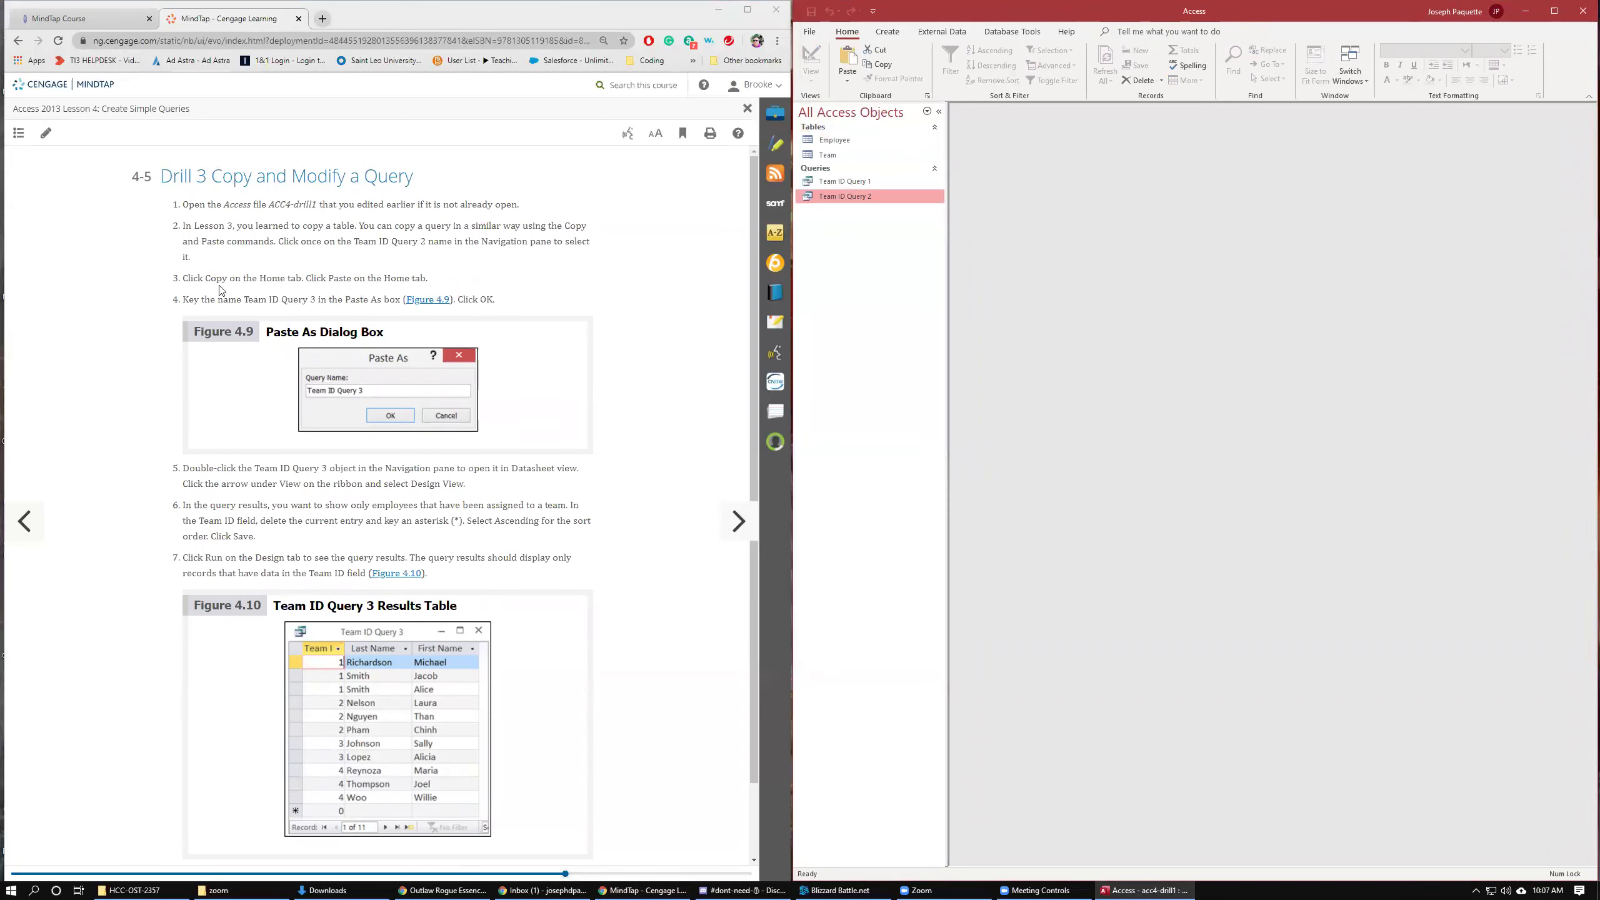
pyautogui.click(849, 59)
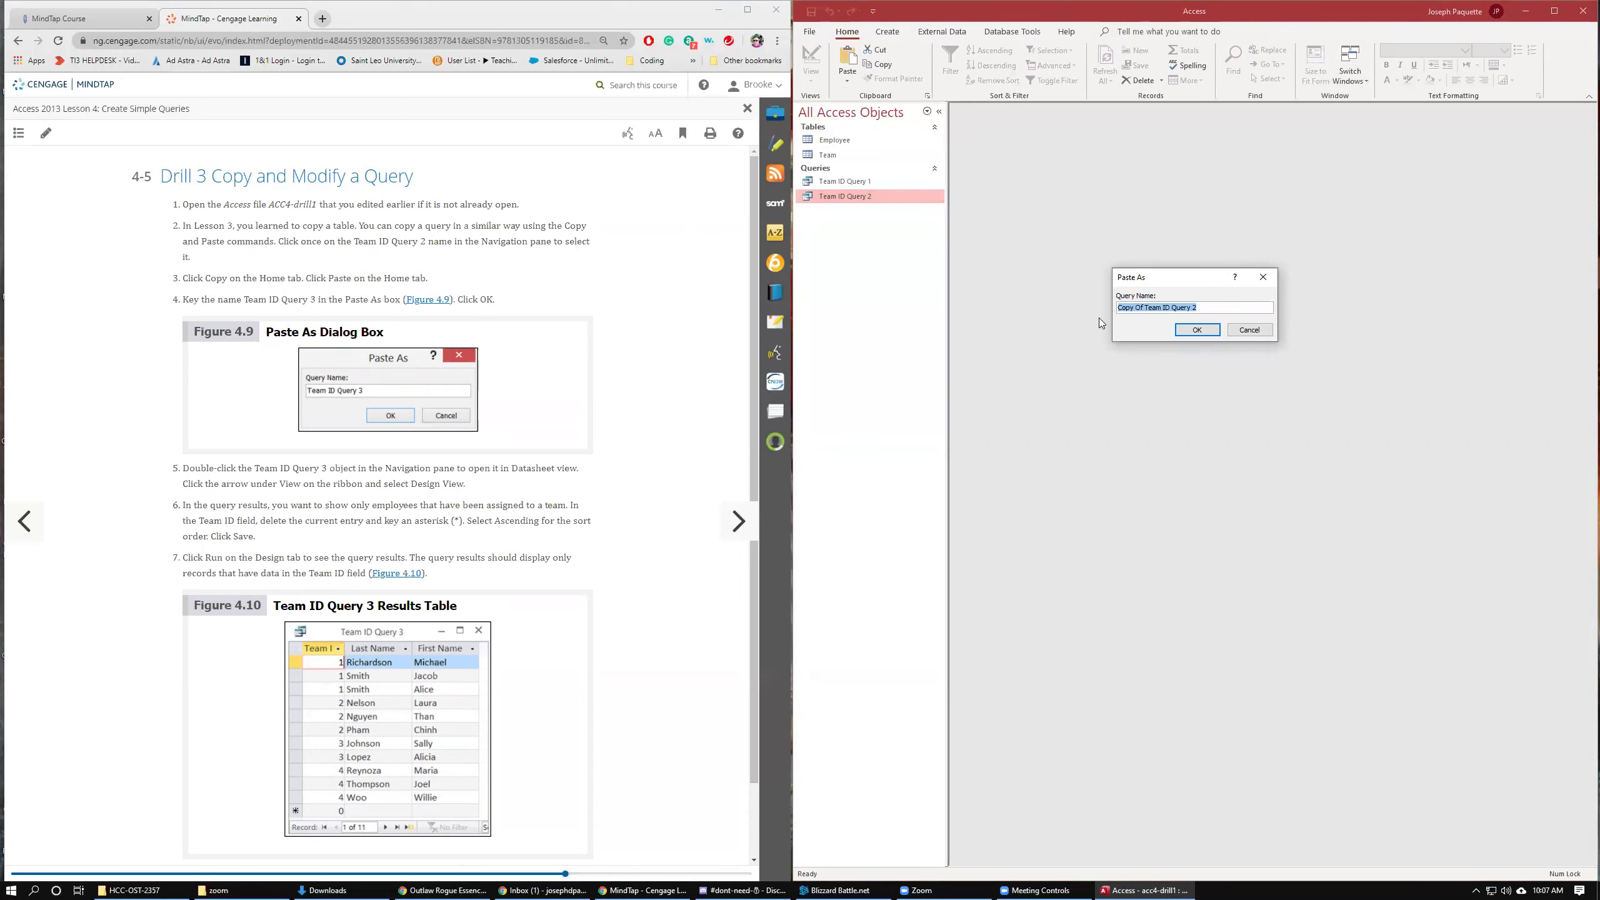
pyautogui.click(1166, 307)
pyautogui.moveTo(1147, 307); pyautogui.dragTo(1105, 309)
pyautogui.press('BackSpace')
pyautogui.write('3')
pyautogui.click(1196, 330)
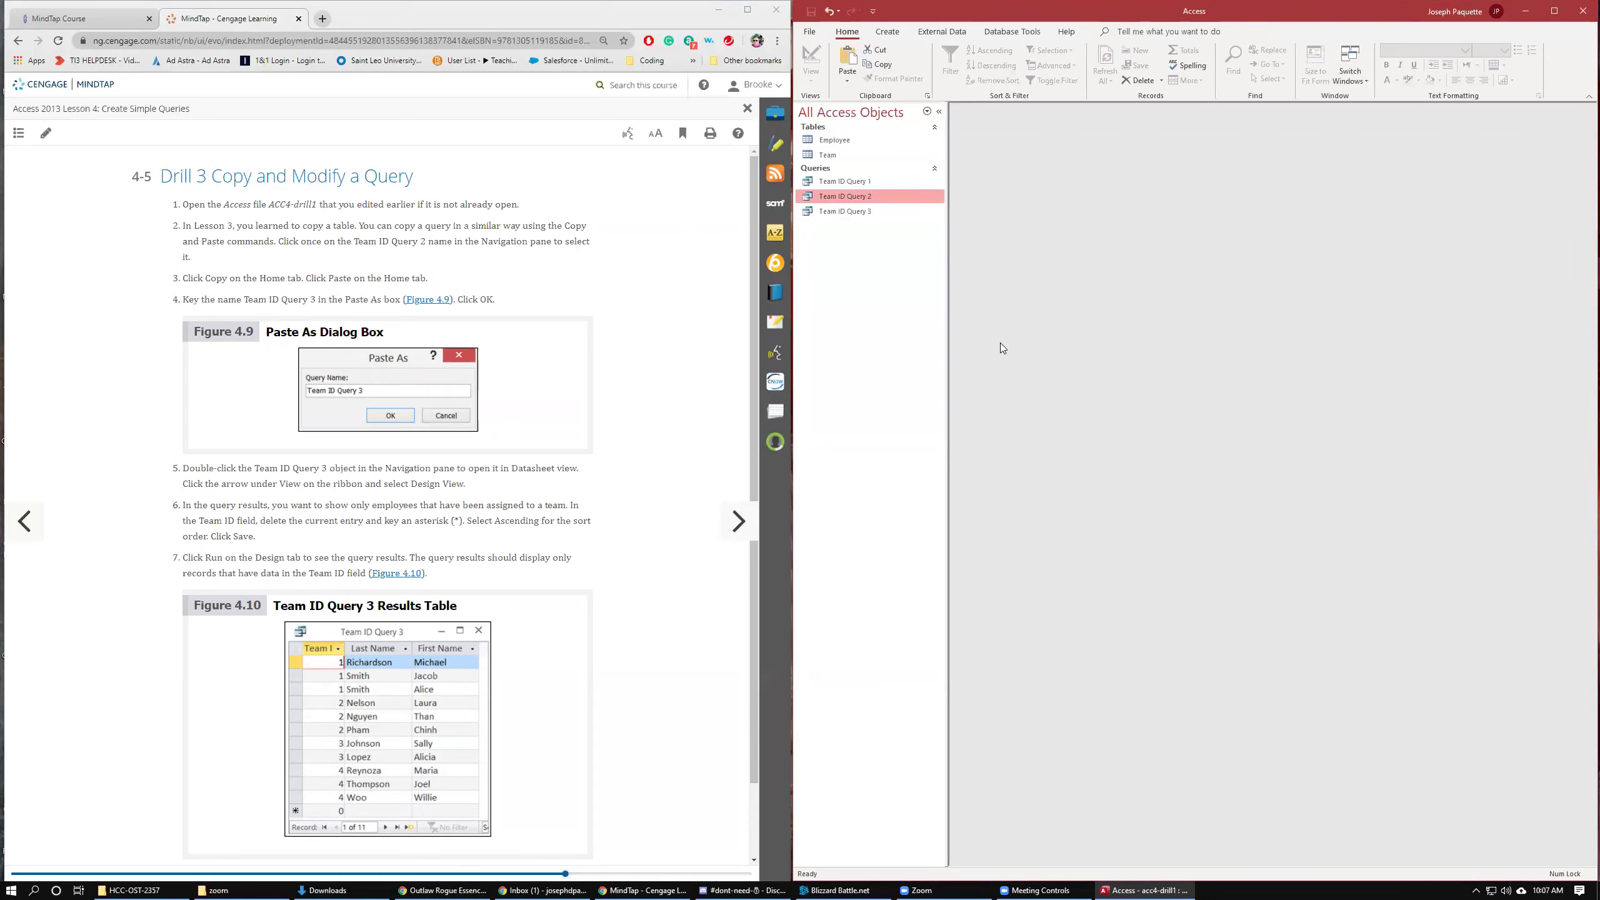
# Check Team ID Query 3's results, then leave it open in Design view.
pyautogui.doubleClick(858, 216)
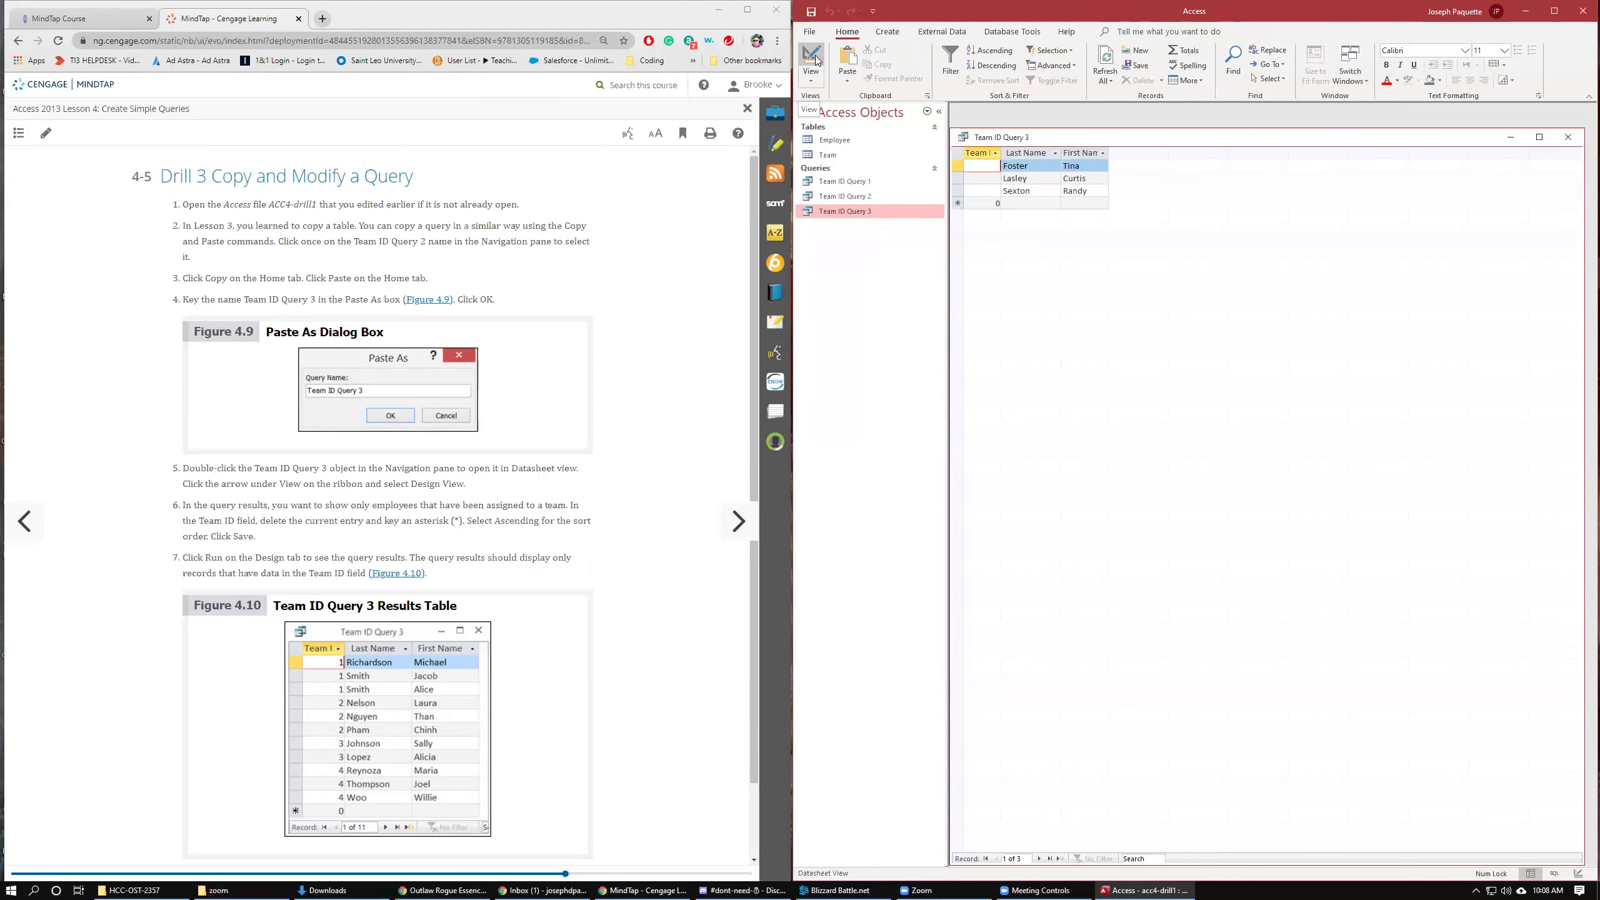
pyautogui.click(813, 60)
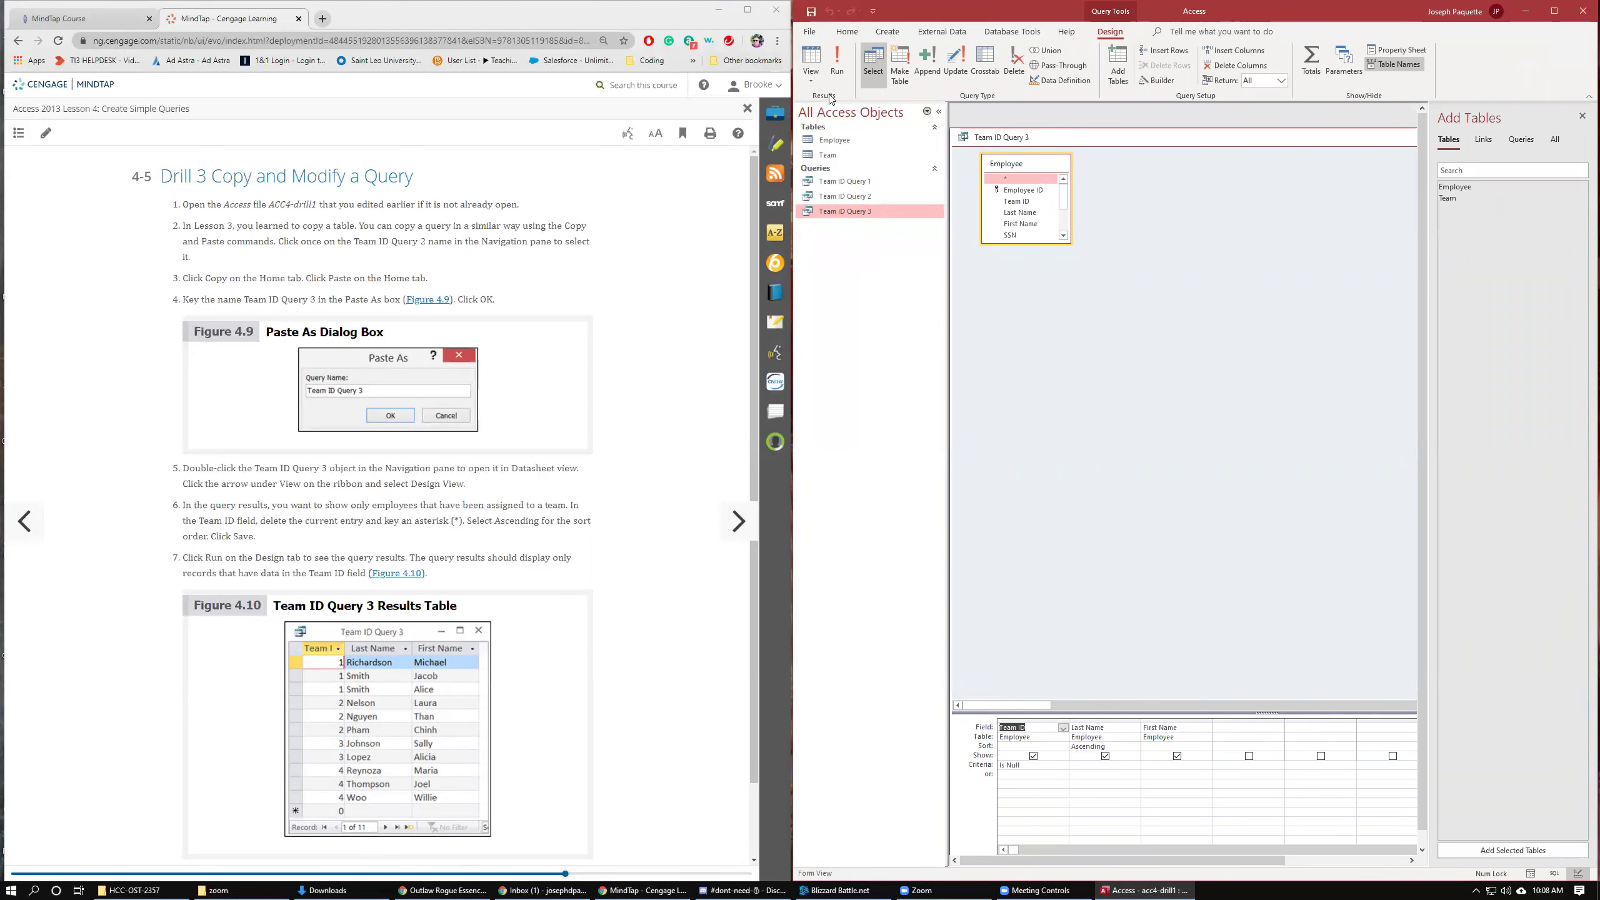
pyautogui.click(811, 60)
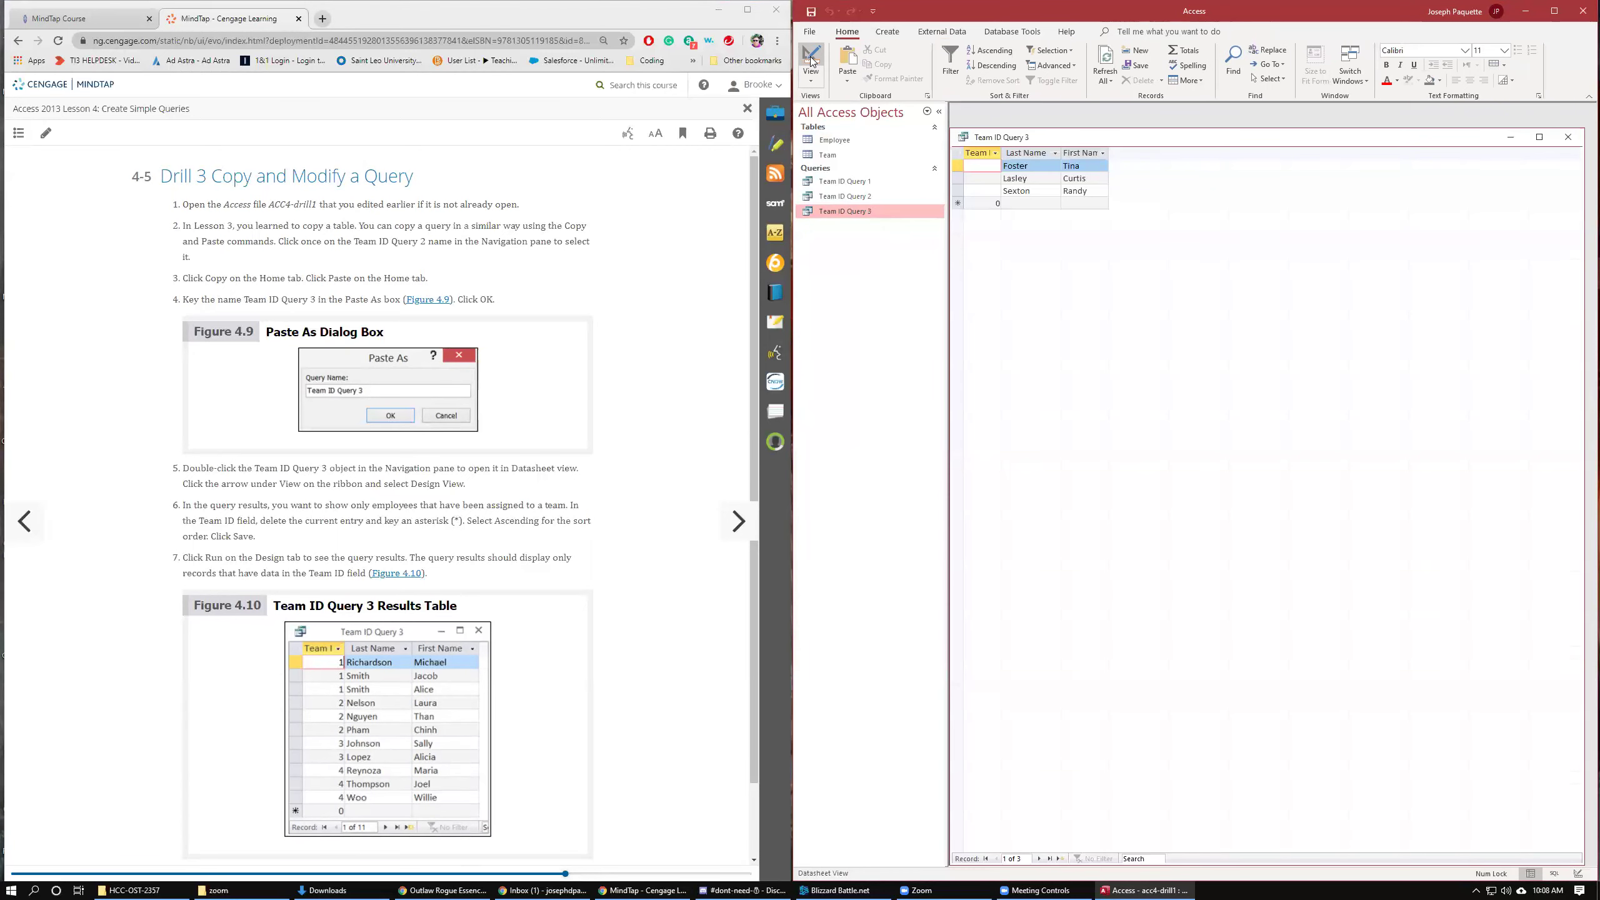
pyautogui.click(811, 60)
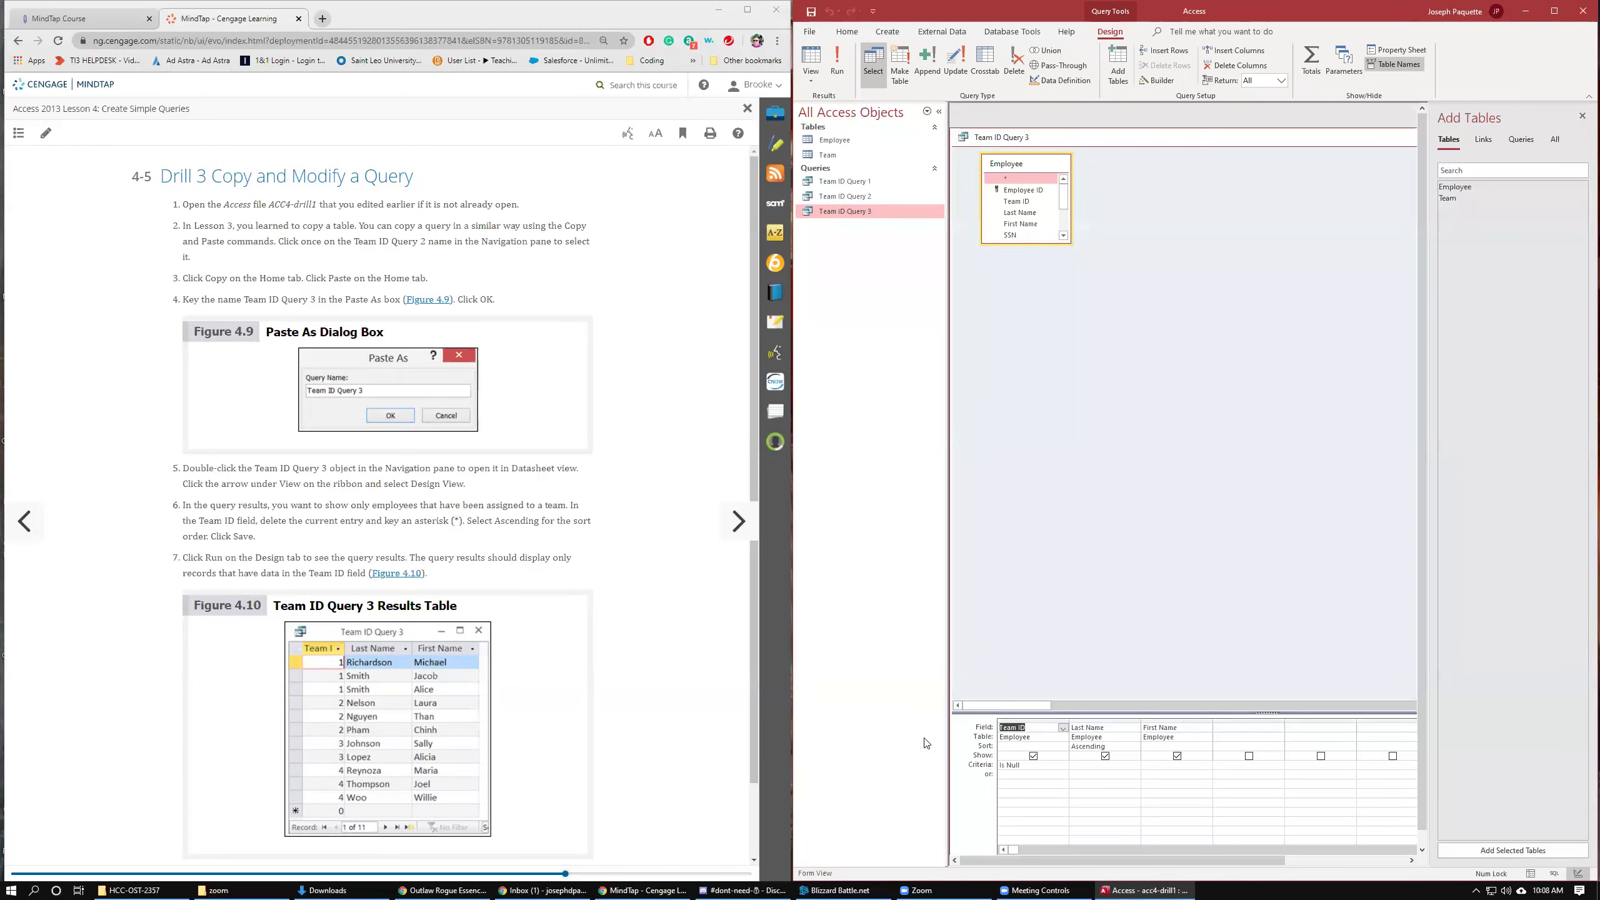
# Set the Team ID field's sort order to Ascending.
pyautogui.click(1061, 746)
pyautogui.click(1063, 746)
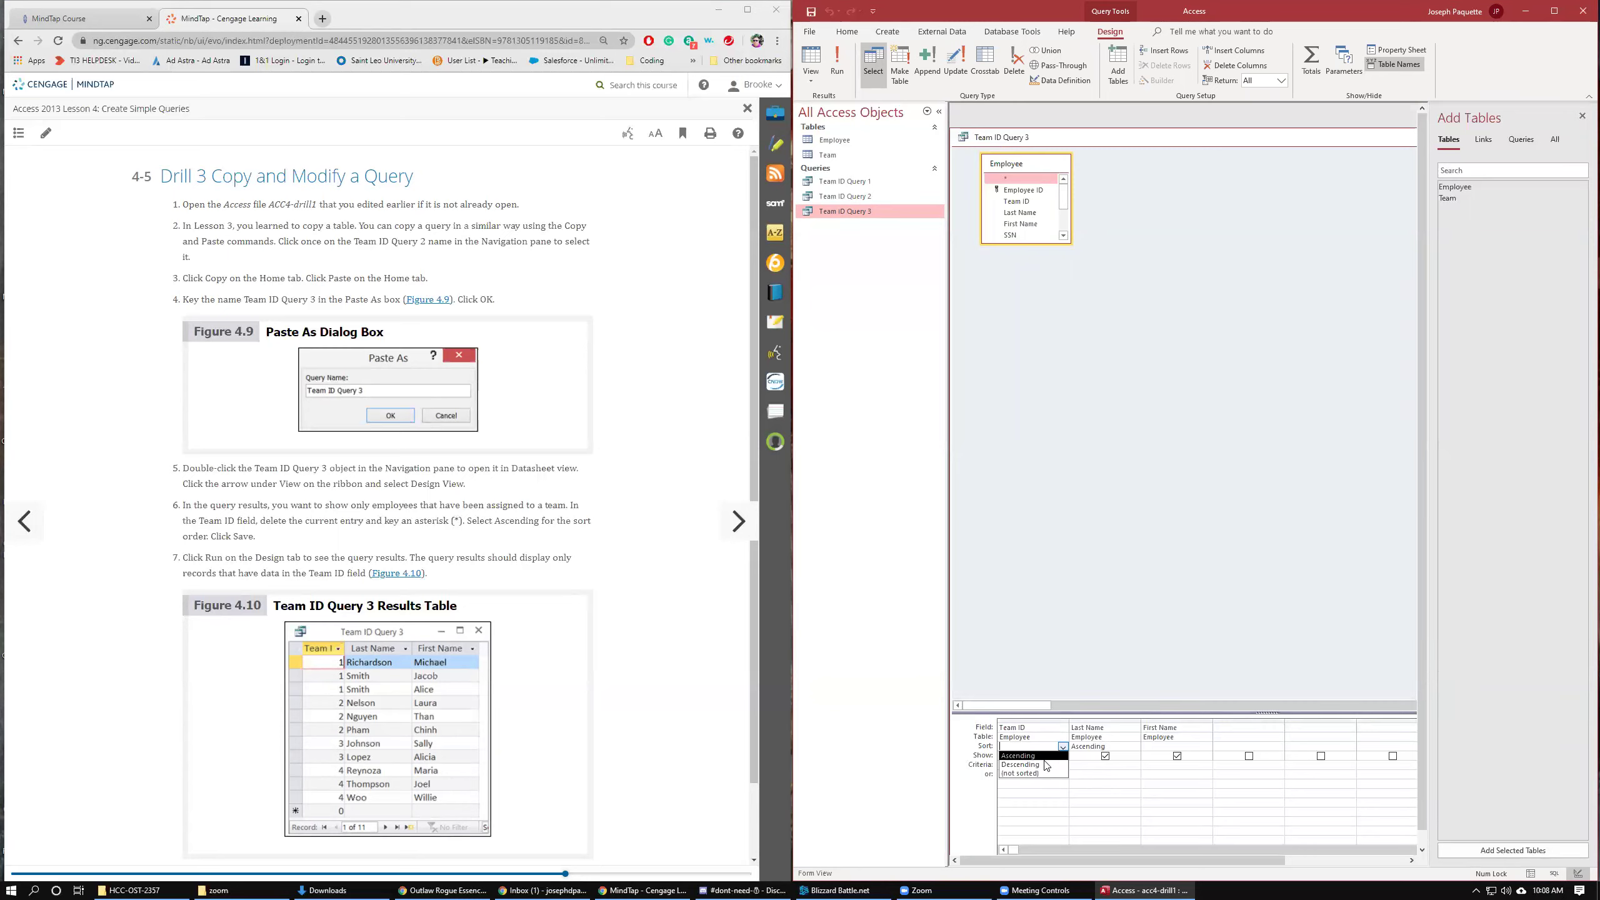
pyautogui.click(1048, 758)
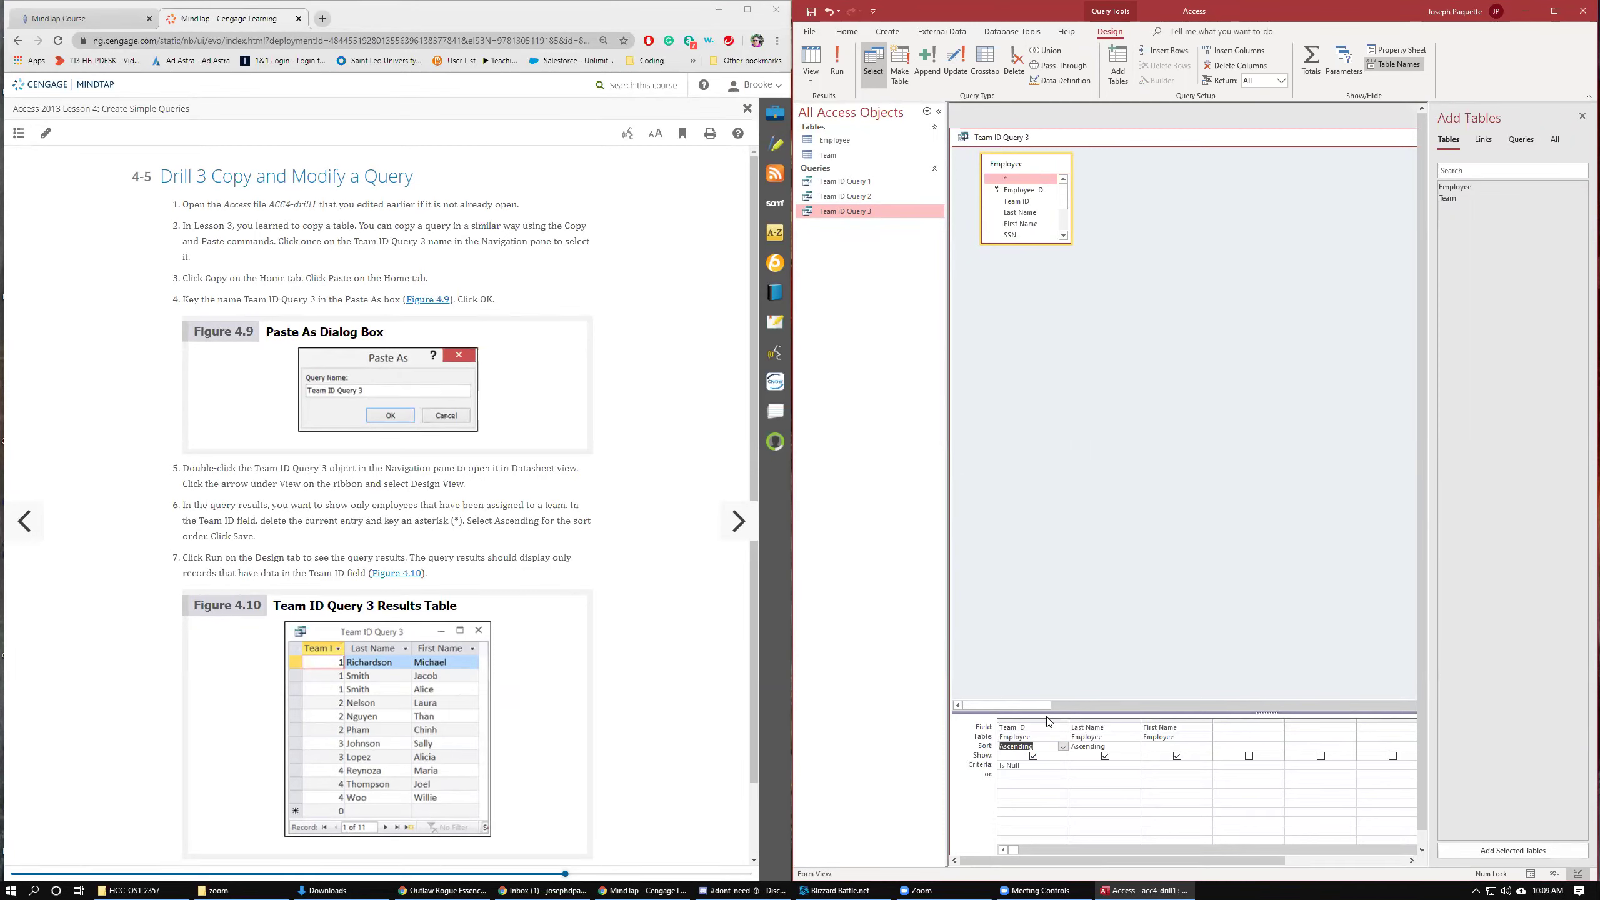
# Replace Team ID's Is Null criterion with * and save the query.
pyautogui.click(987, 764)
pyautogui.write('*')
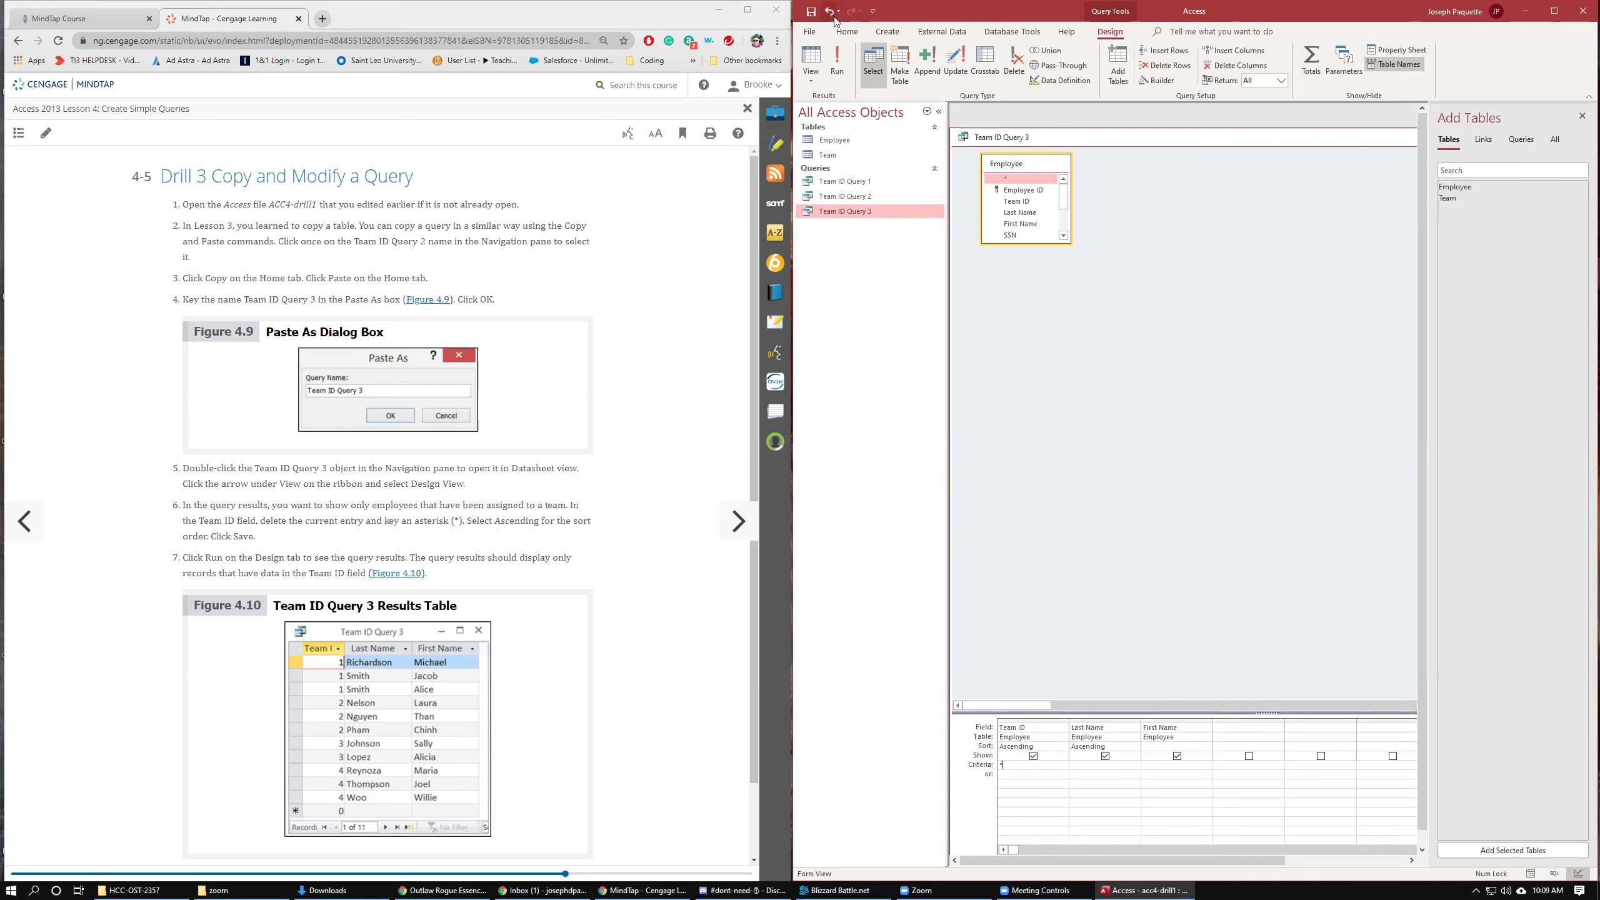
pyautogui.click(811, 12)
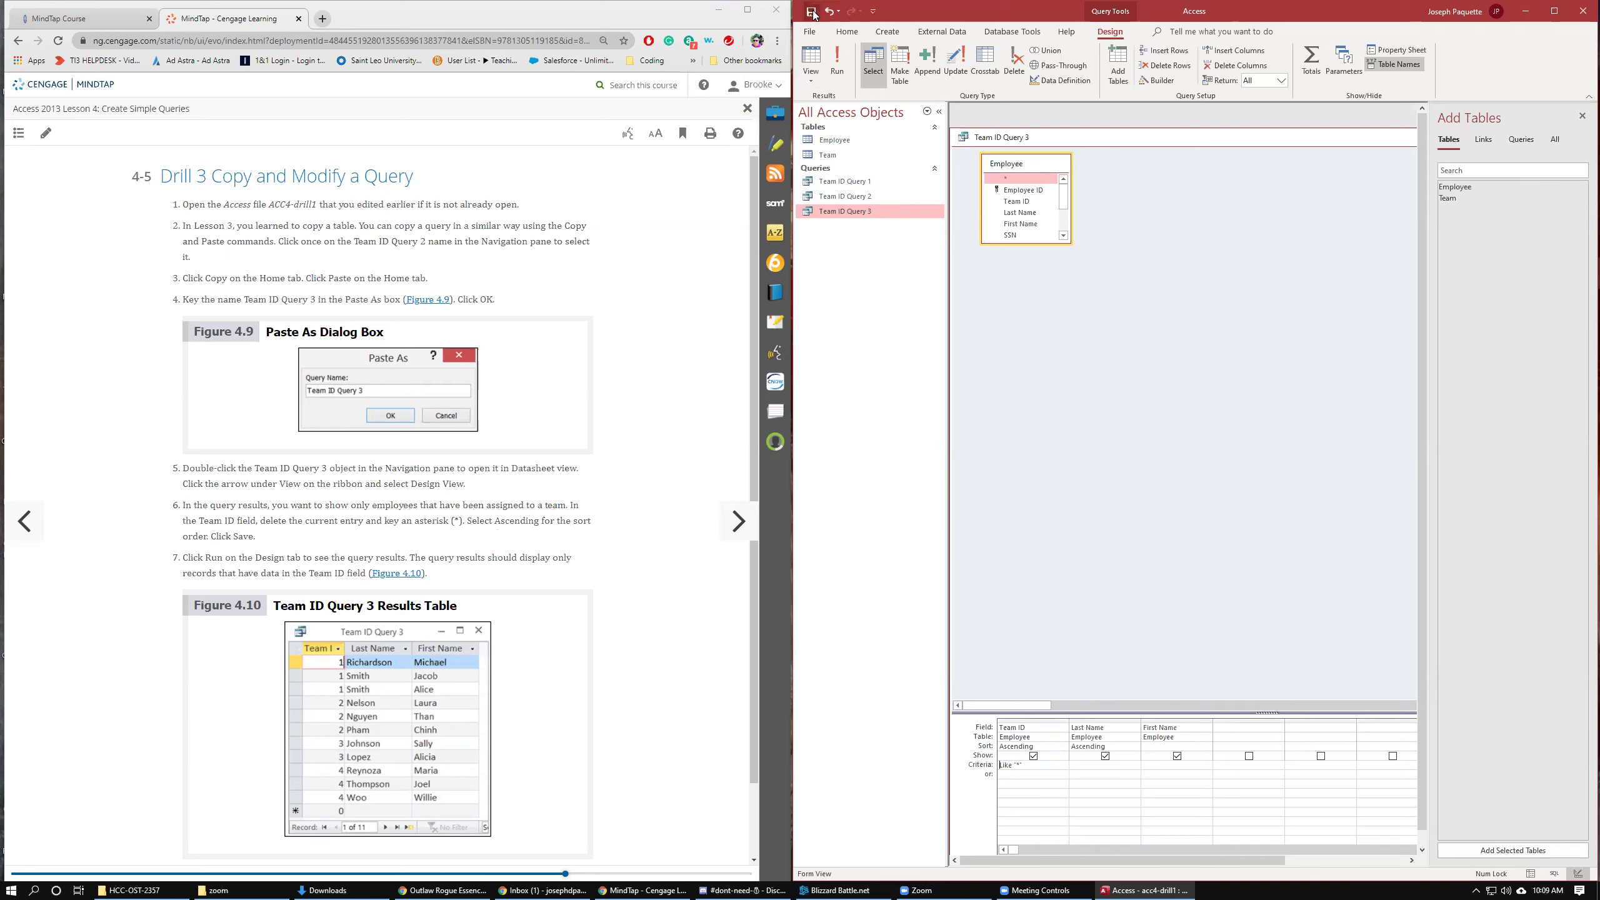
# Run Team ID Query 3 to see its 11 records, advance the lesson, and close the results.
pyautogui.click(839, 58)
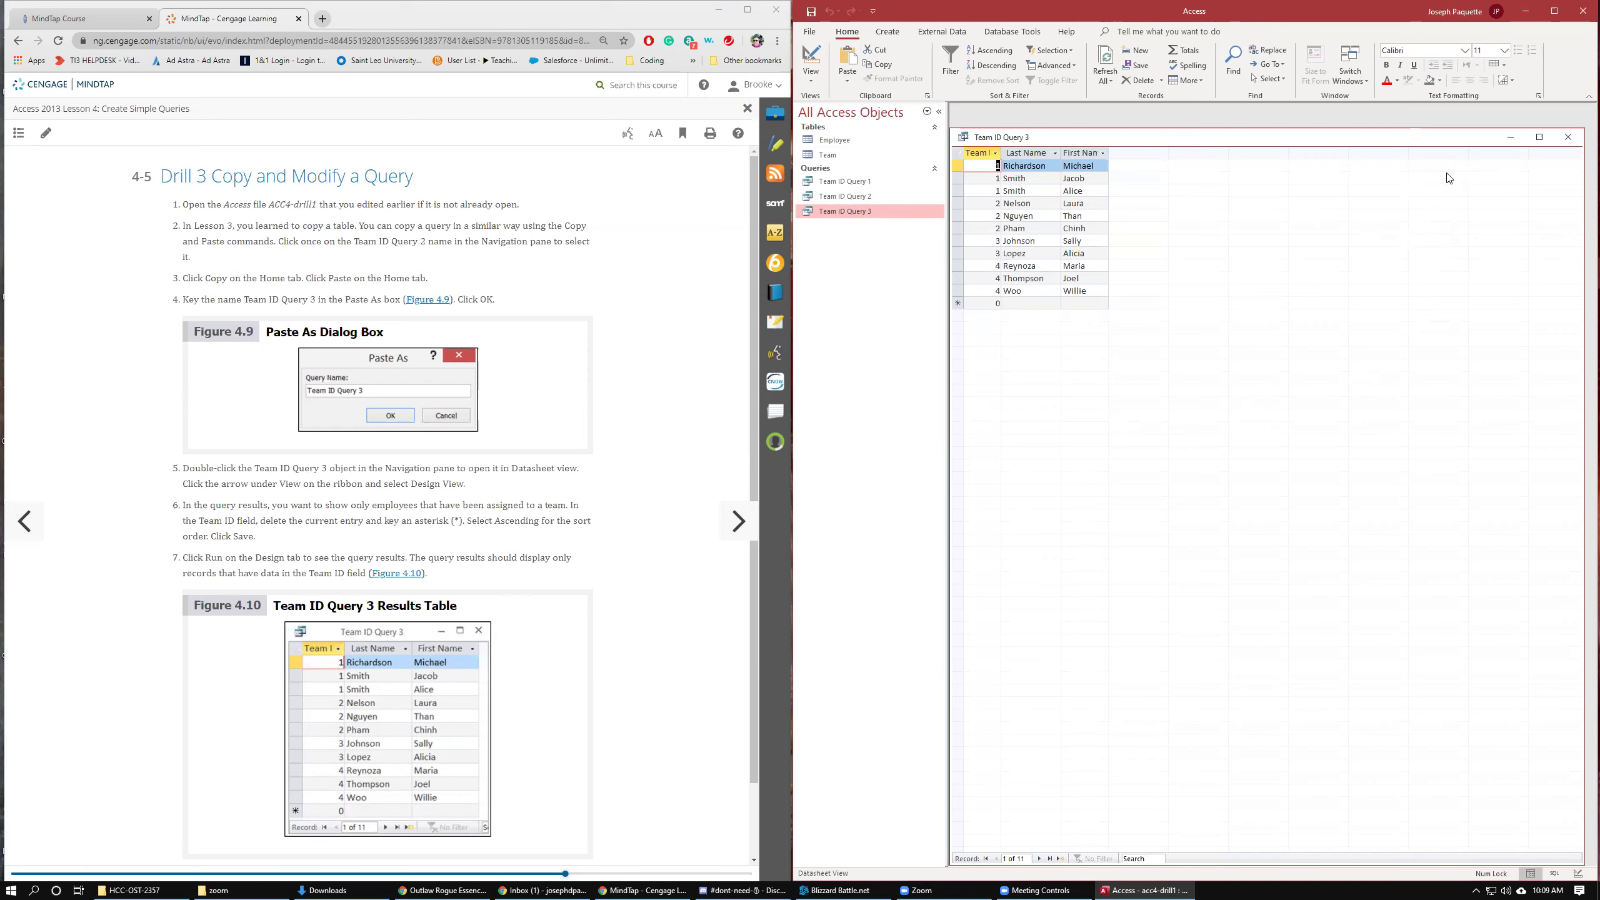
pyautogui.click(739, 524)
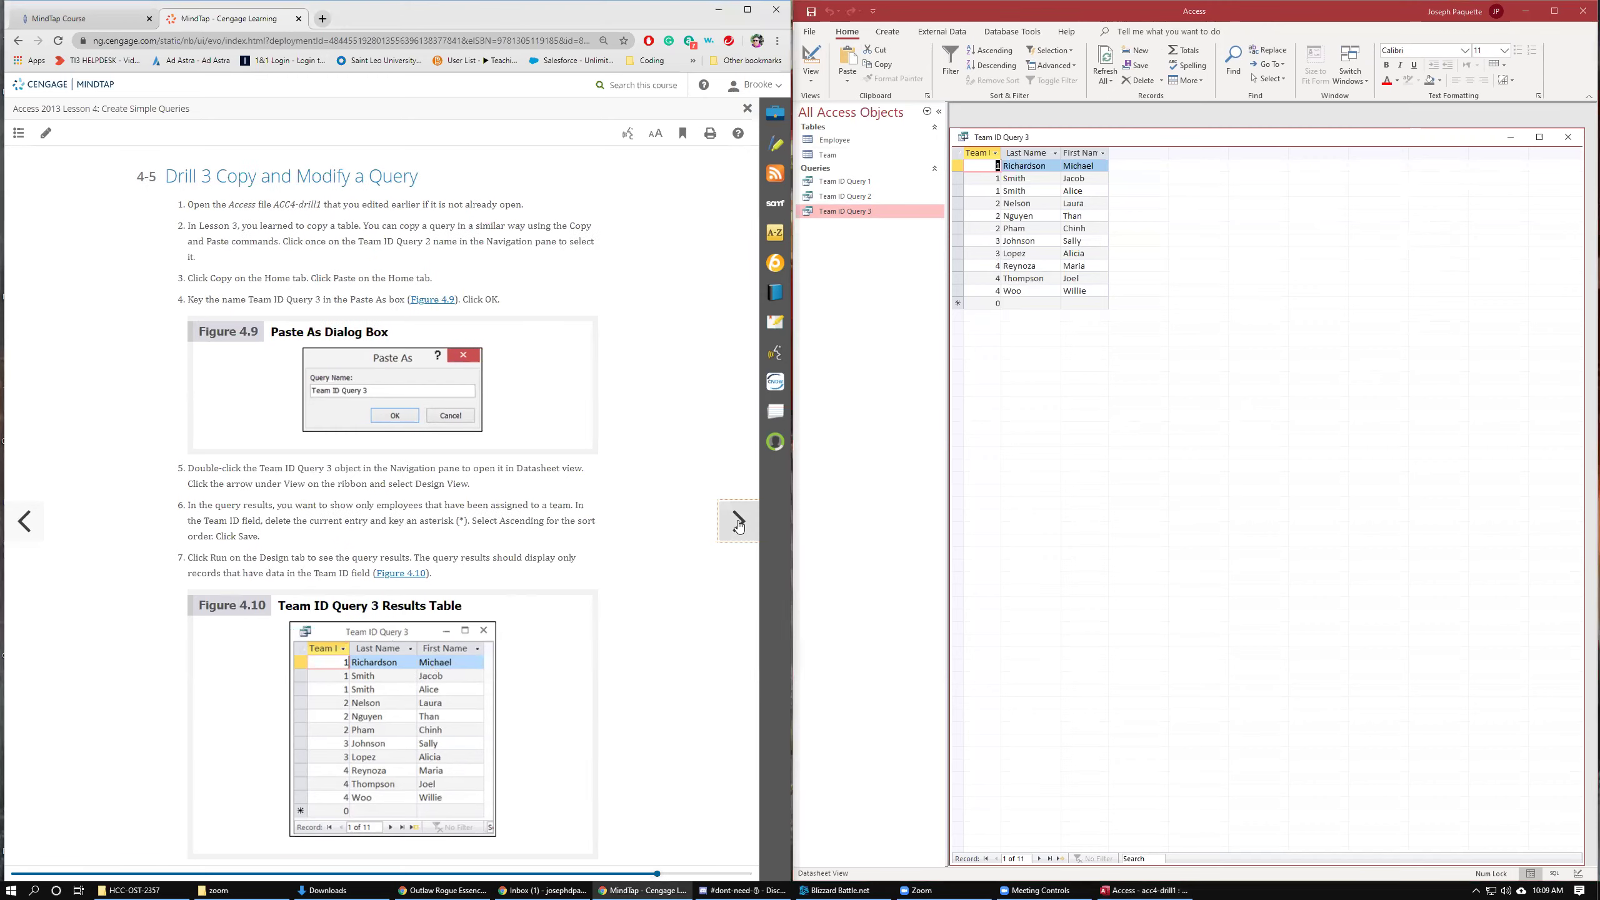
pyautogui.click(1570, 137)
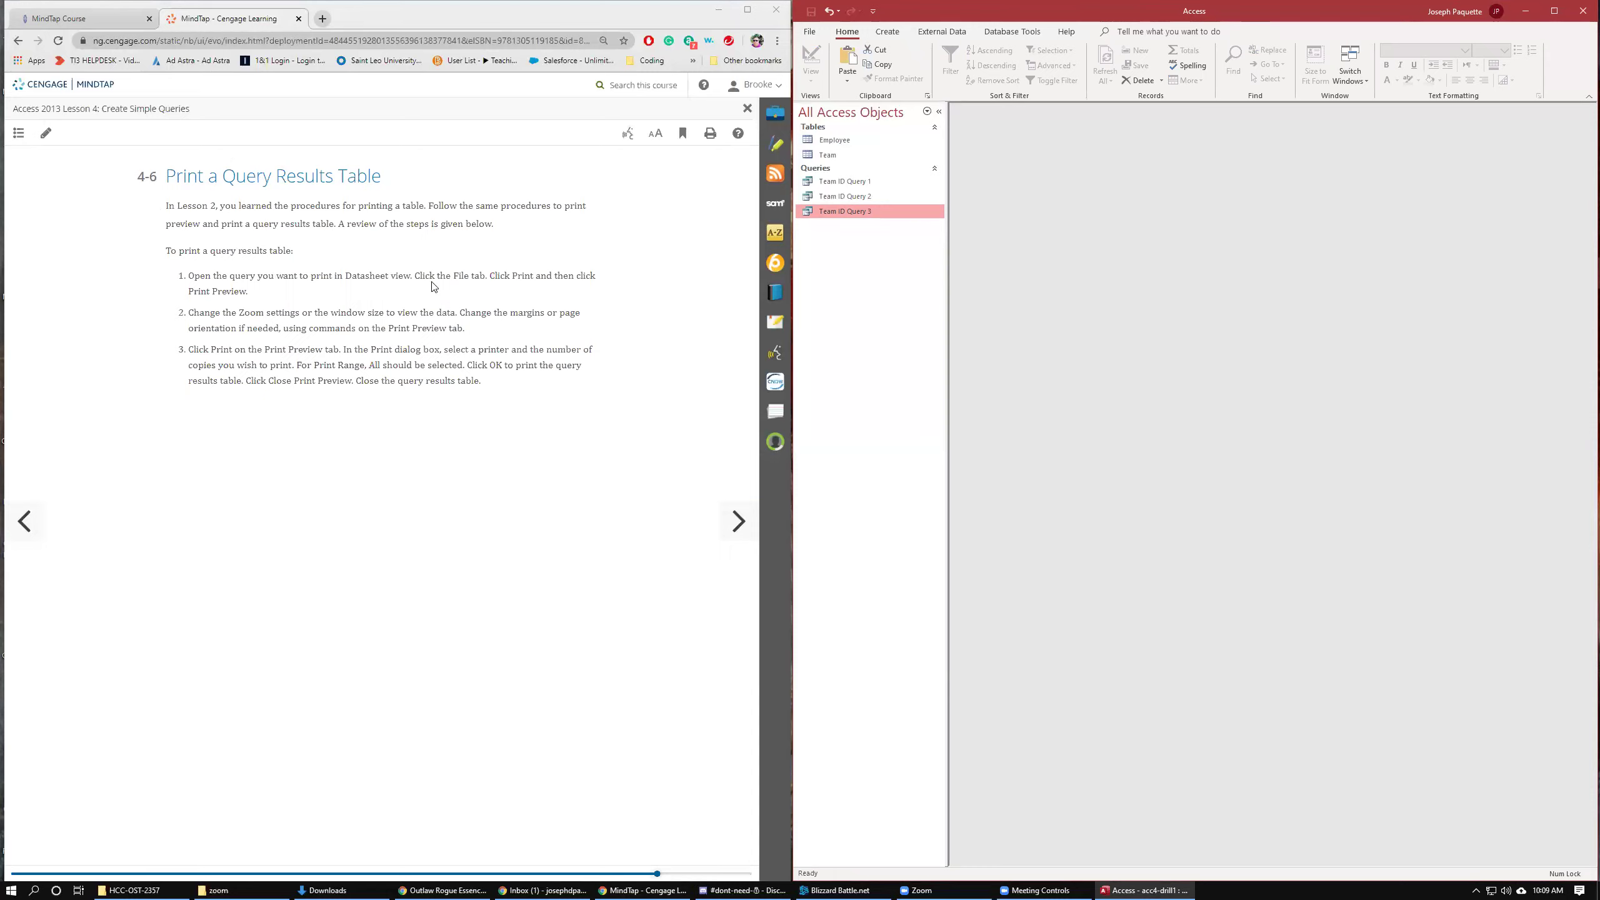
# Reopen Team ID Query 3 and run it to show its results.
pyautogui.doubleClick(848, 212)
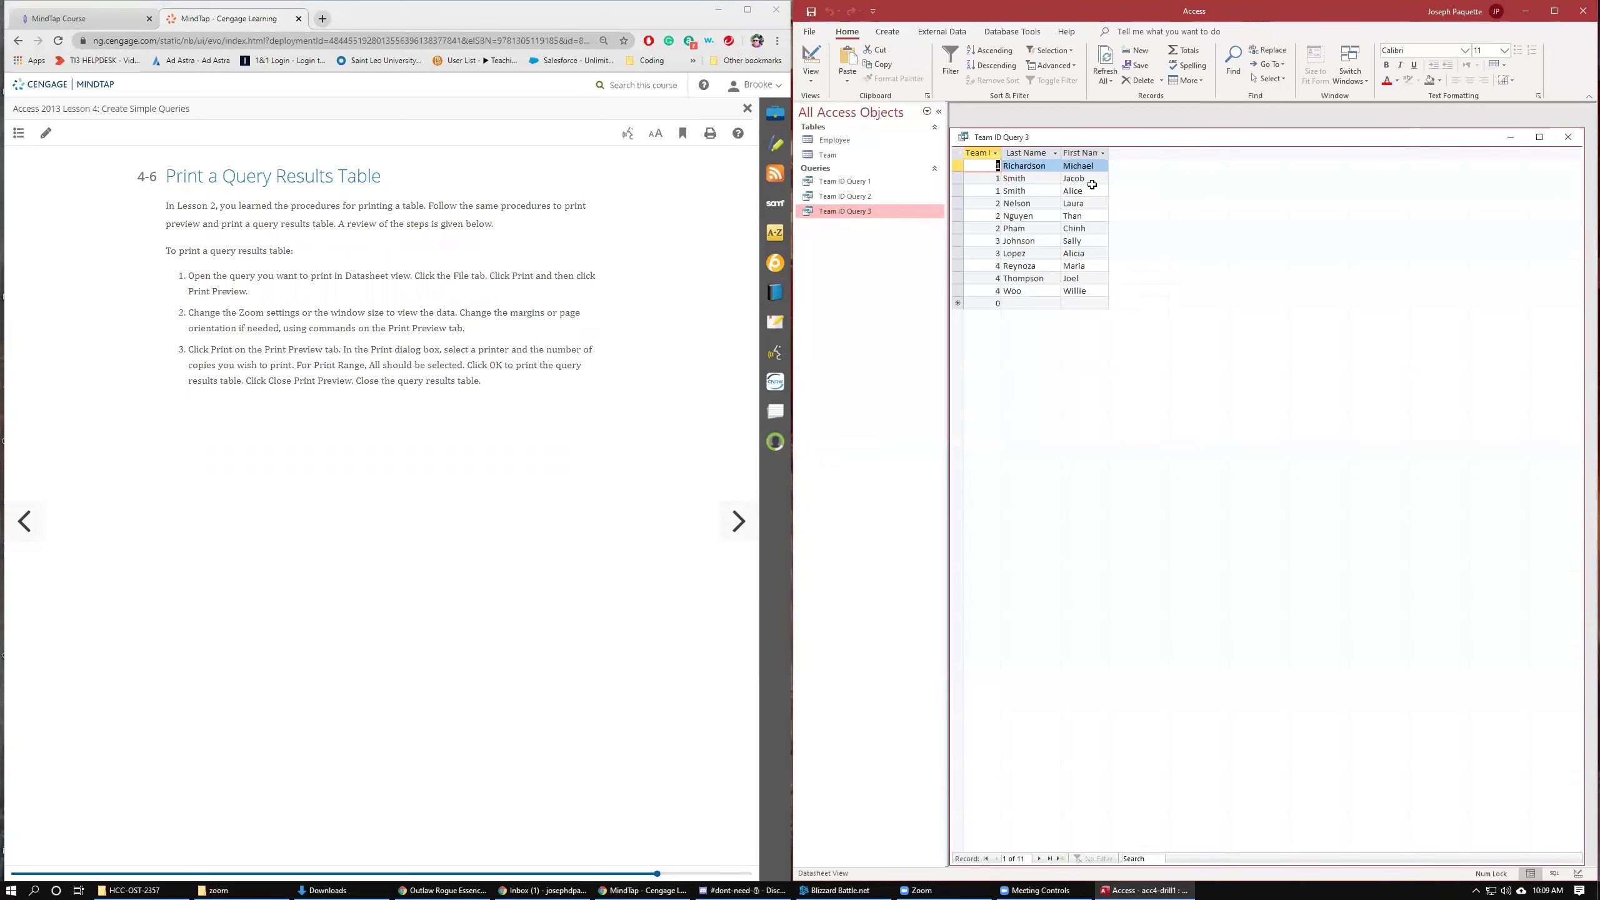
pyautogui.click(810, 61)
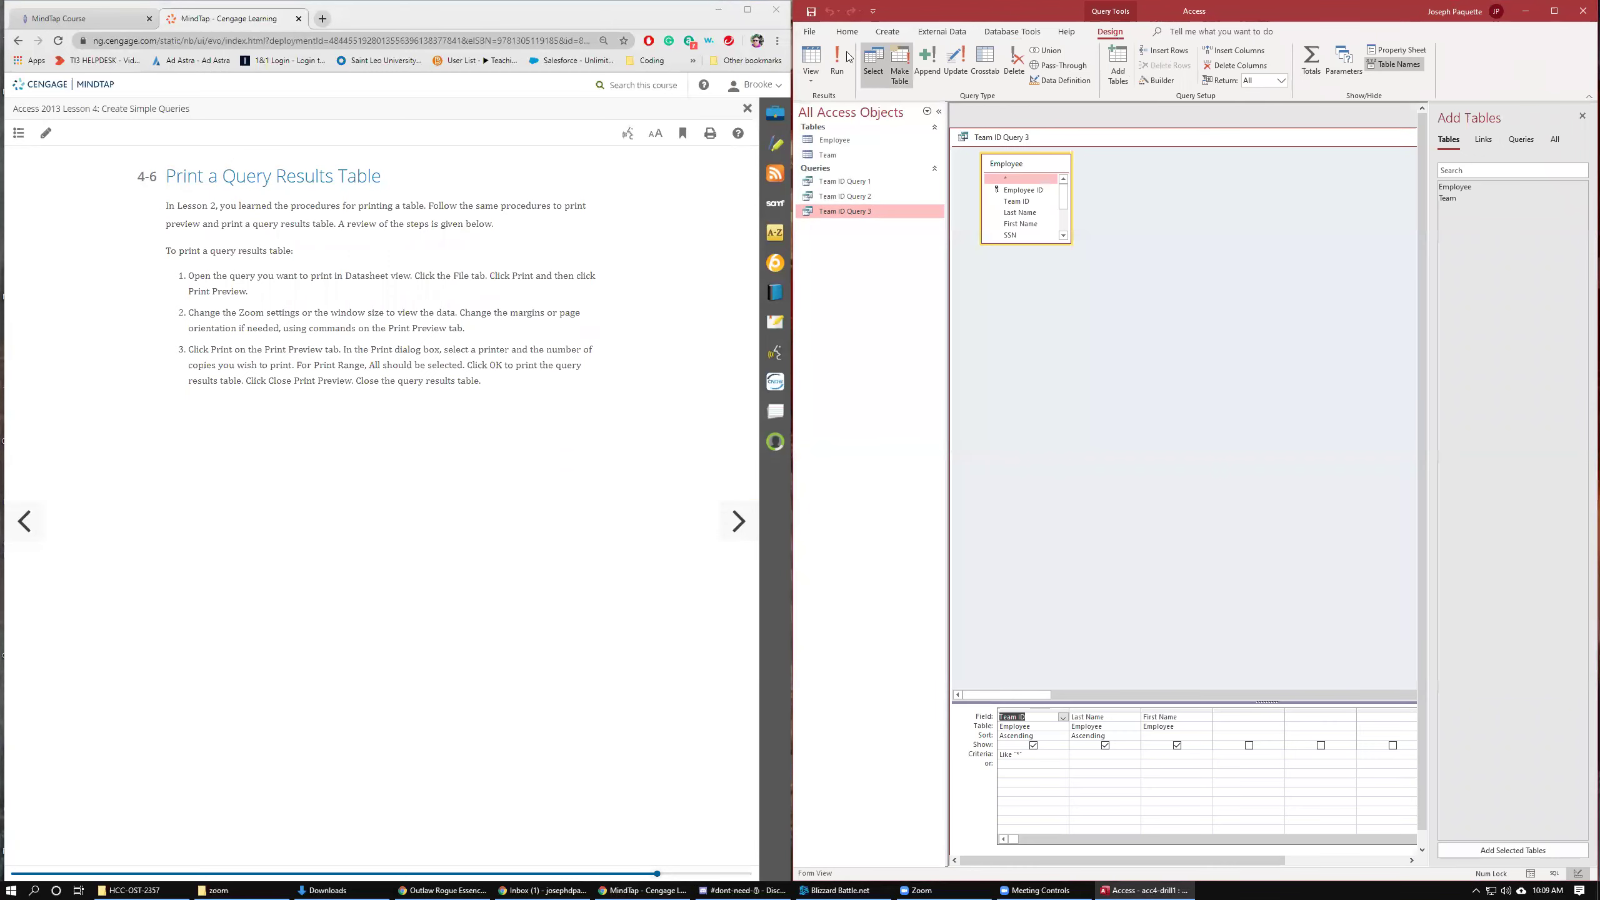
pyautogui.click(843, 61)
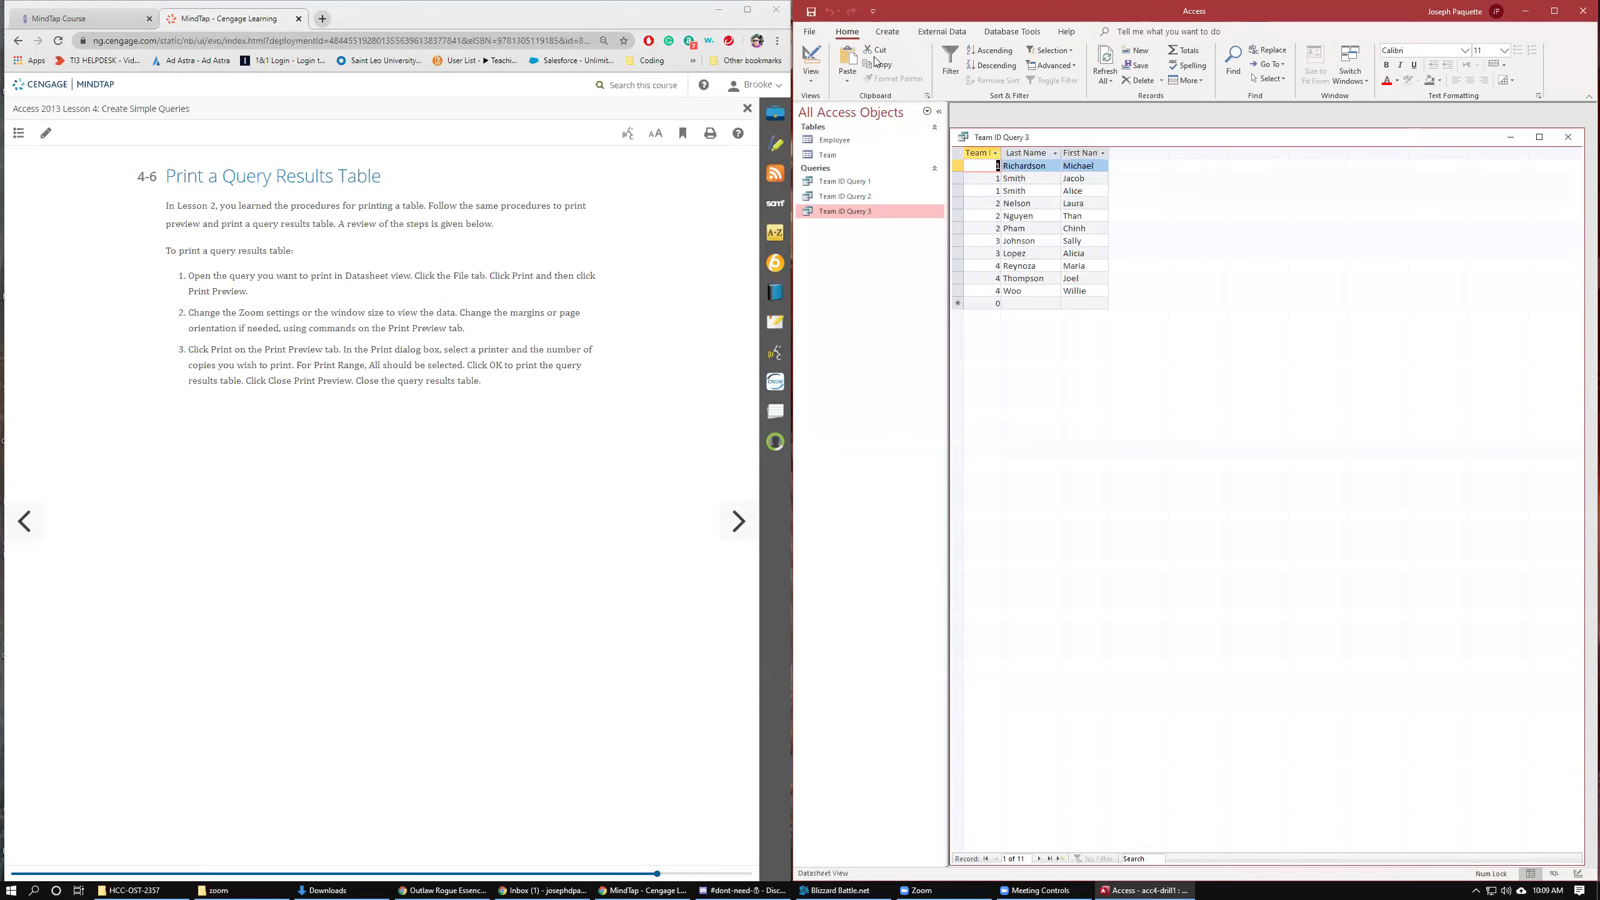
# Show the query results in Print Preview at 100% zoom.
pyautogui.click(811, 31)
pyautogui.click(833, 225)
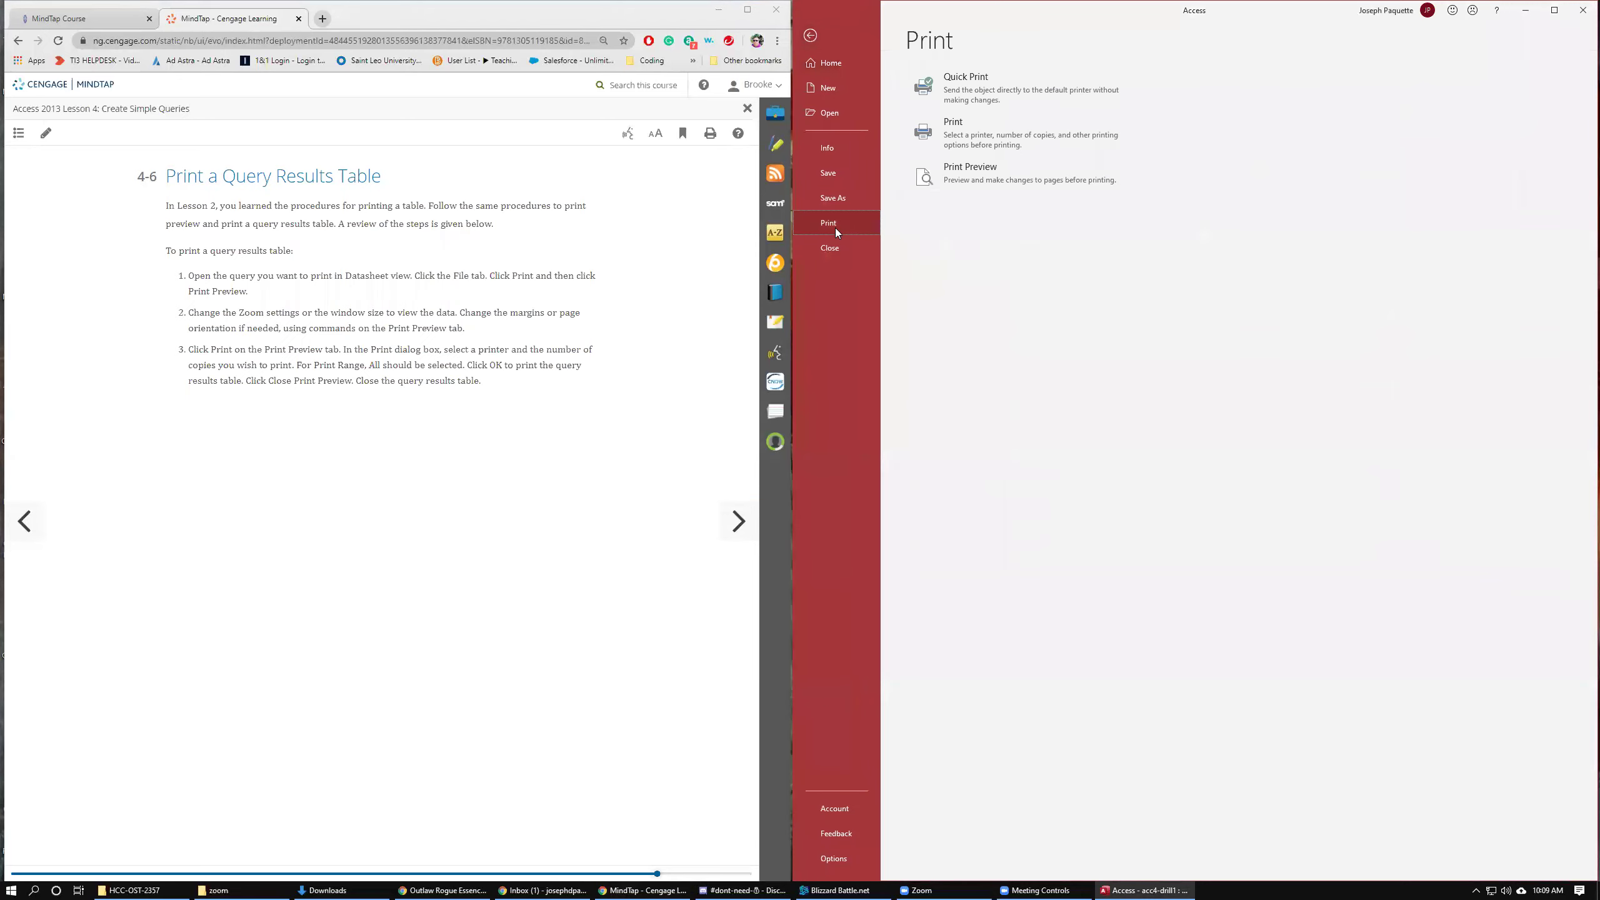
pyautogui.click(972, 166)
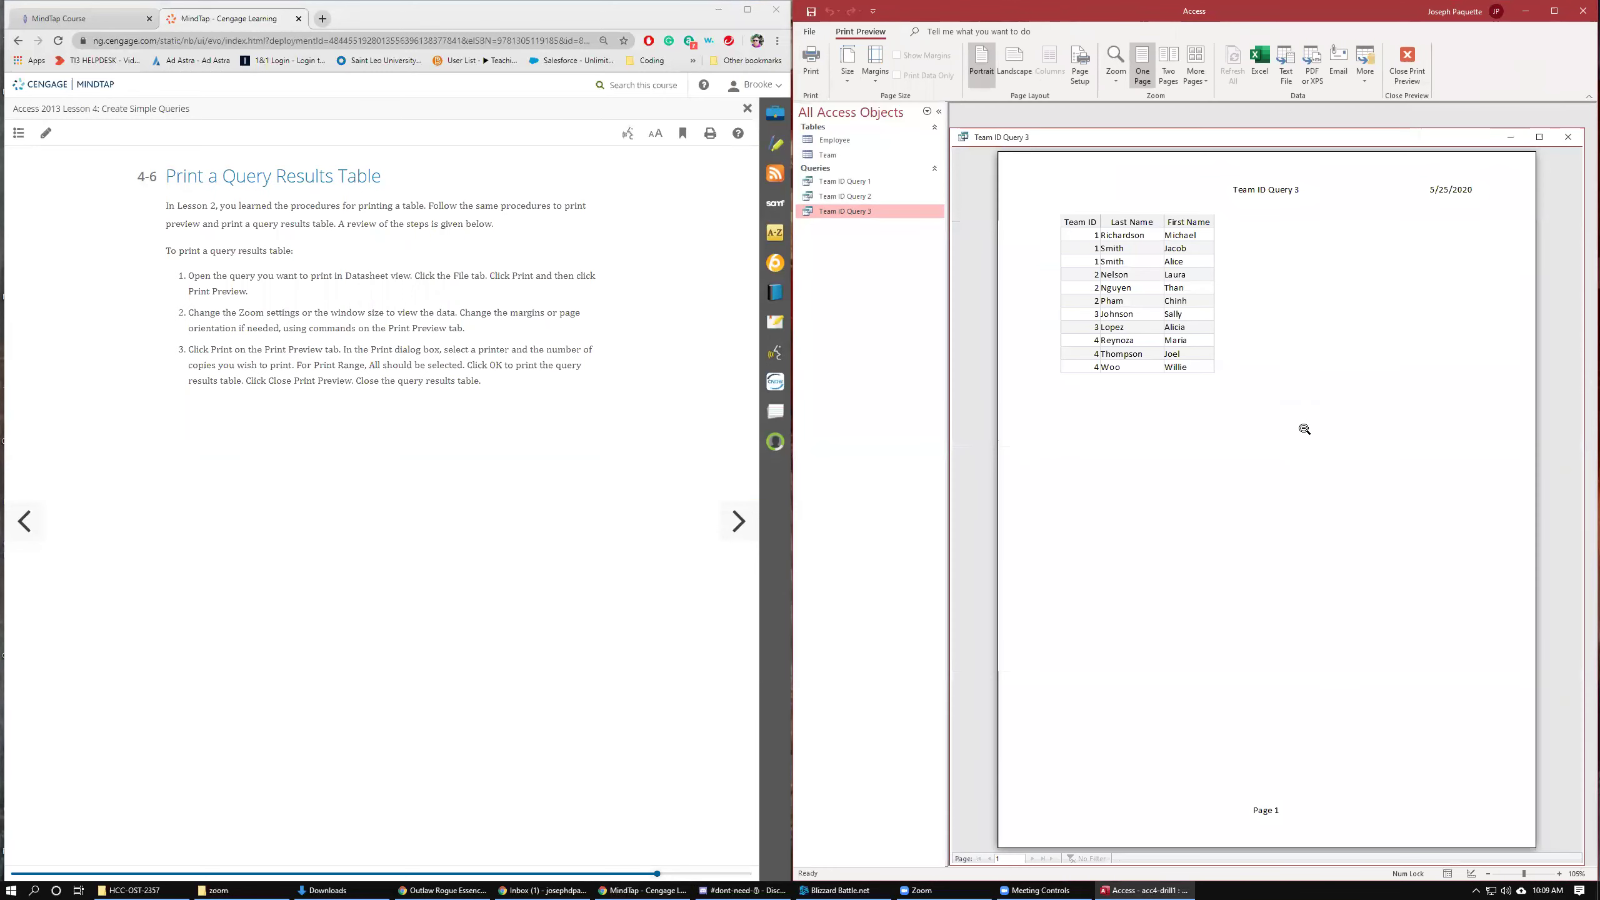
pyautogui.click(1115, 77)
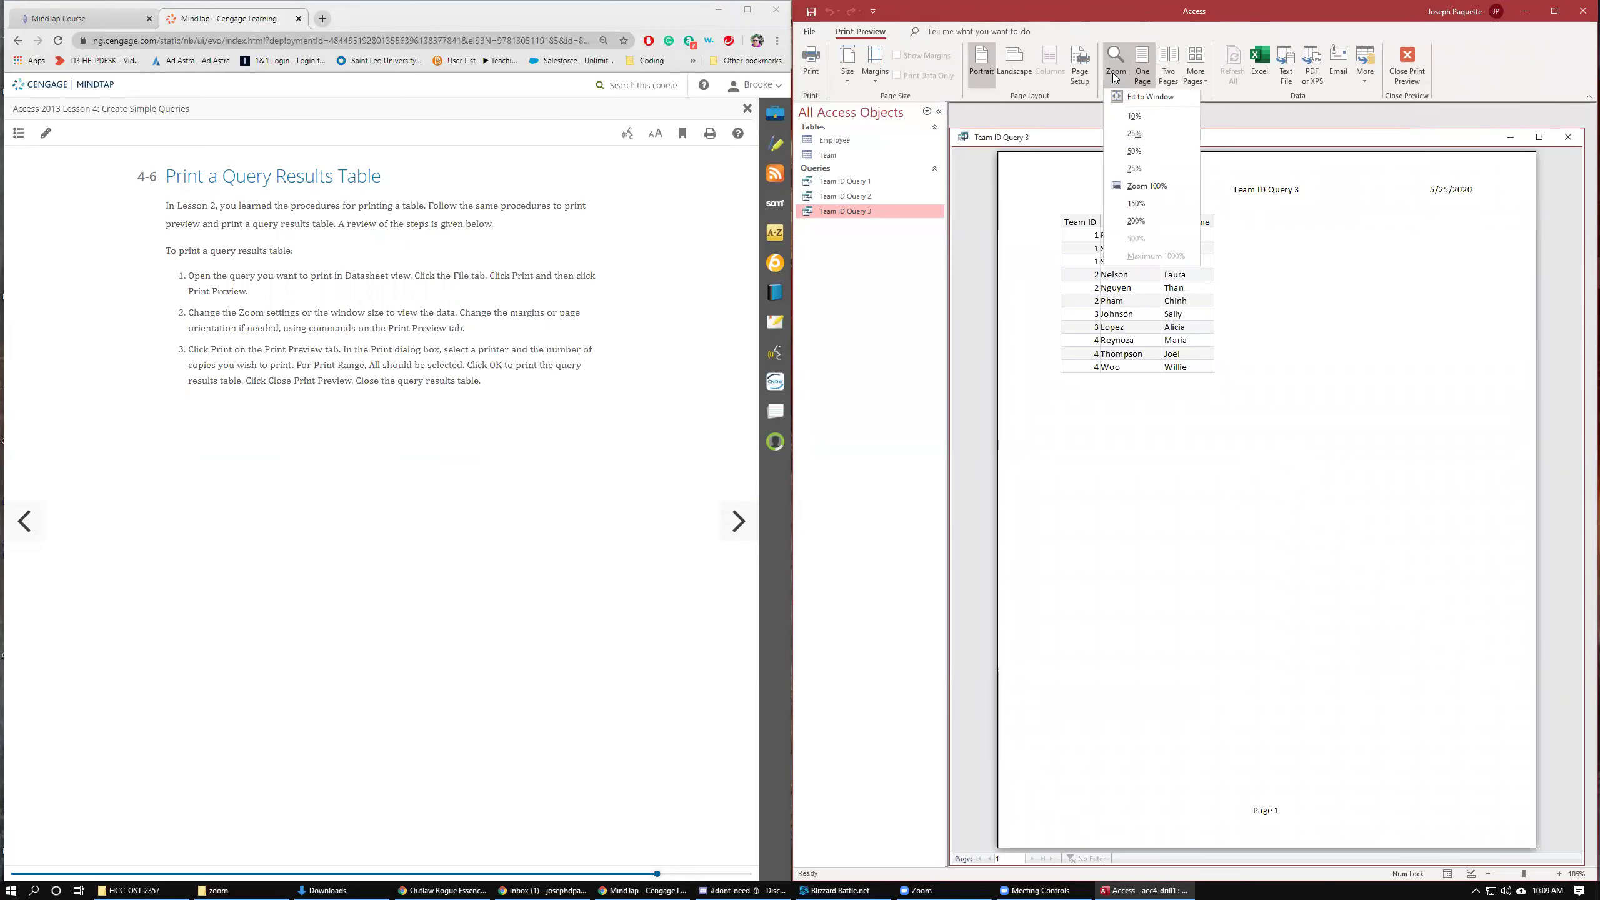
pyautogui.click(1148, 189)
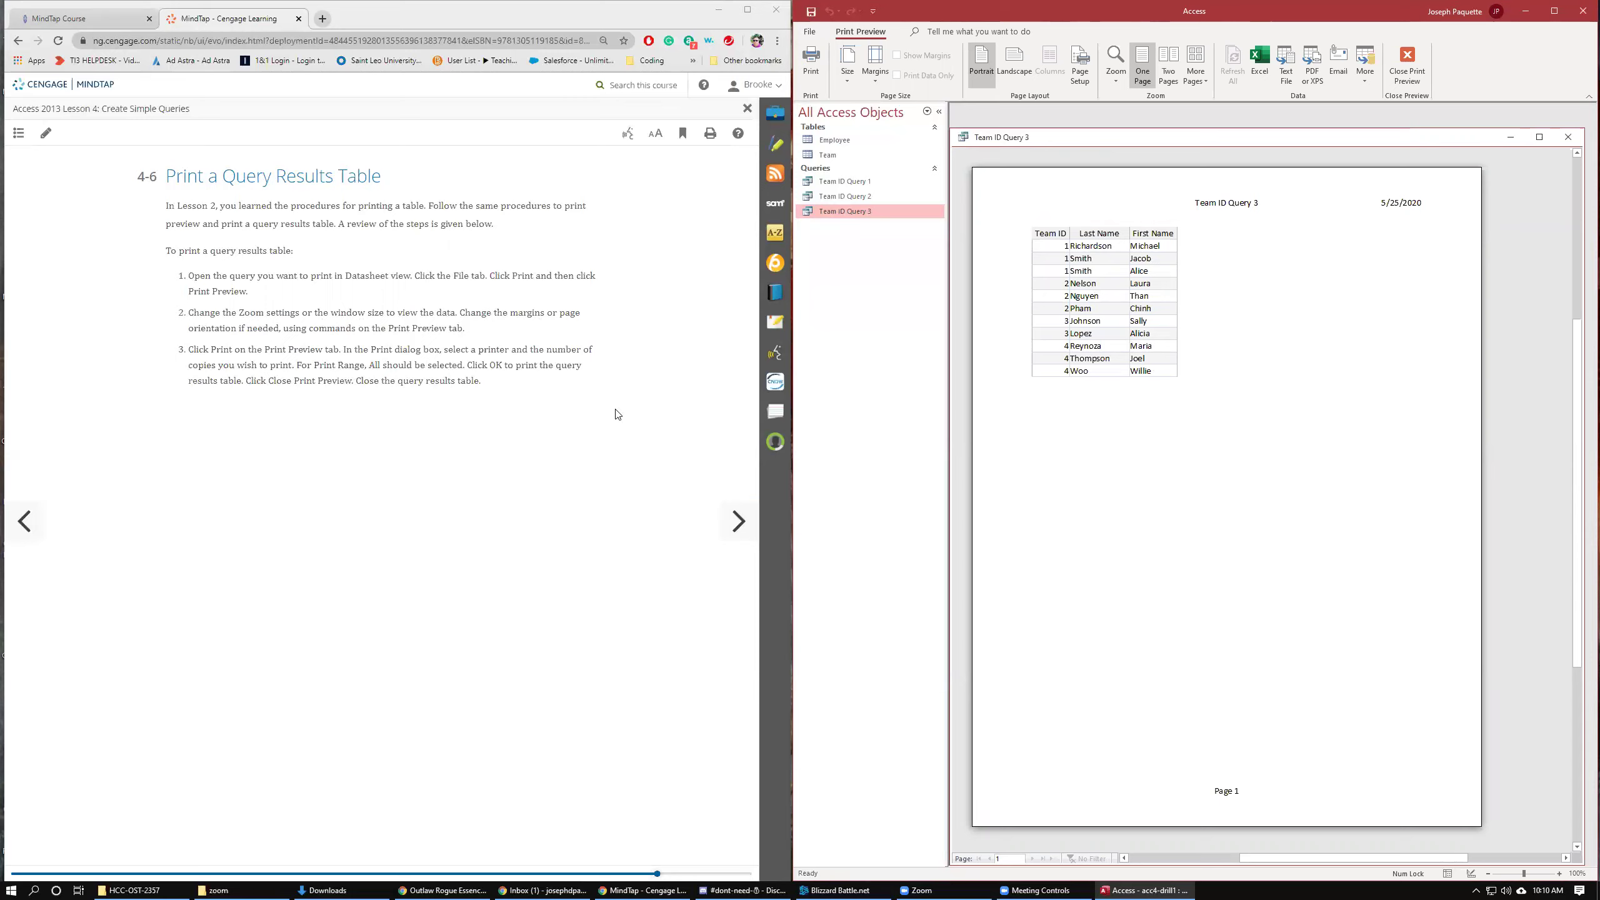
# Open Print, cancel without printing, and close the print preview.
pyautogui.click(802, 67)
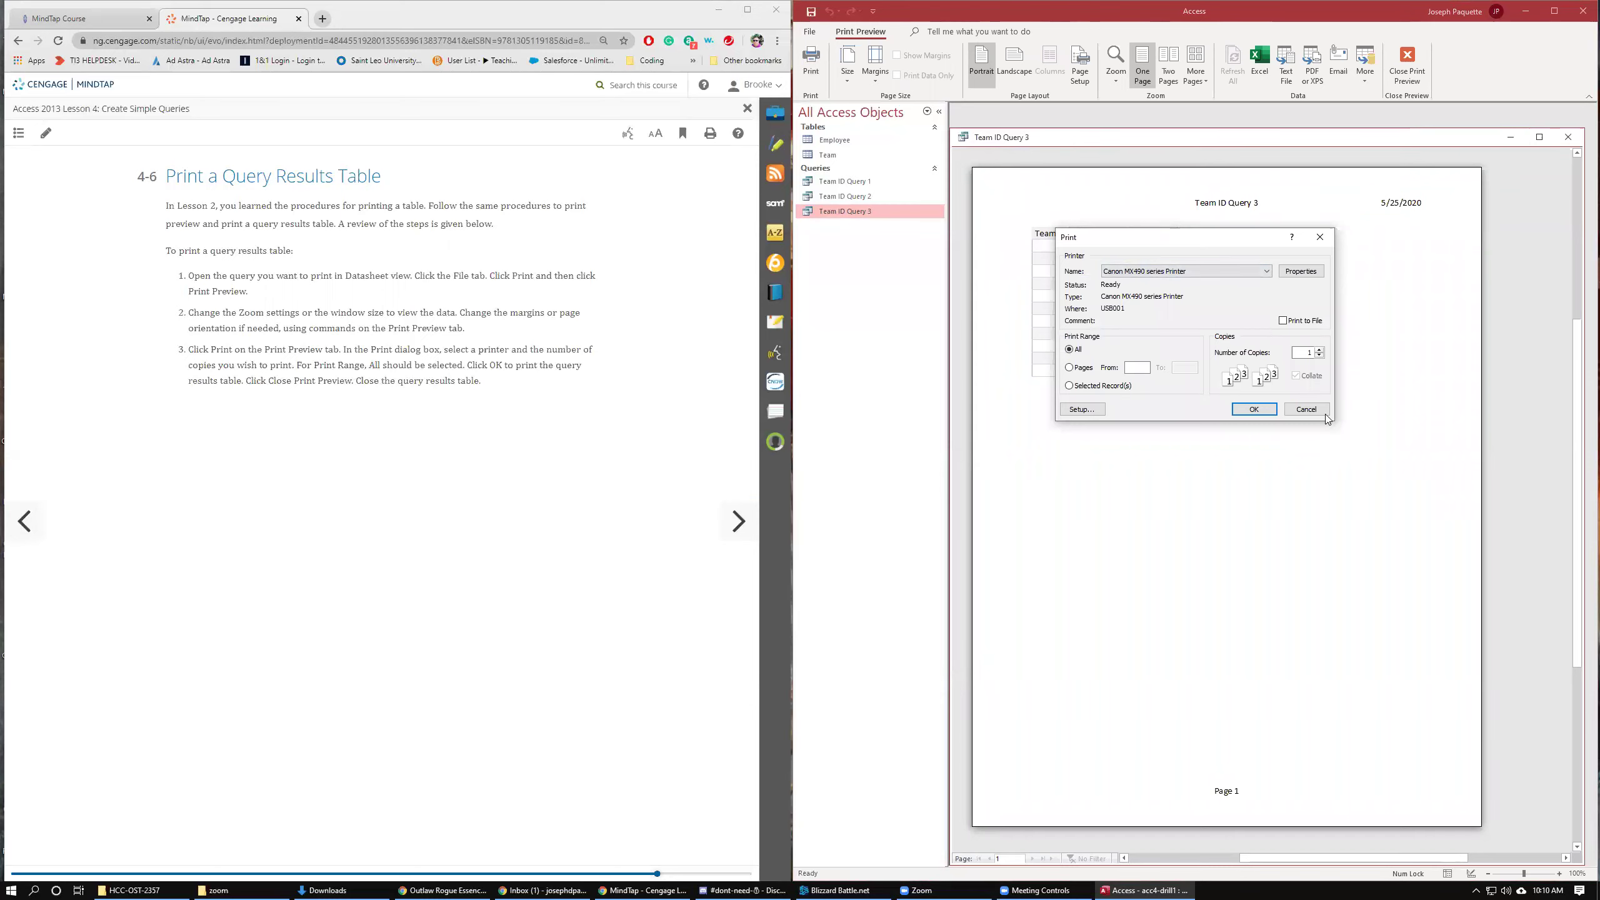
pyautogui.click(1314, 411)
pyautogui.click(1569, 138)
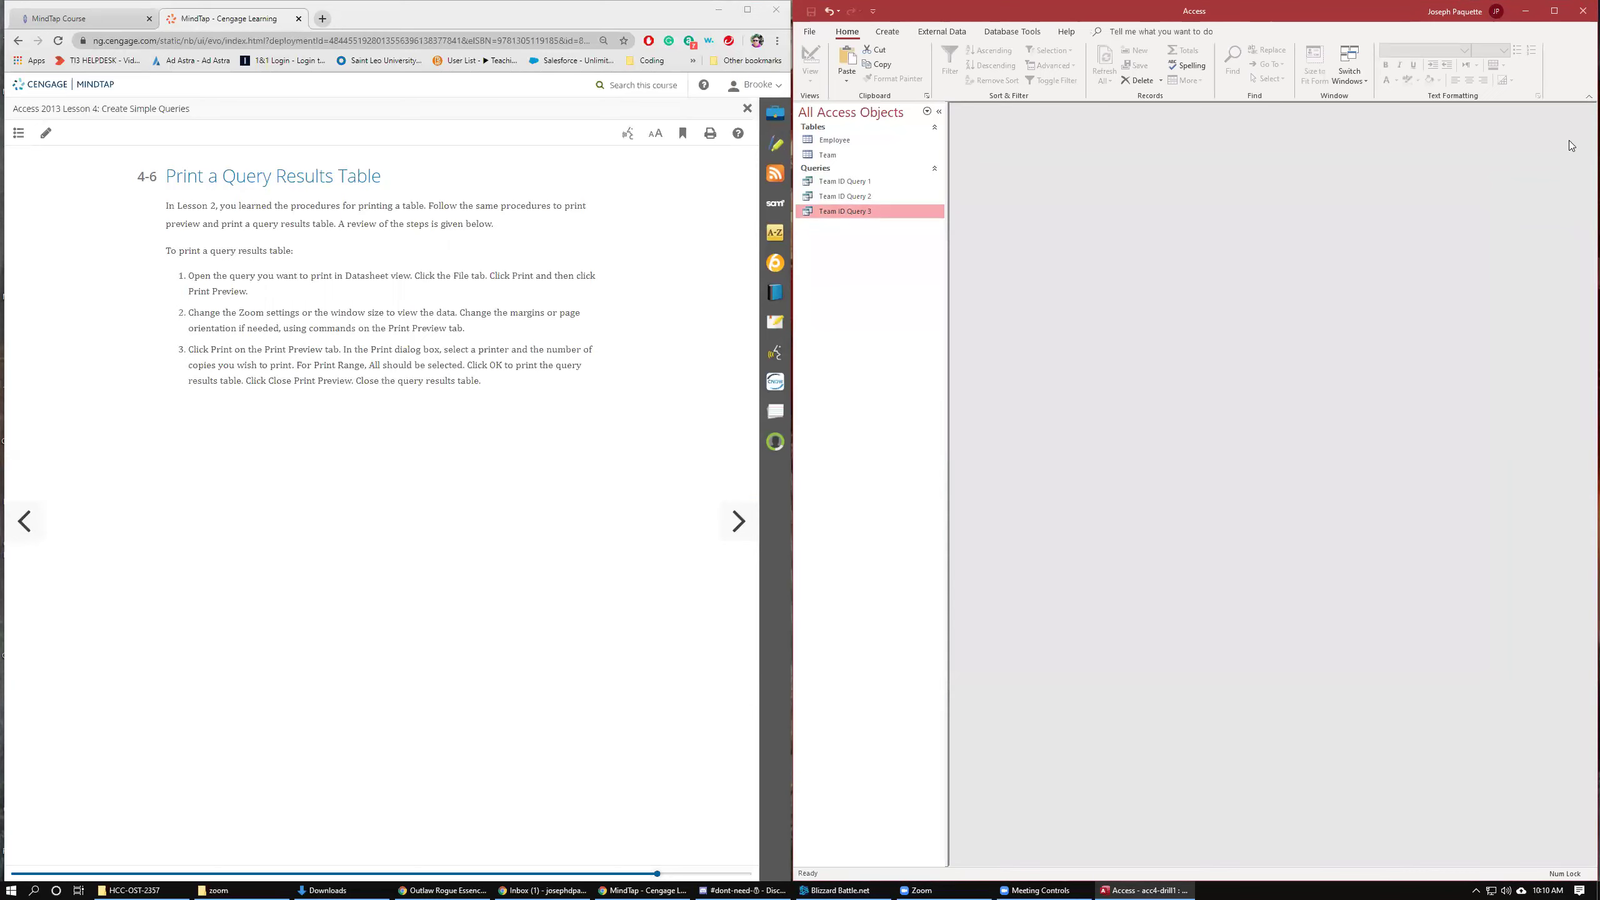
# Move the lesson to the Drill 4 page and create a blank query in Design view.
pyautogui.click(729, 520)
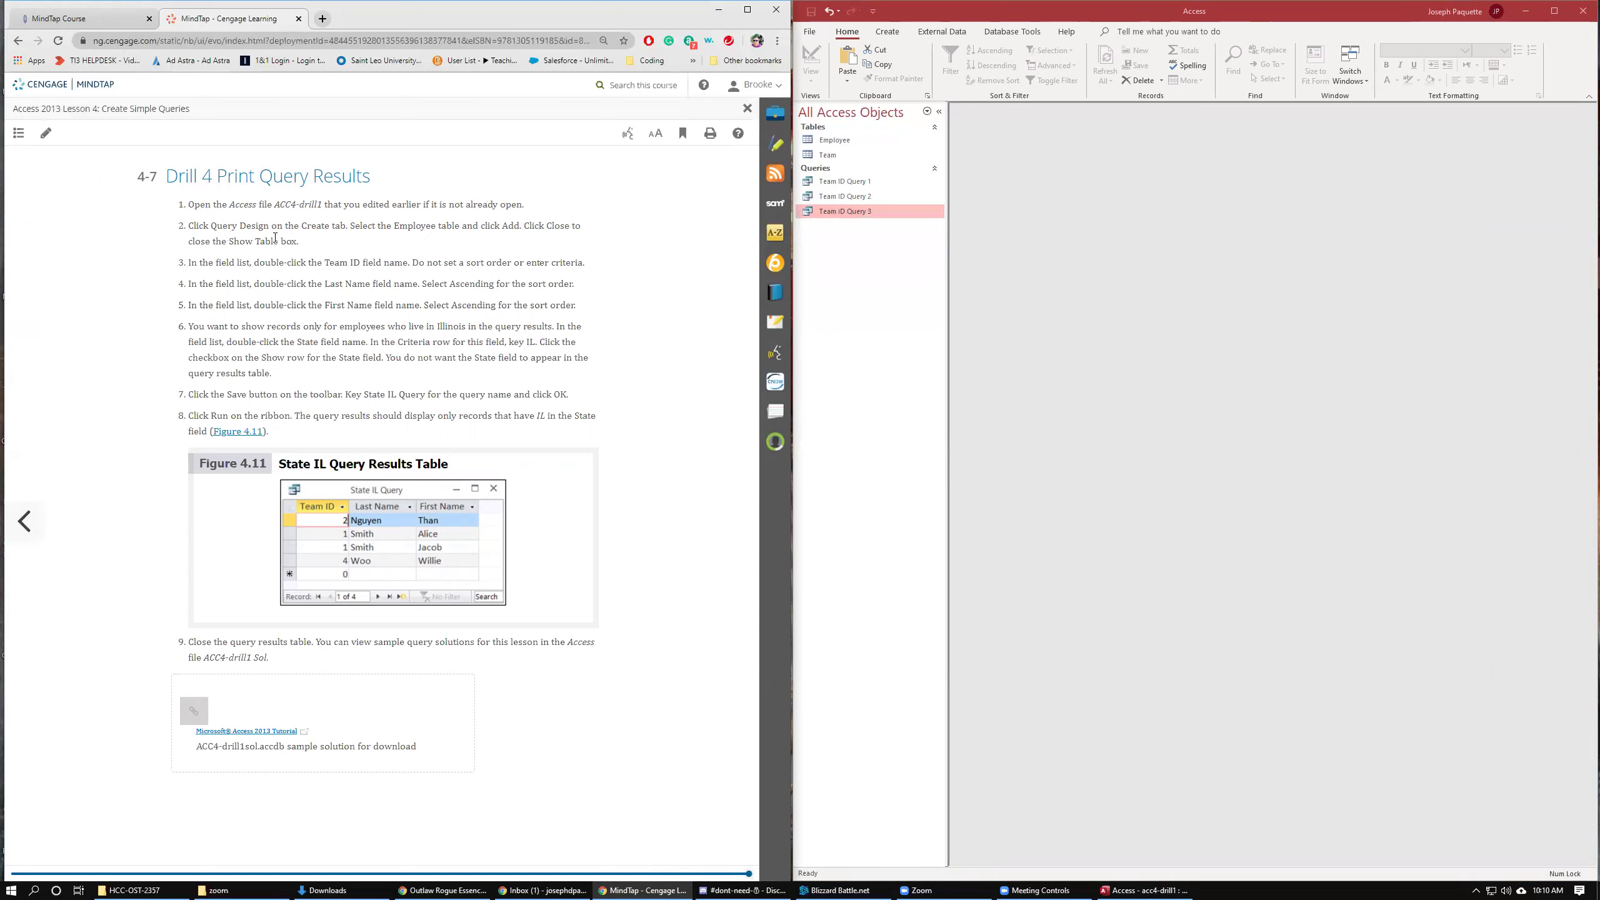
pyautogui.click(32, 521)
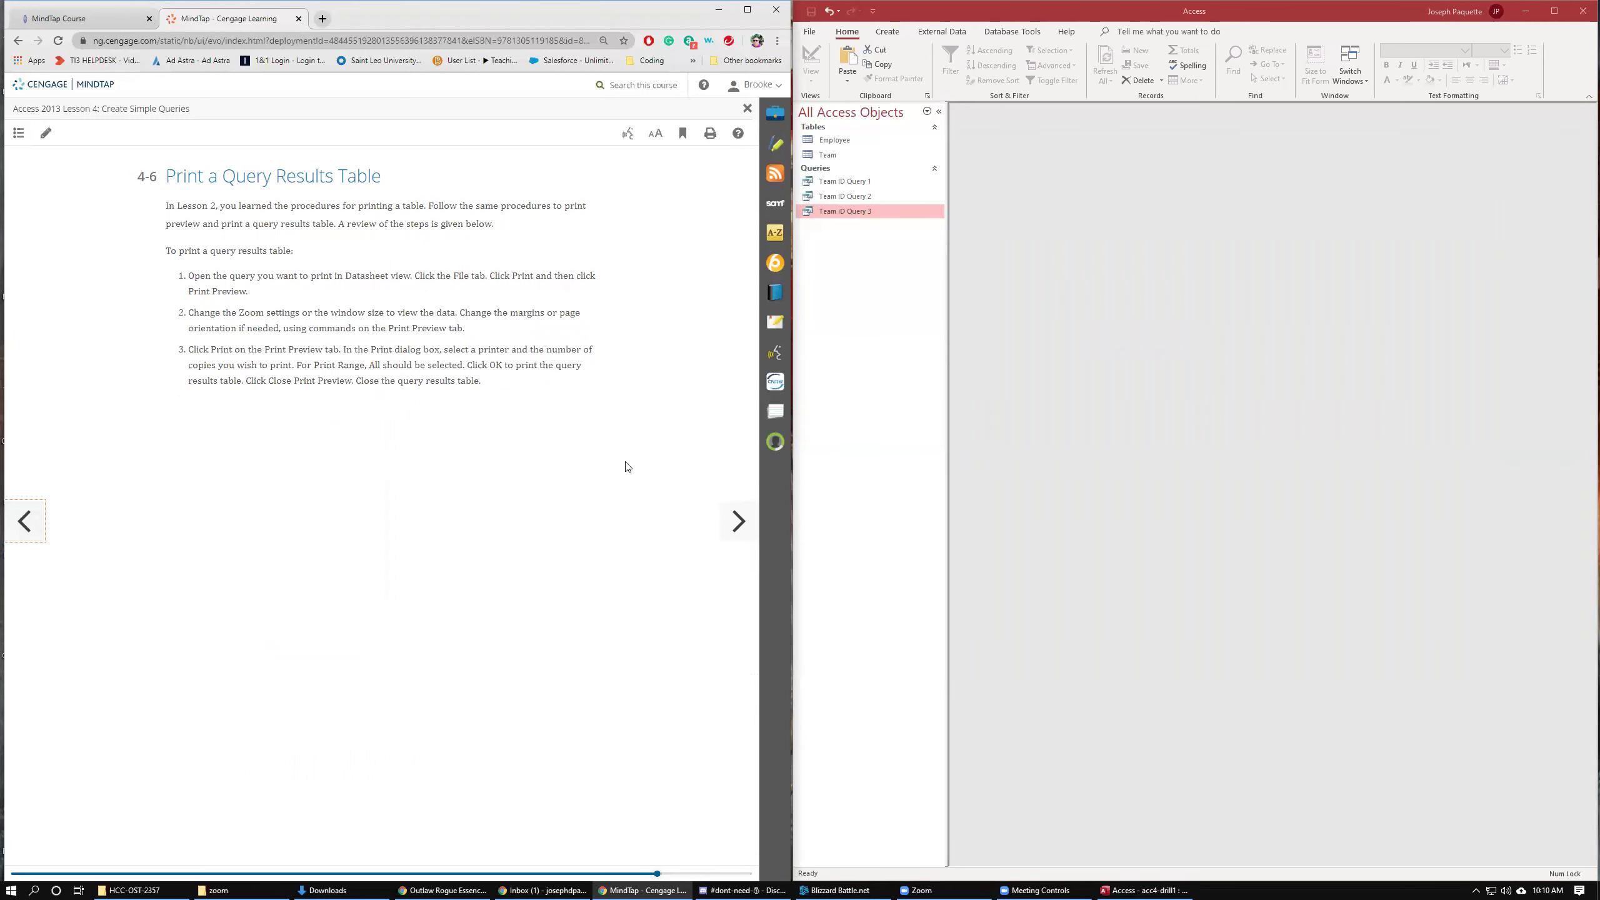
pyautogui.click(736, 522)
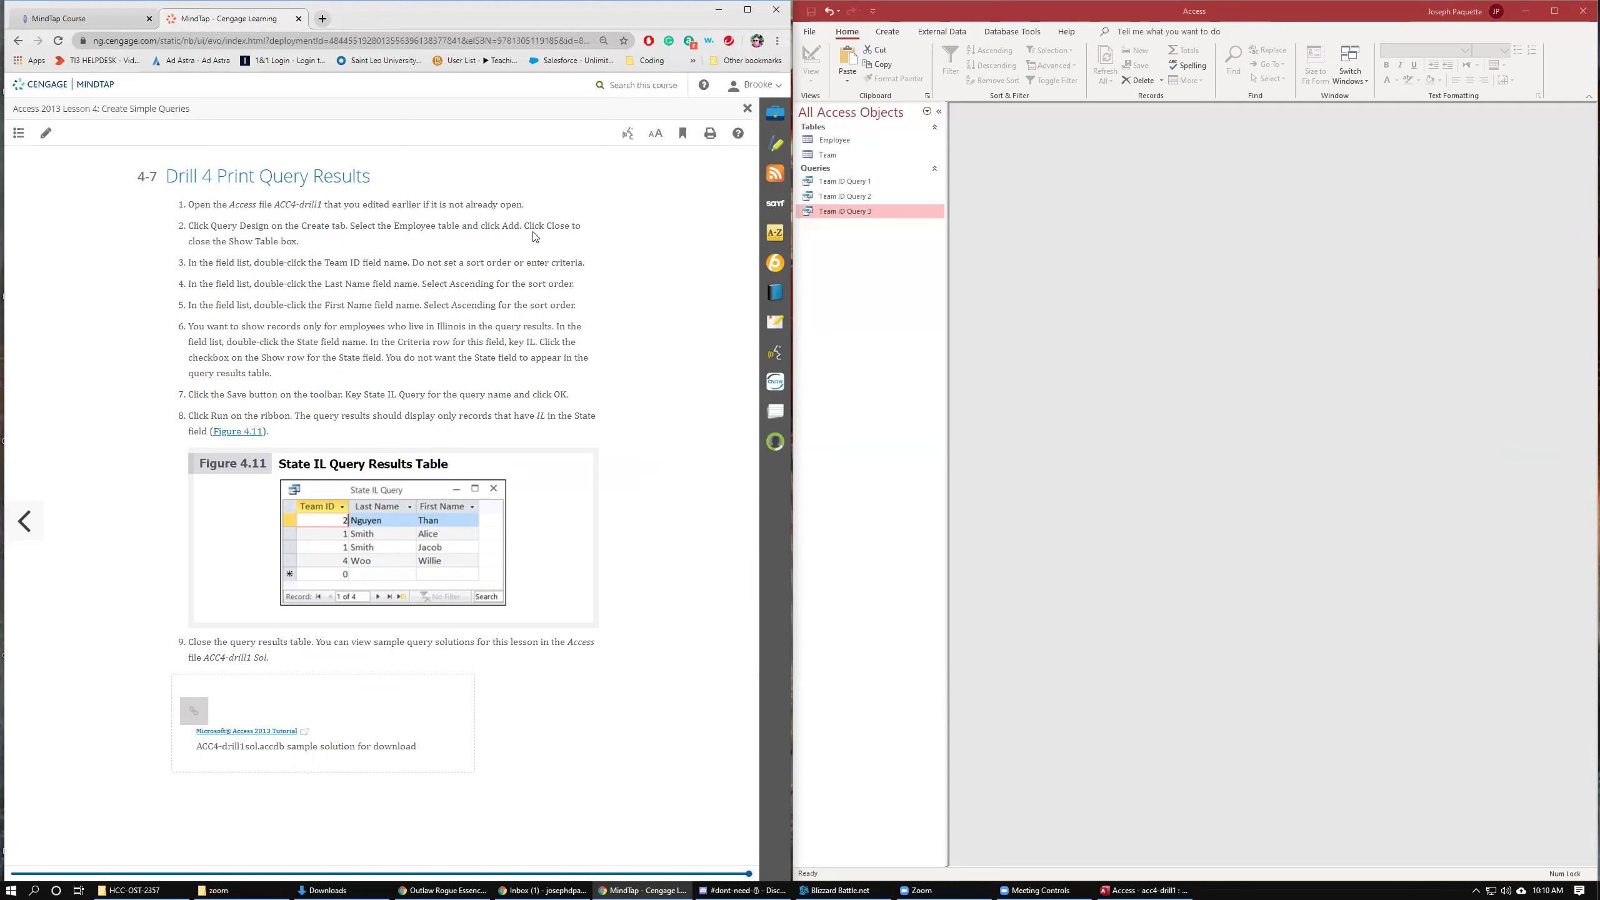
pyautogui.click(887, 30)
pyautogui.click(989, 65)
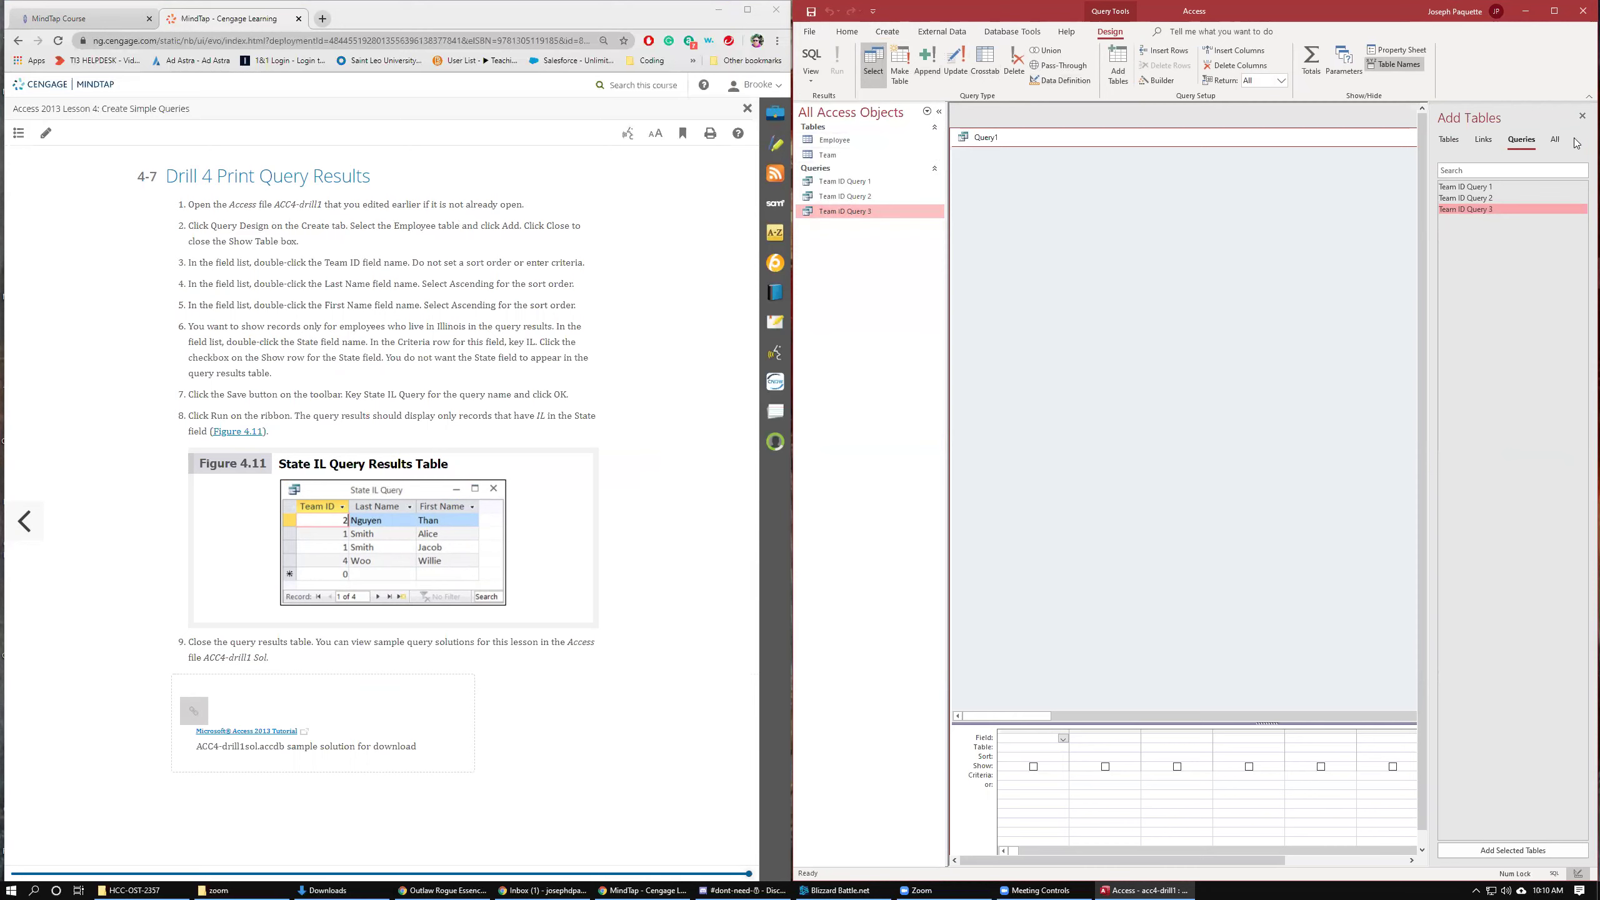
# Discard the empty query, start a new design query, and add Employee with Team ID first.
pyautogui.click(1582, 118)
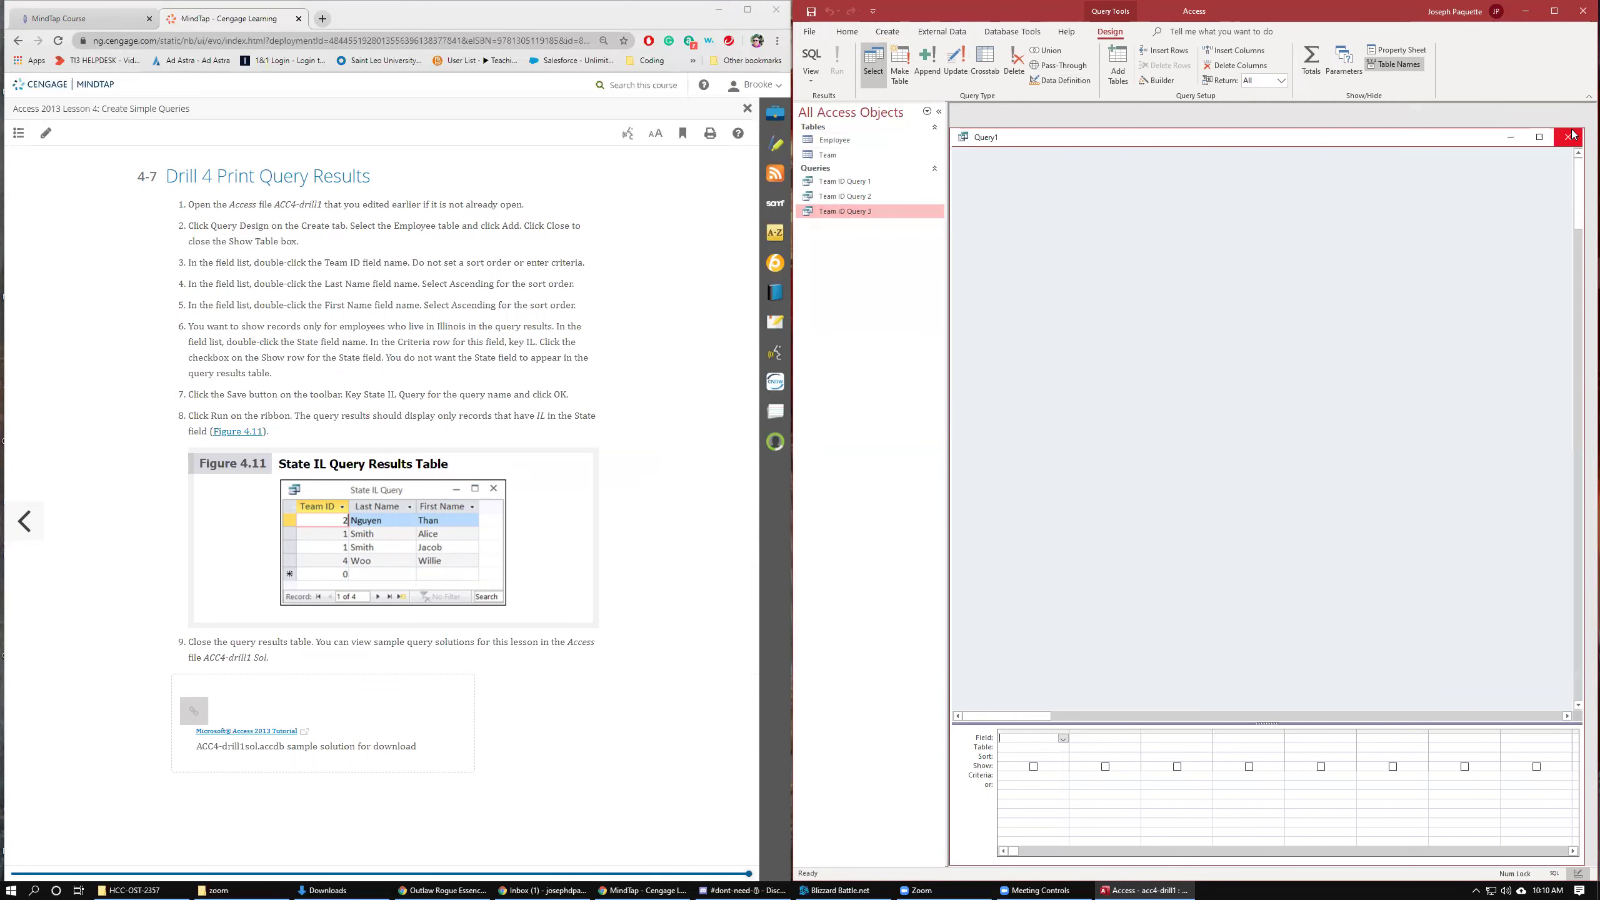
pyautogui.click(1570, 133)
pyautogui.click(835, 139)
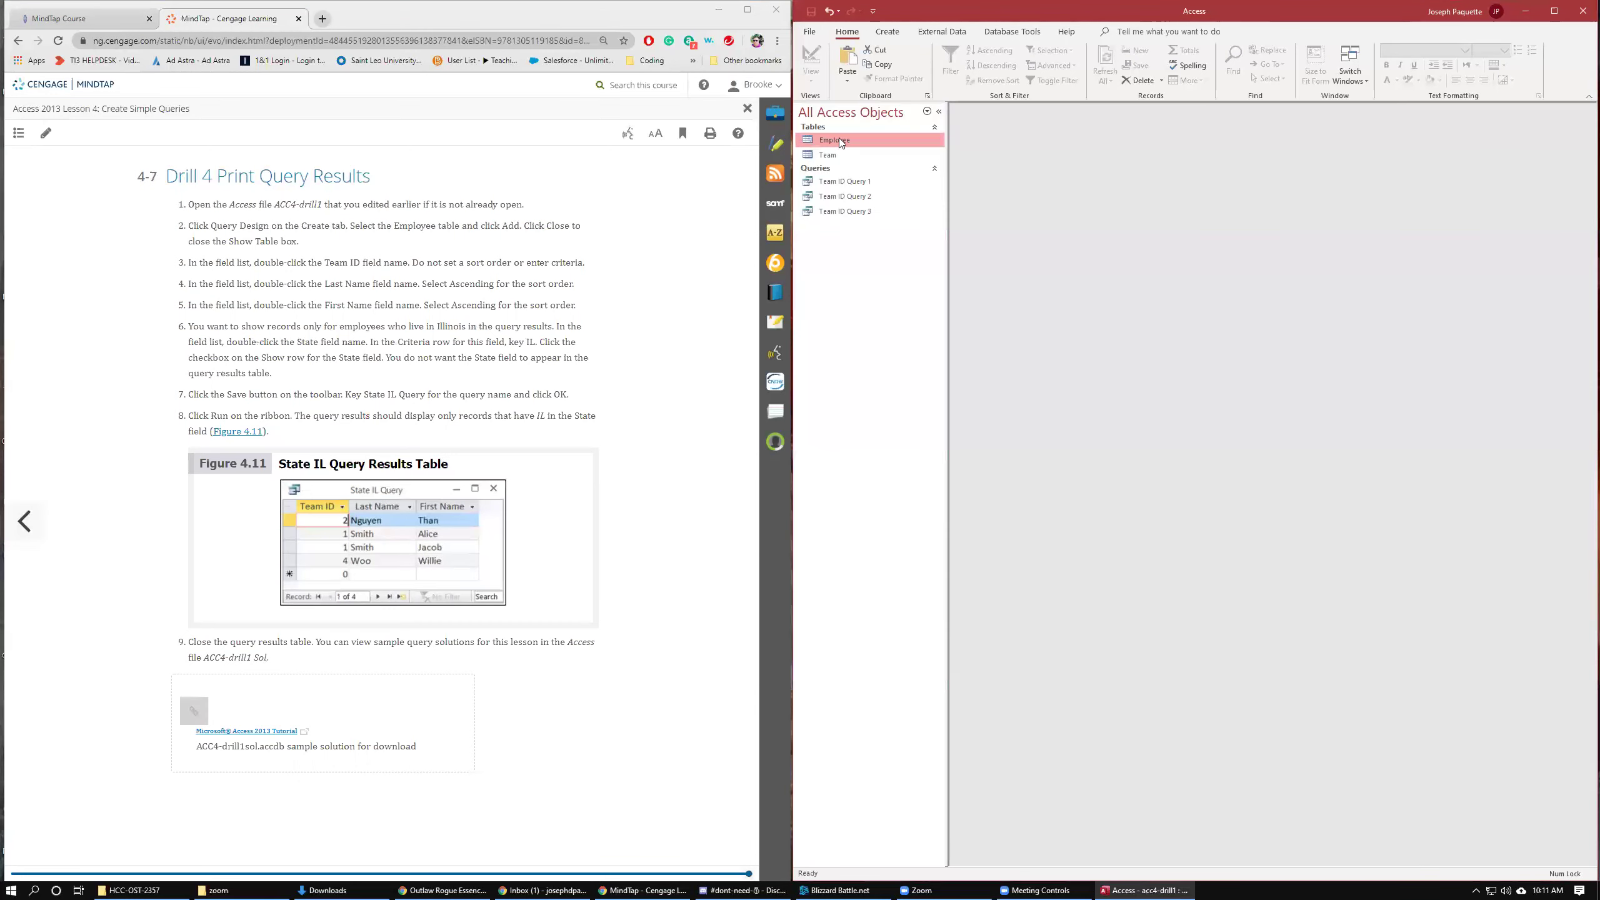
pyautogui.click(902, 35)
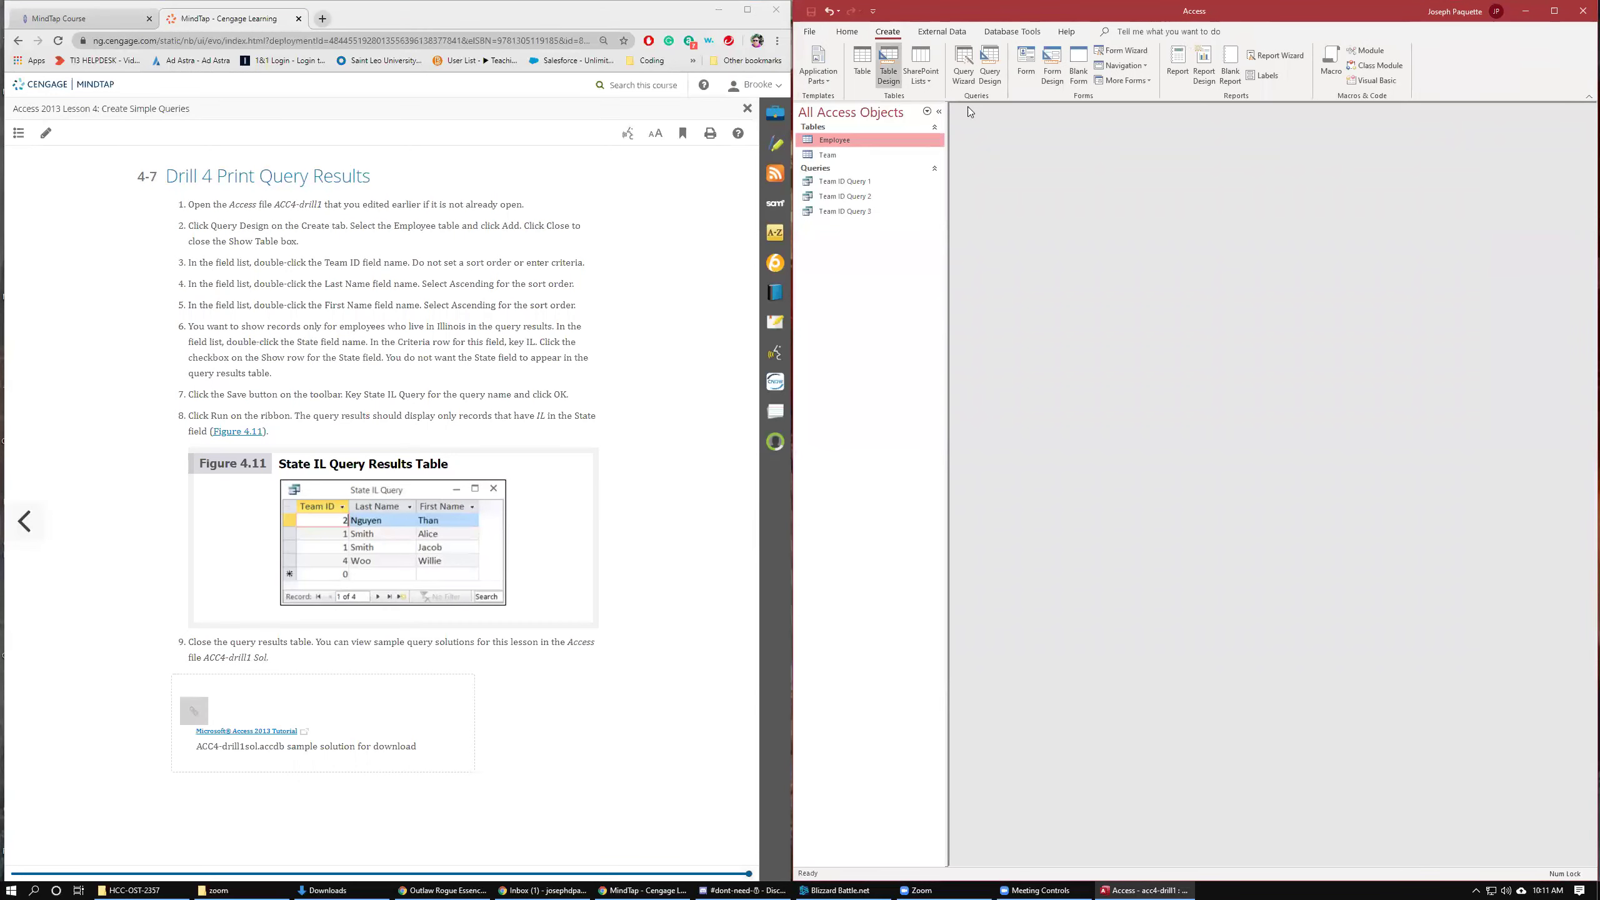
pyautogui.click(992, 61)
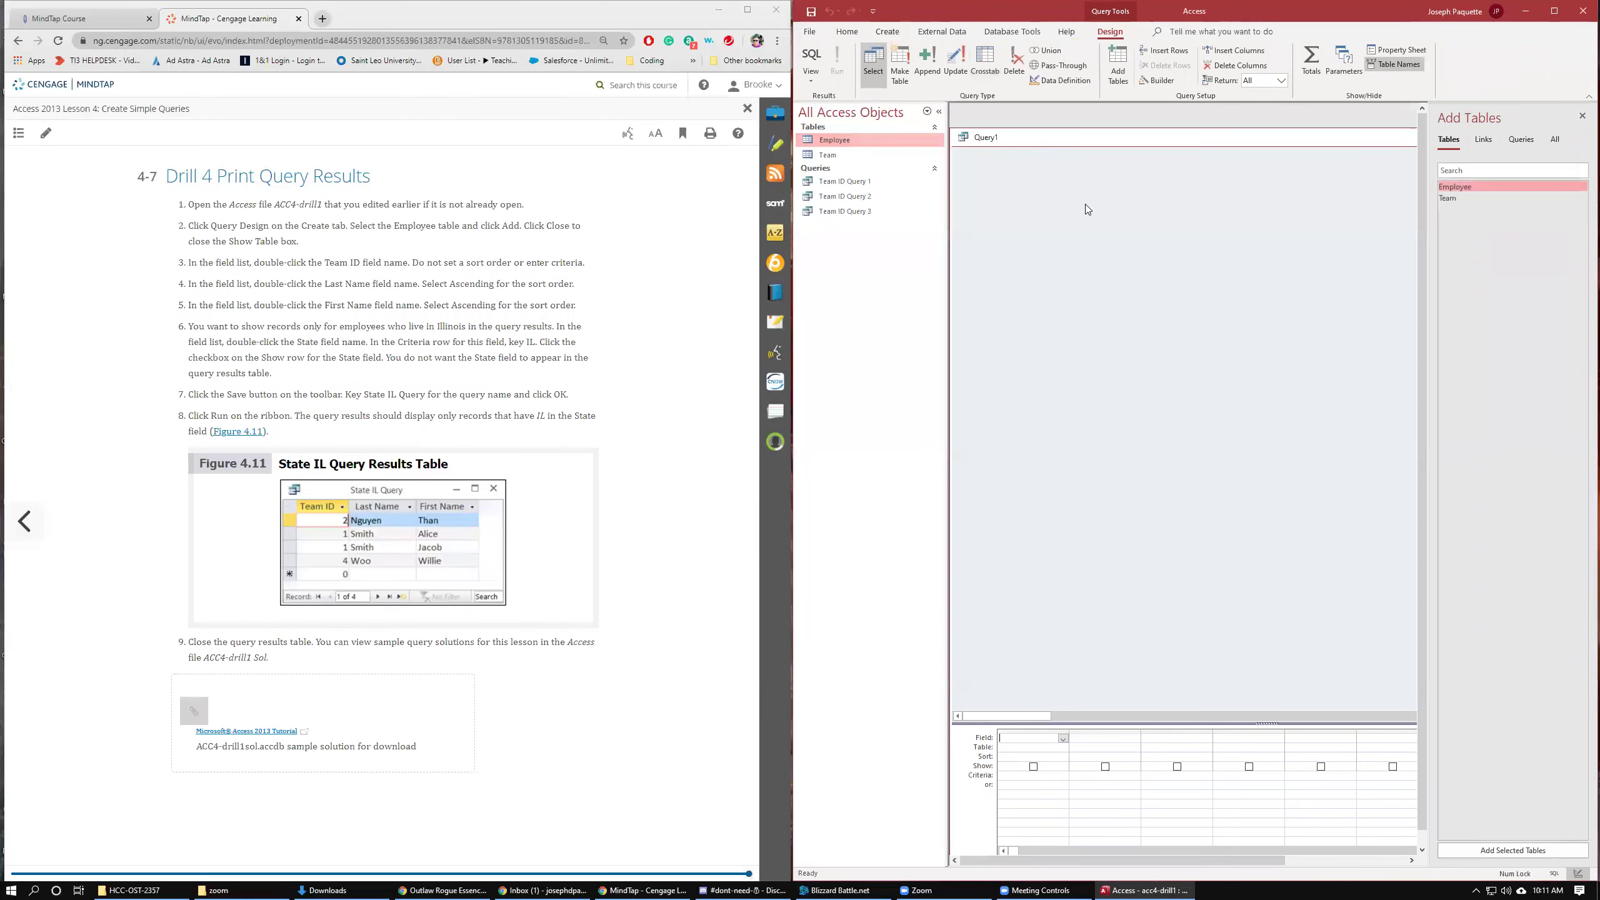
pyautogui.doubleClick(1459, 187)
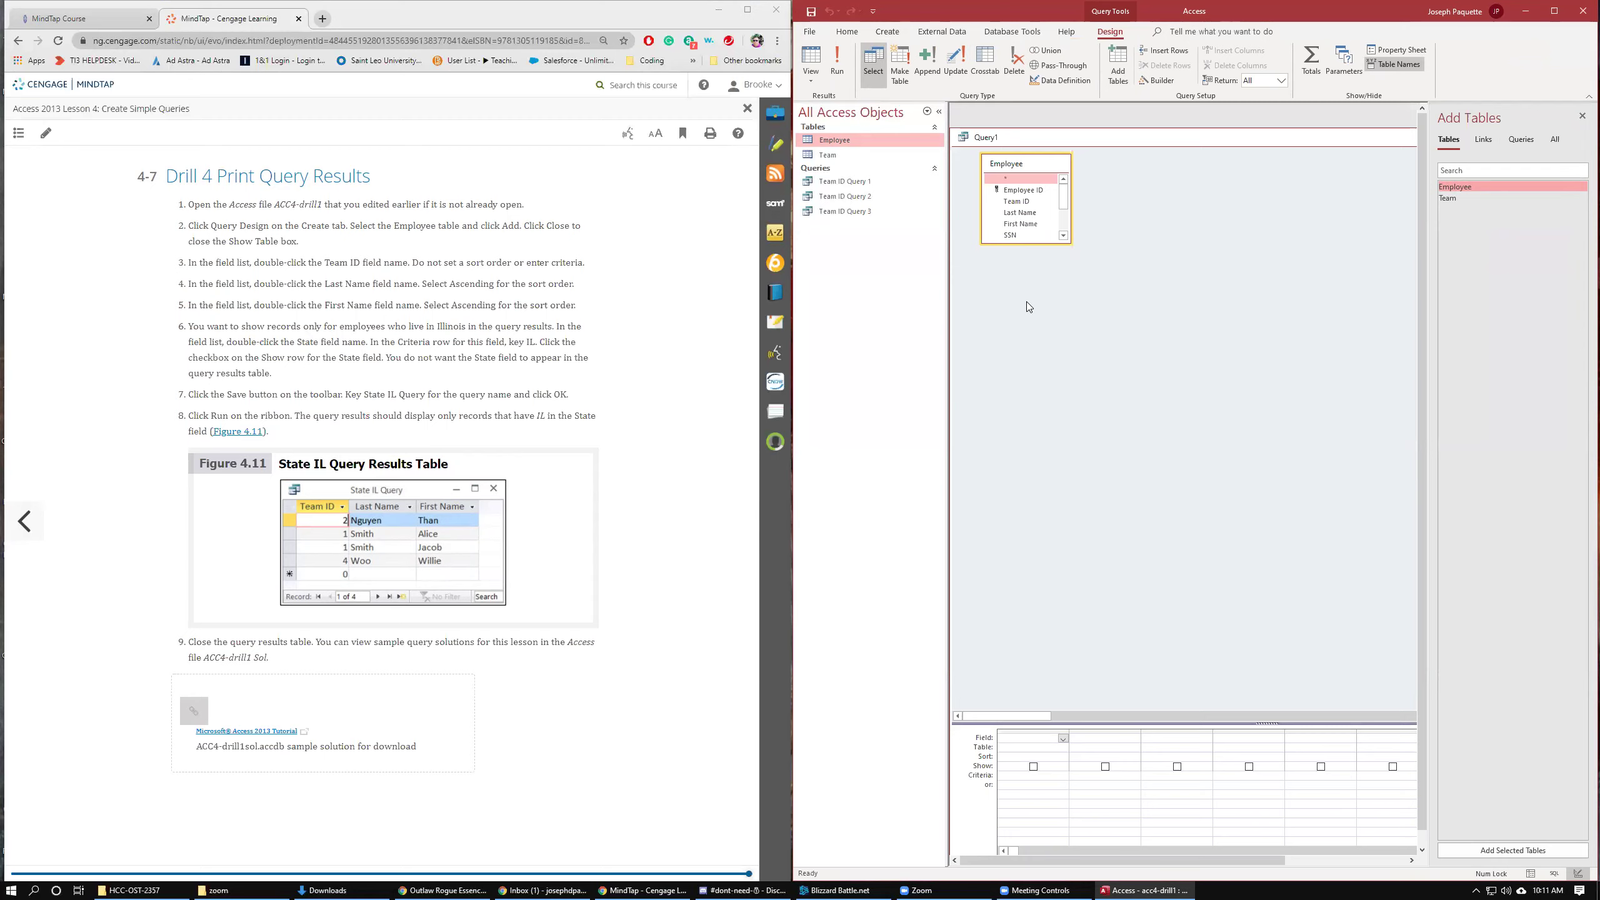
pyautogui.doubleClick(1014, 202)
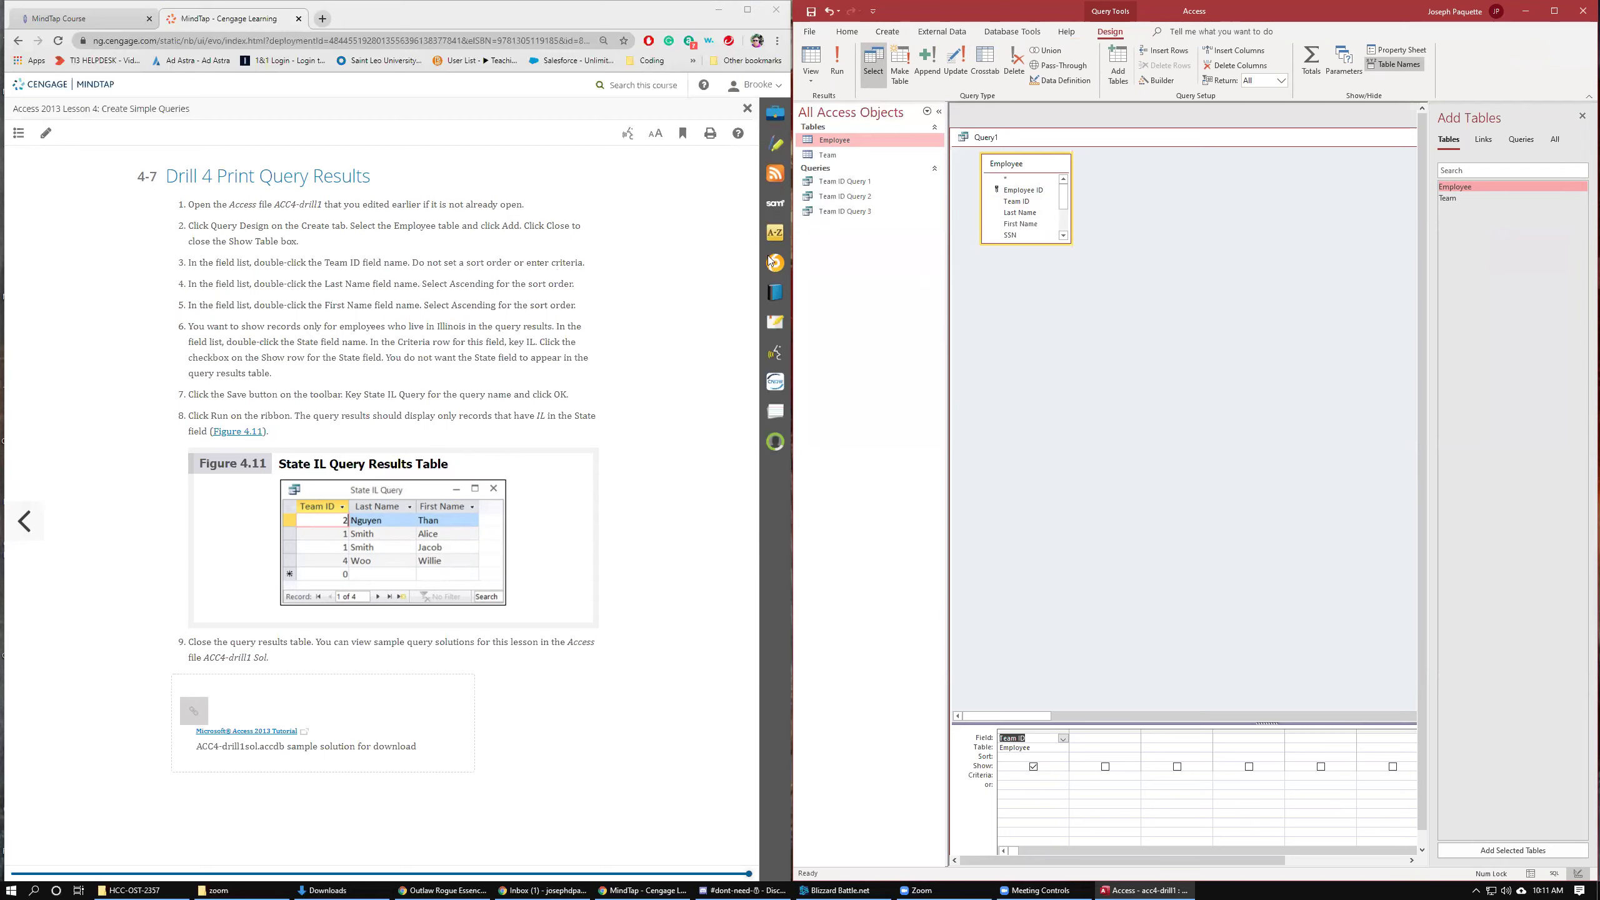
# Add Last Name and First Name to the grid, each sorted Ascending.
pyautogui.doubleClick(1013, 214)
pyautogui.click(1134, 757)
pyautogui.click(1123, 767)
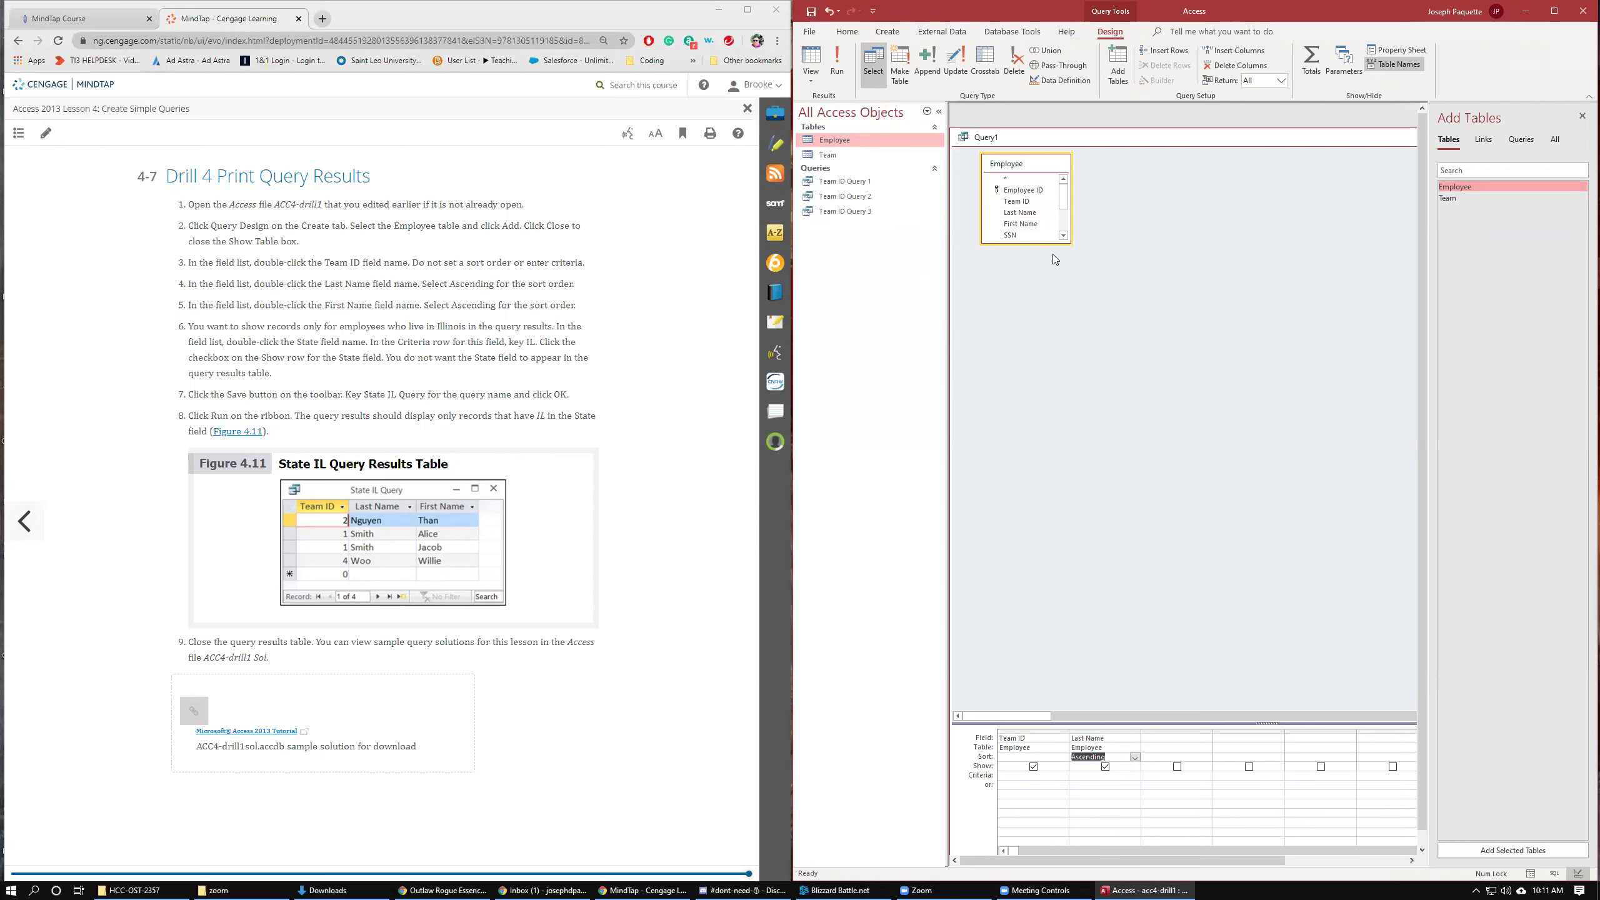
pyautogui.doubleClick(1020, 224)
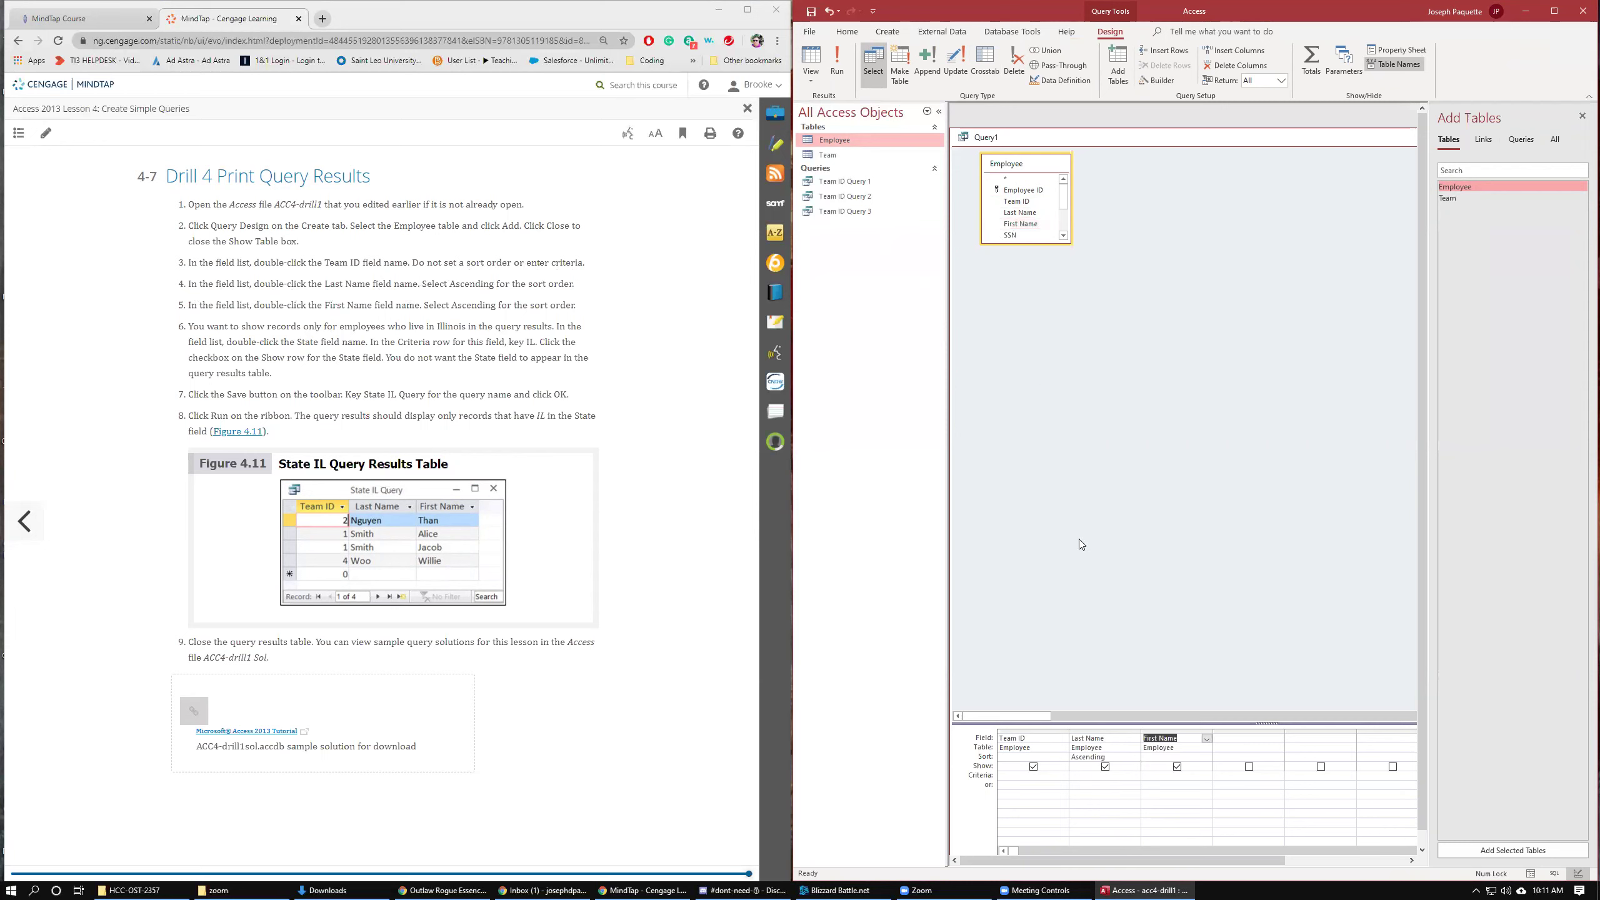
pyautogui.click(1205, 757)
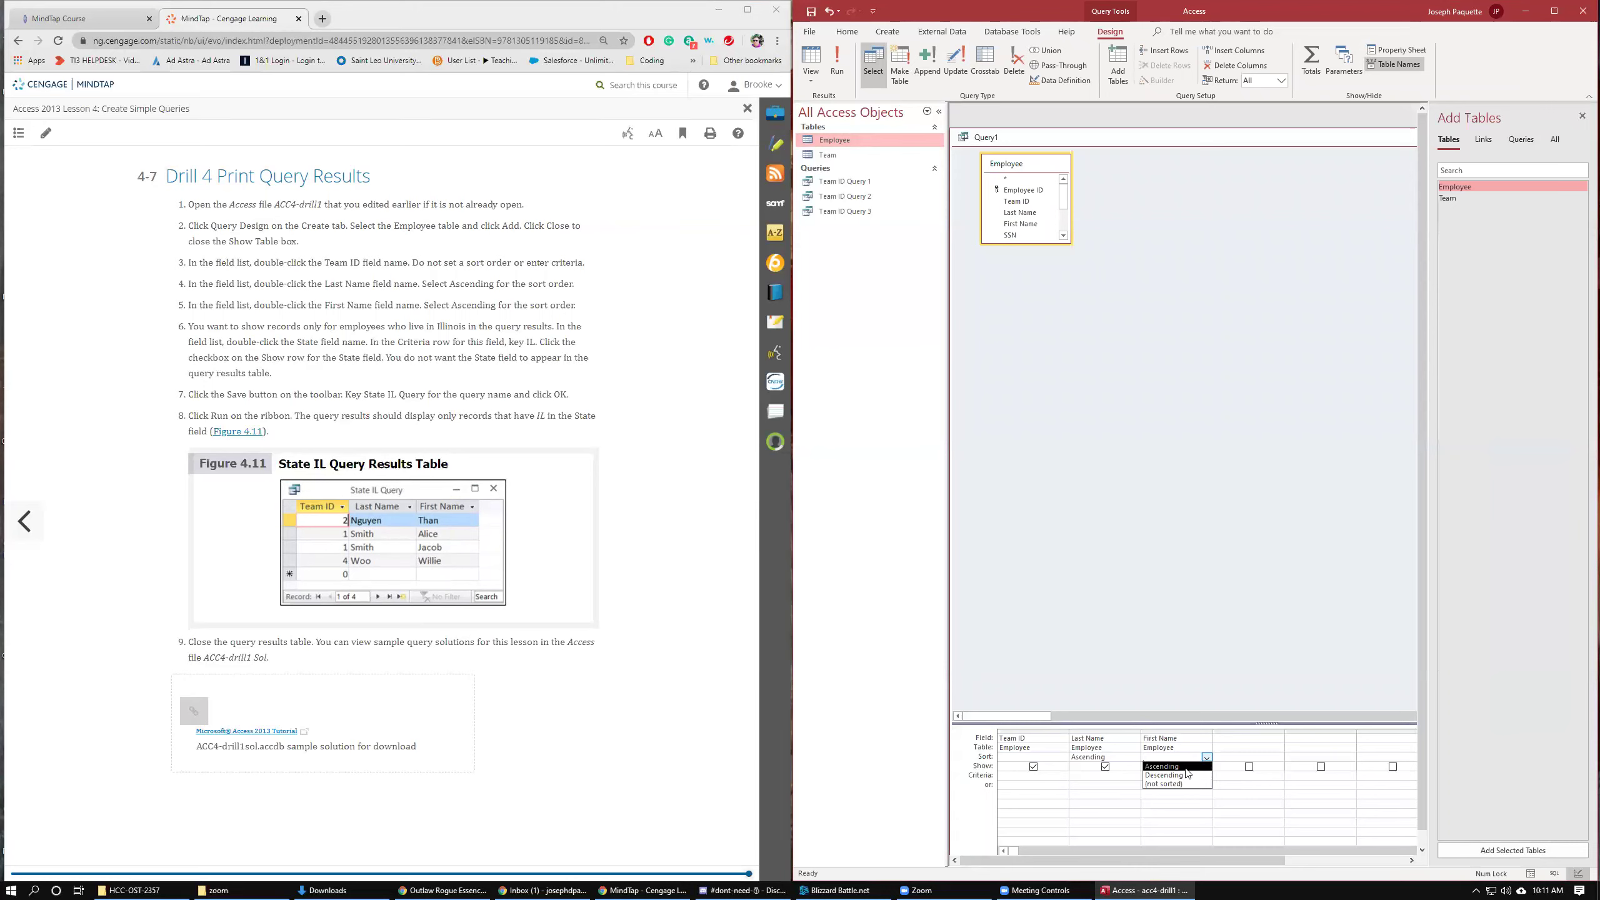
pyautogui.click(1163, 766)
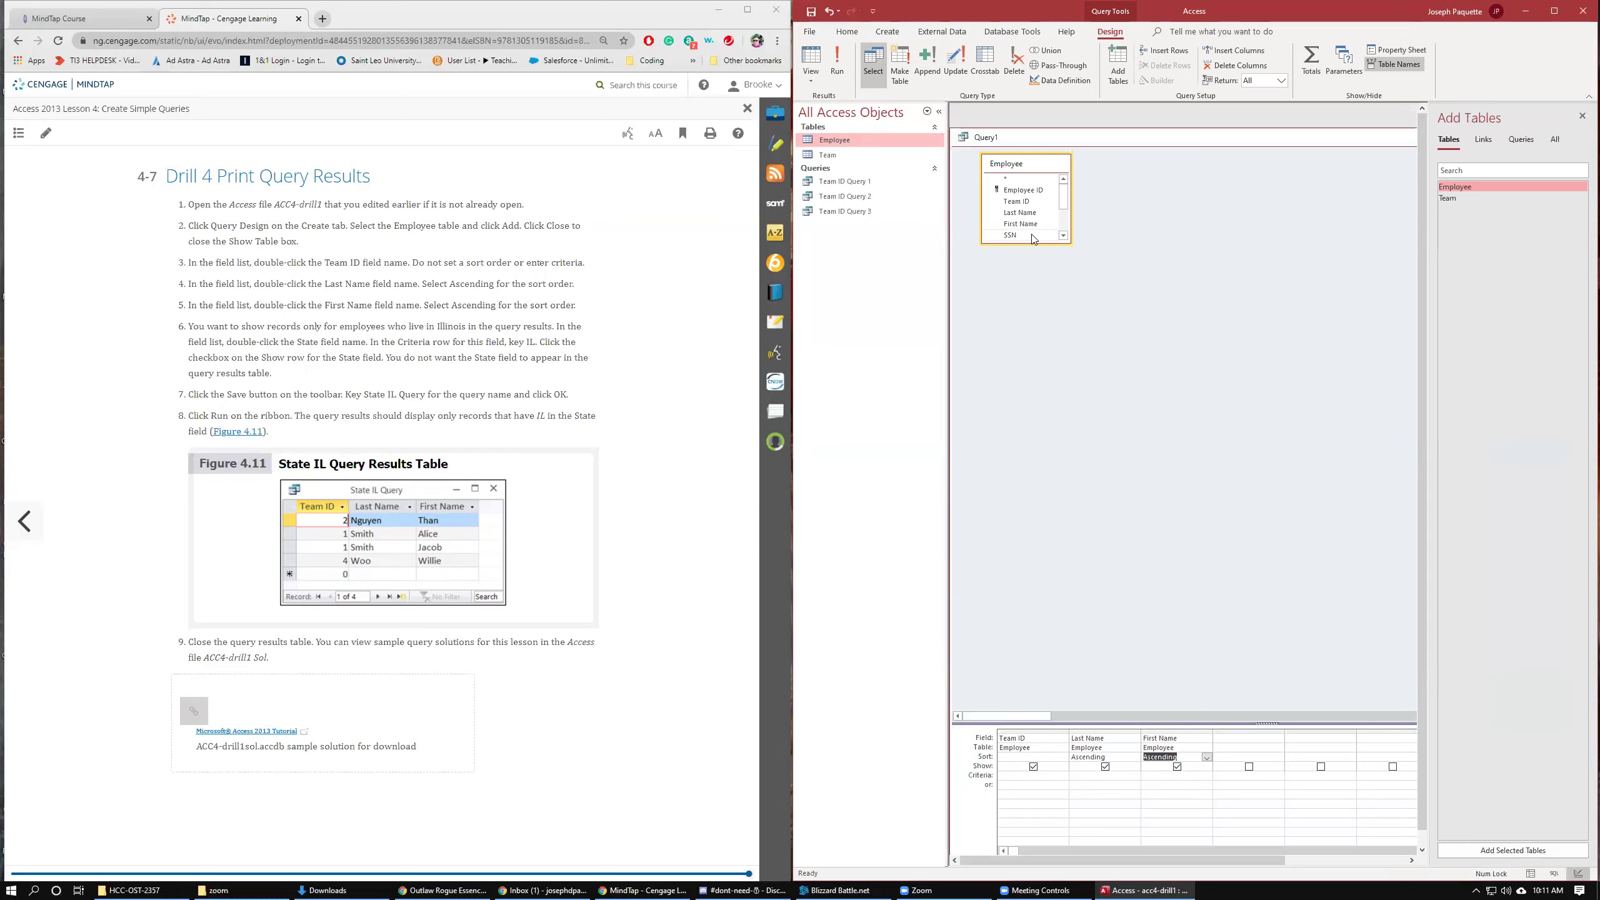
# Add the State field with criterion IL.
pyautogui.scroll(-1, 1019, 236)
pyautogui.scroll(-1, 1019, 236)
pyautogui.doubleClick(1024, 213)
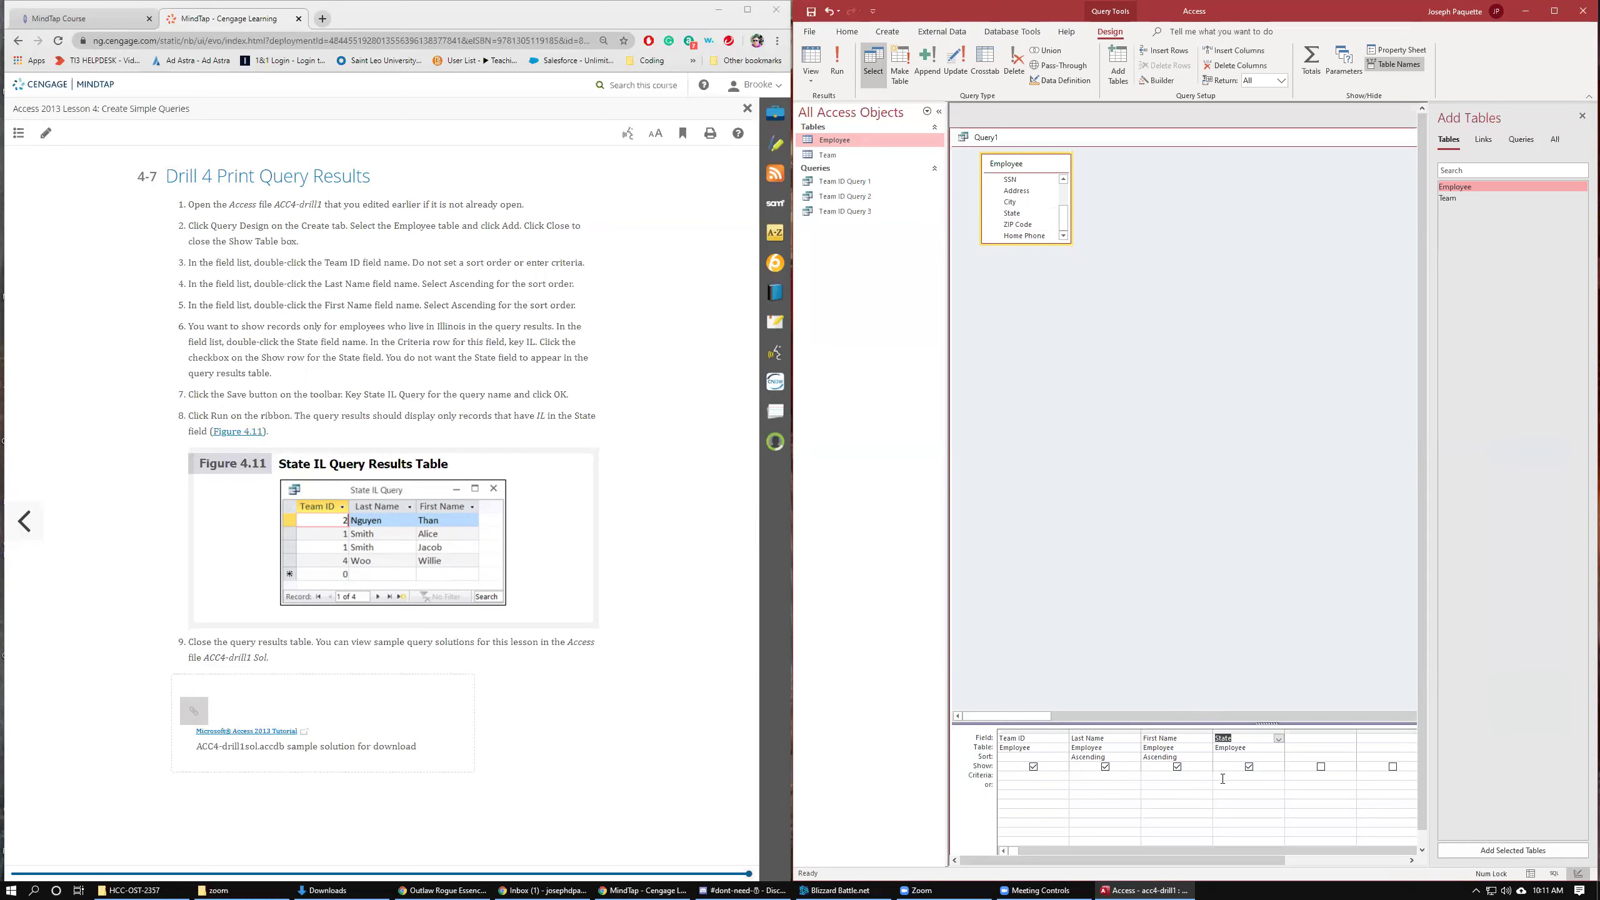
pyautogui.click(1223, 778)
pyautogui.write('IL')
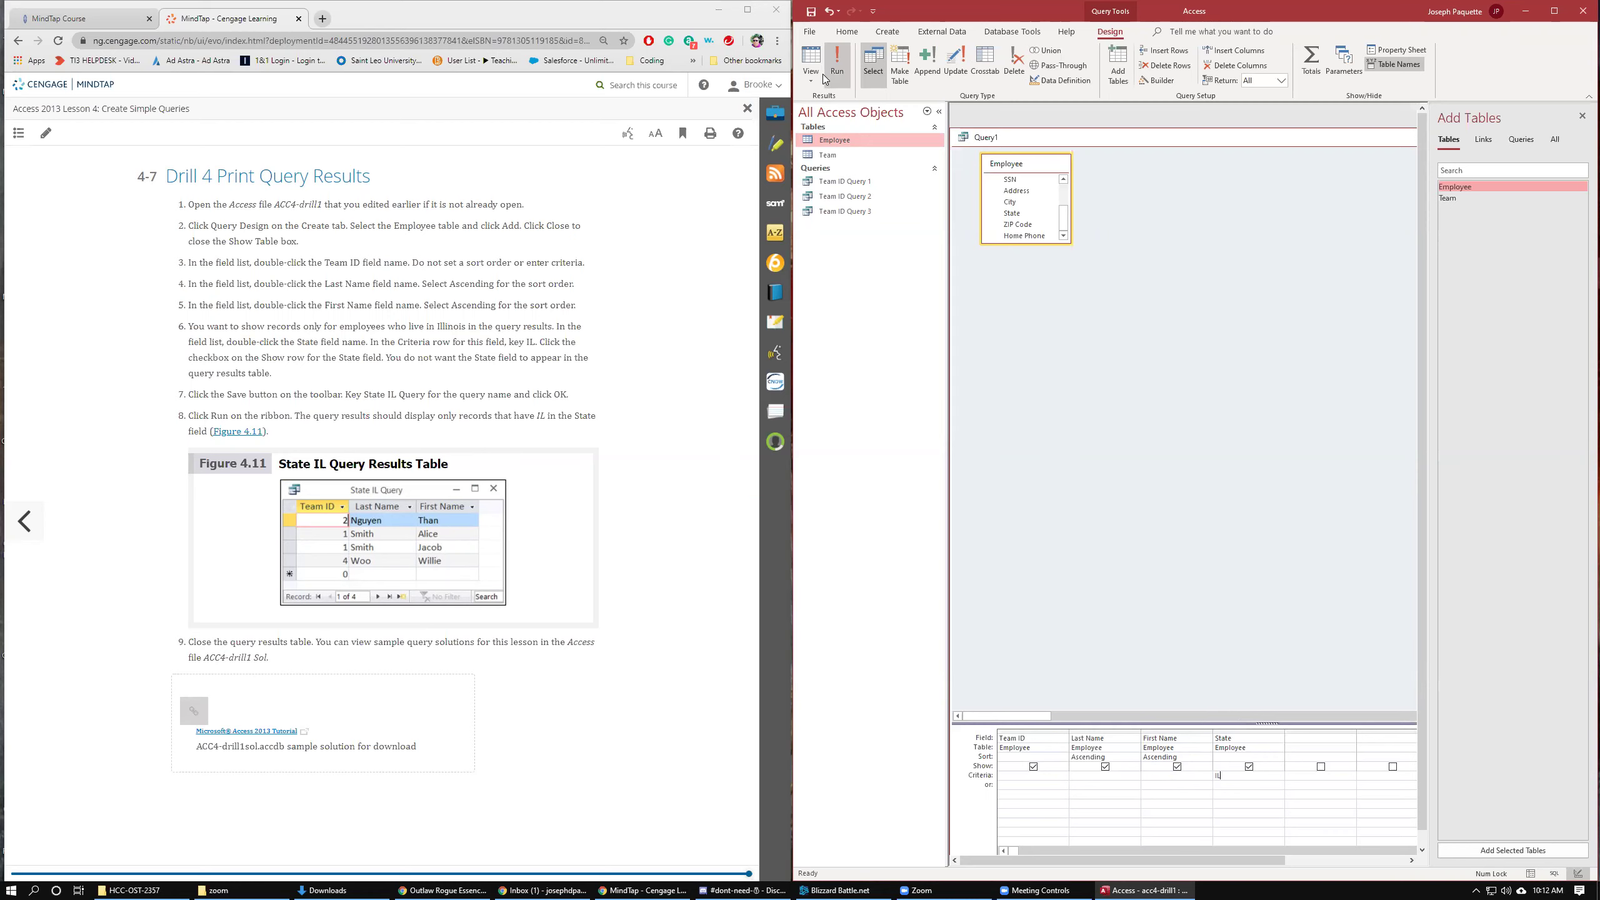
# Save the query as State IL Query and run it to list four Illinois employees.
pyautogui.click(812, 16)
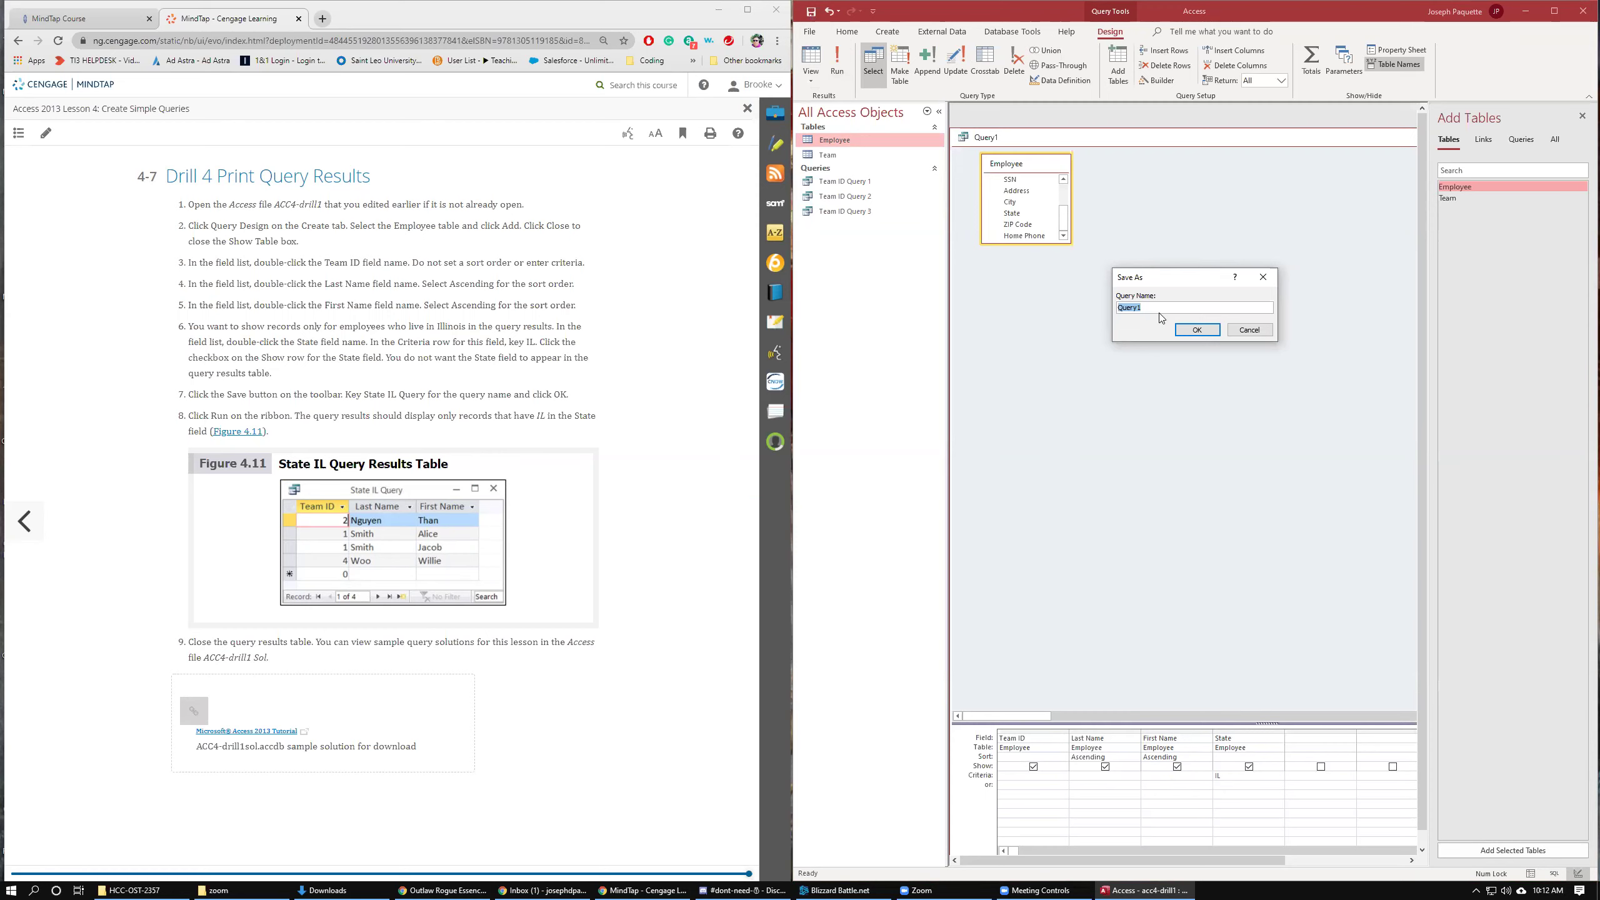
pyautogui.write('State IL')
pyautogui.click(1196, 330)
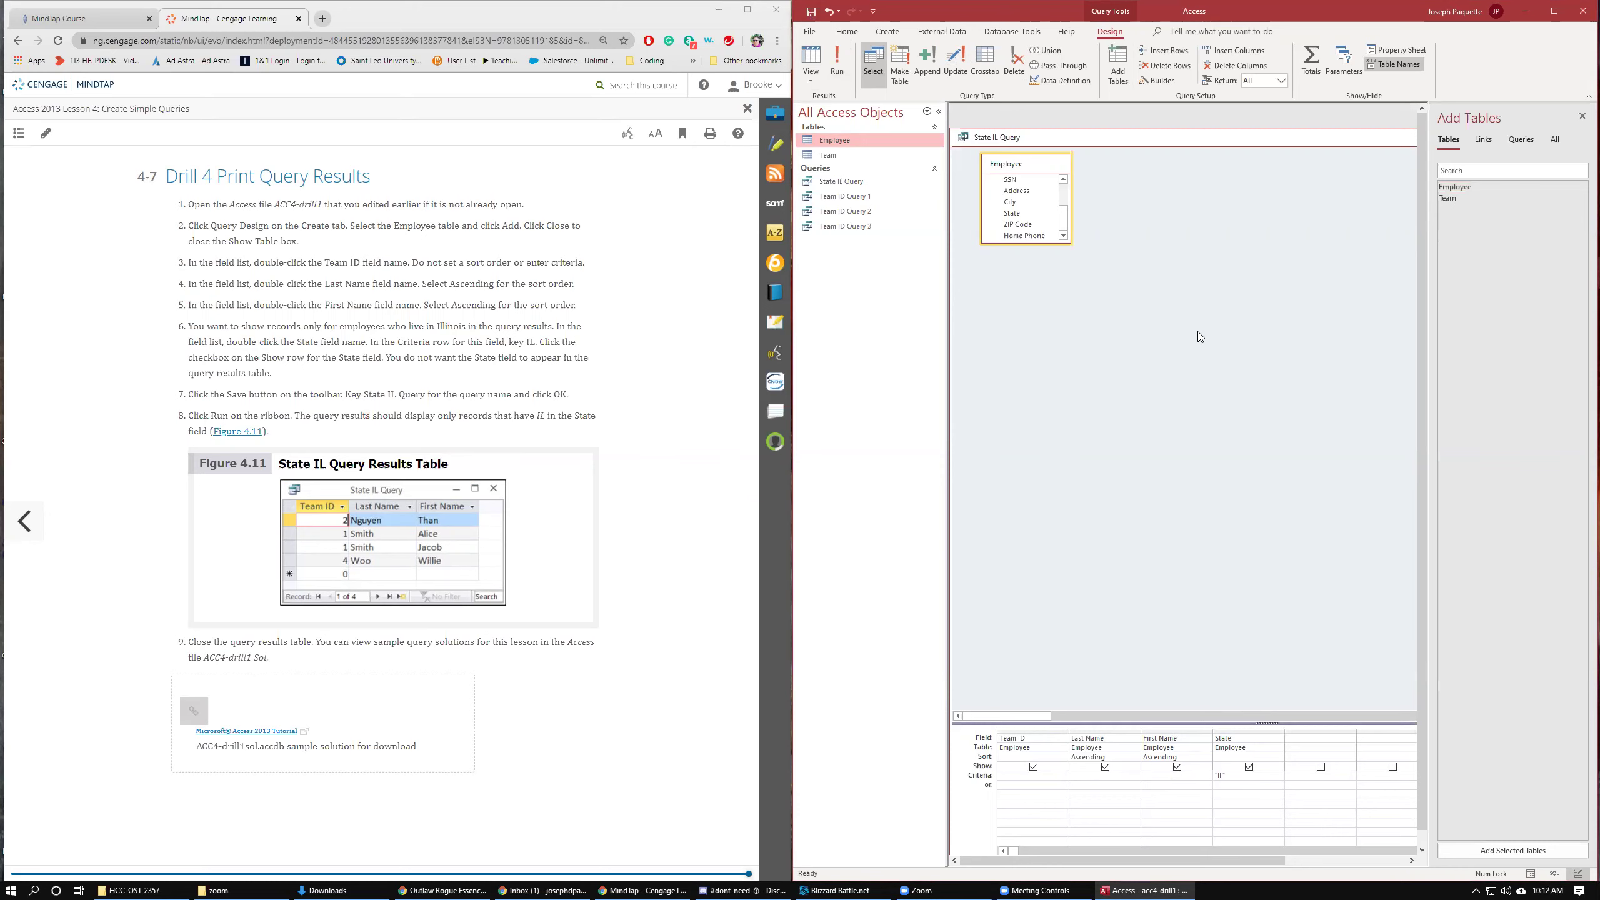
pyautogui.click(843, 66)
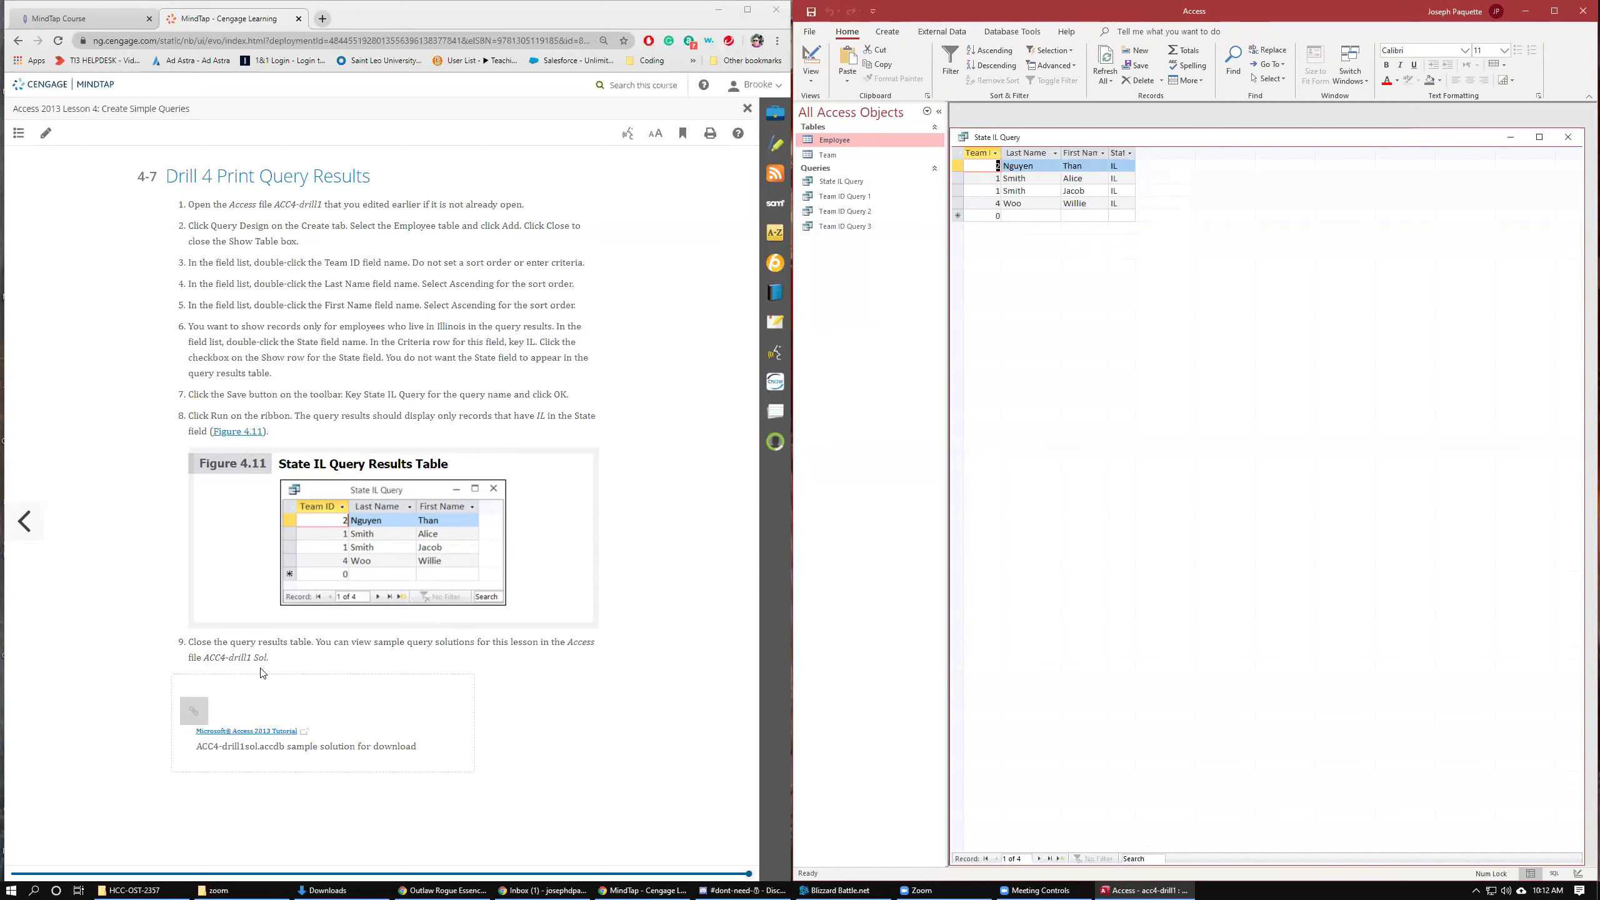
# Preview State IL Query's results for printing at 100% zoom, then close the preview.
pyautogui.click(810, 31)
pyautogui.click(829, 226)
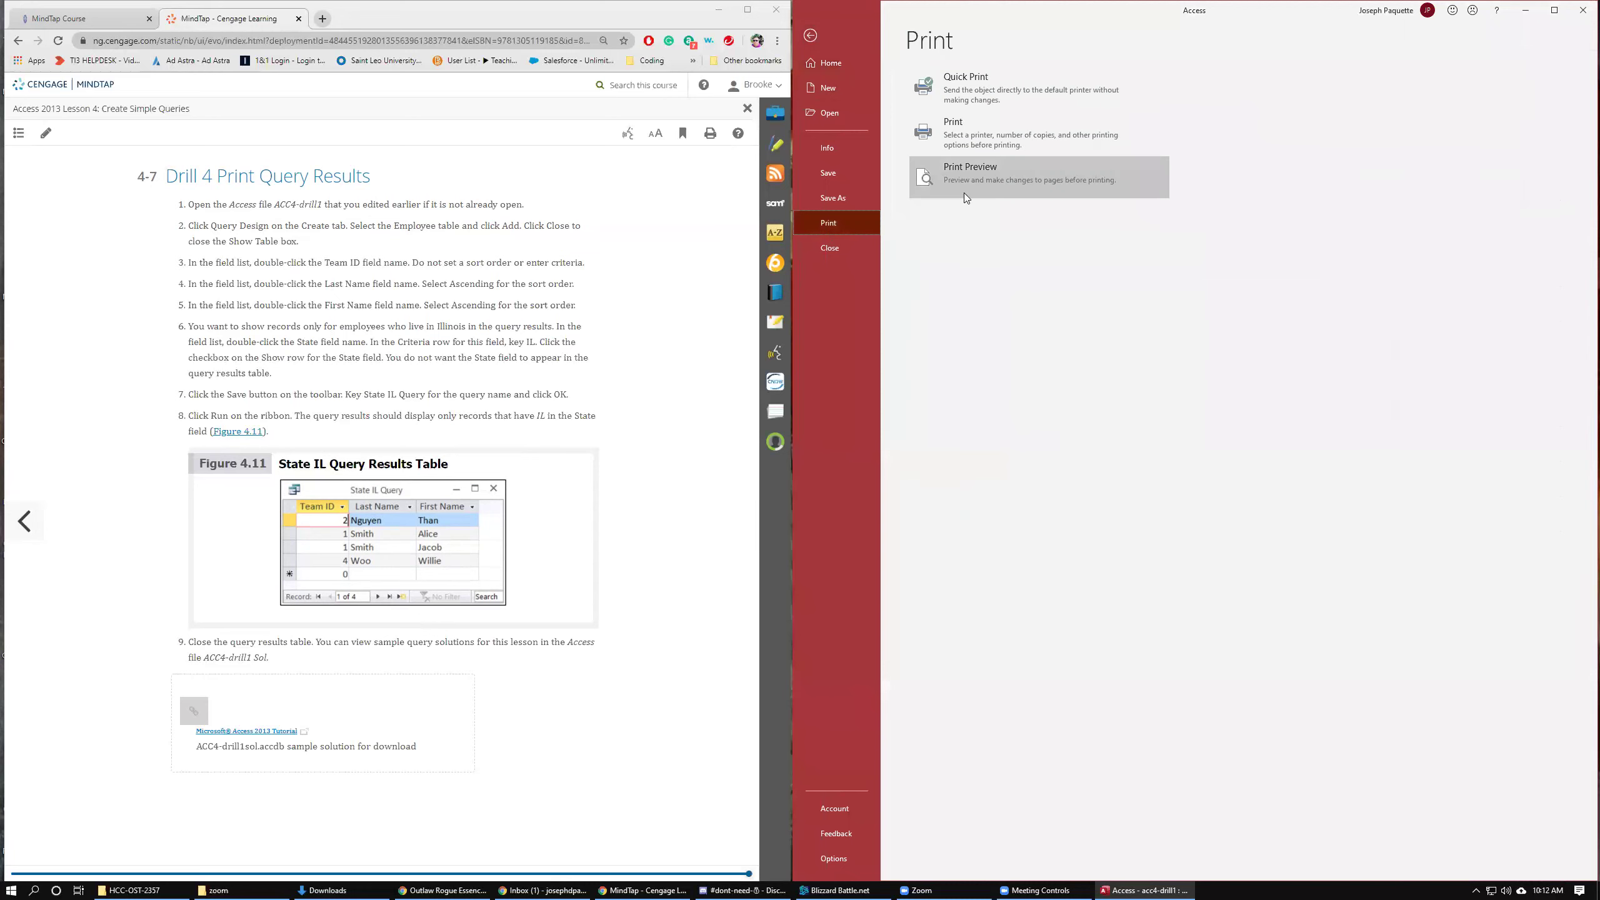
pyautogui.click(964, 190)
pyautogui.click(1116, 63)
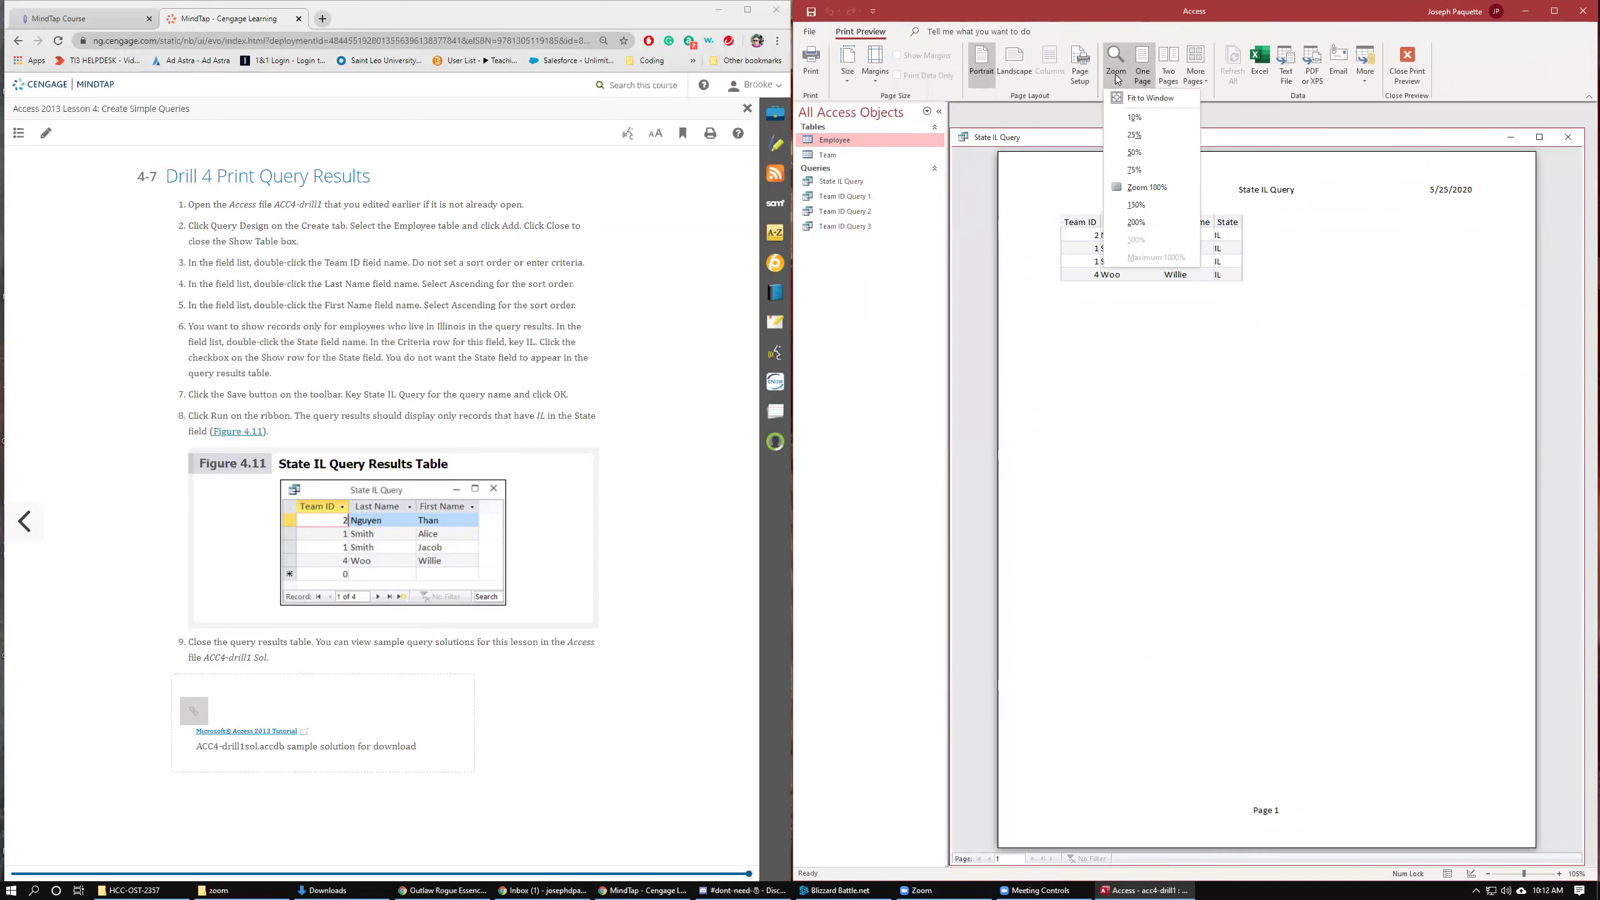
pyautogui.click(1145, 197)
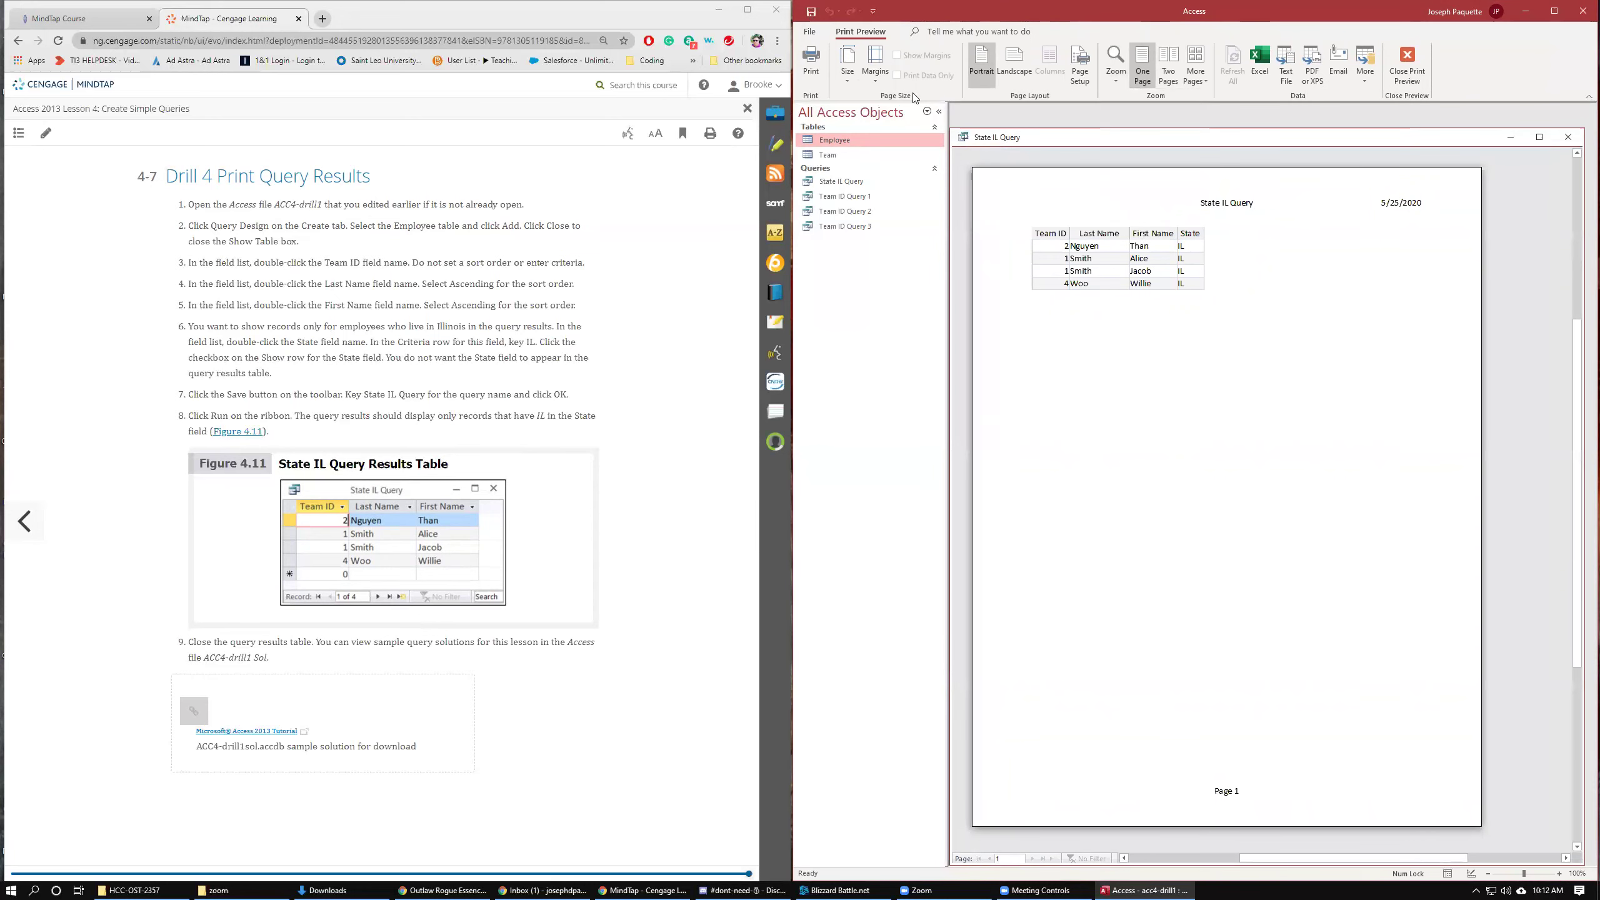
pyautogui.click(1569, 137)
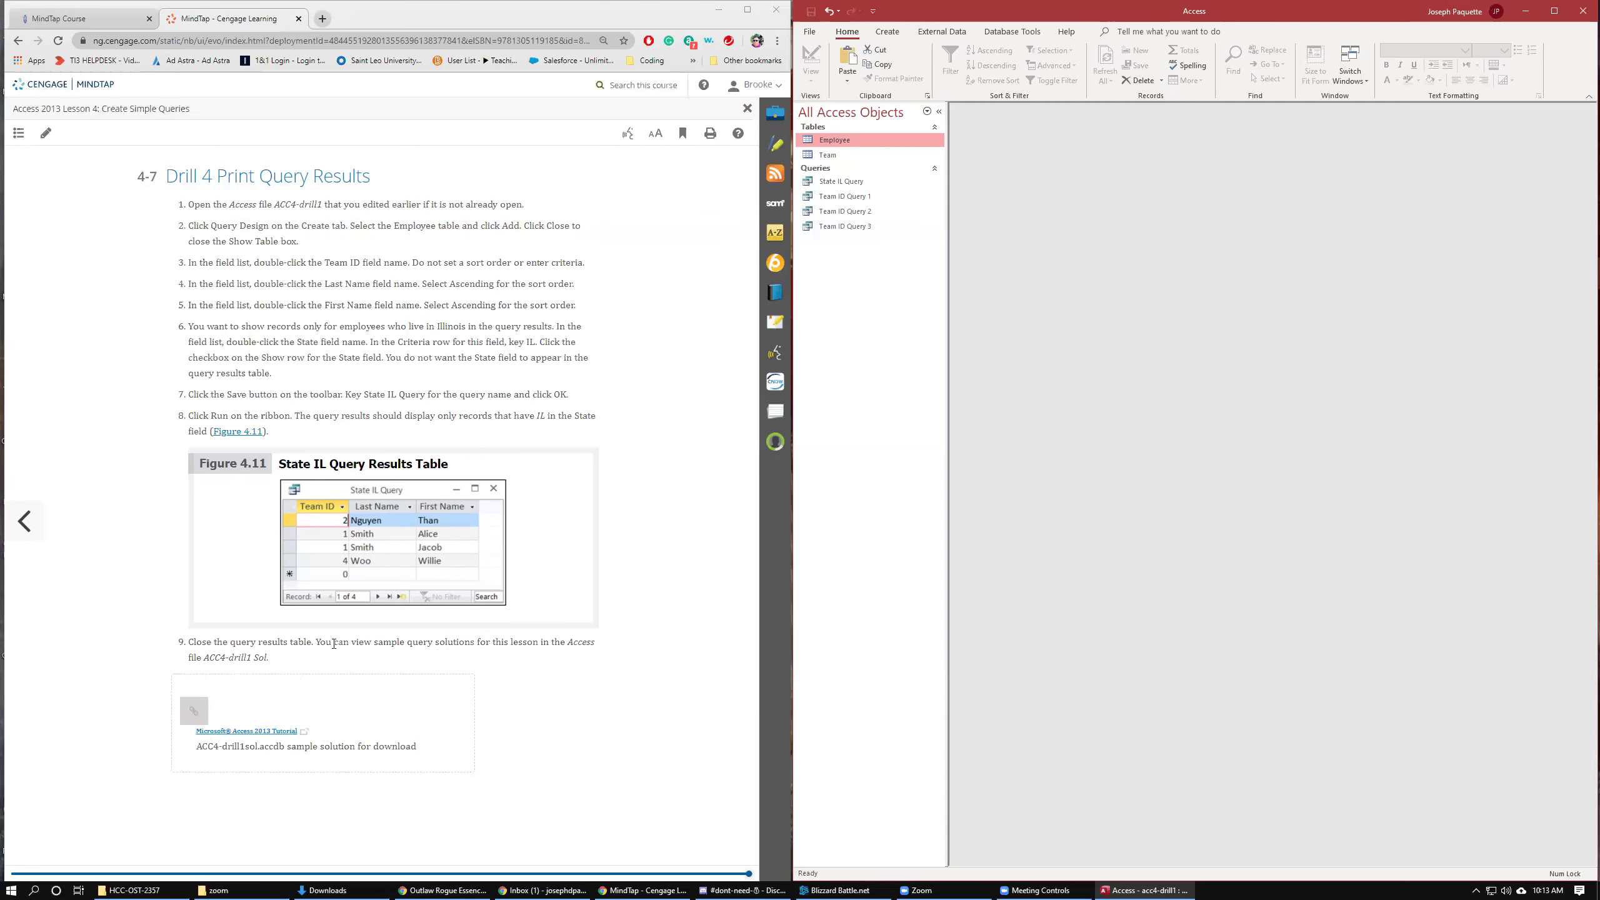
# Close the acc4-drill1 database from the File backstage view.
pyautogui.click(810, 31)
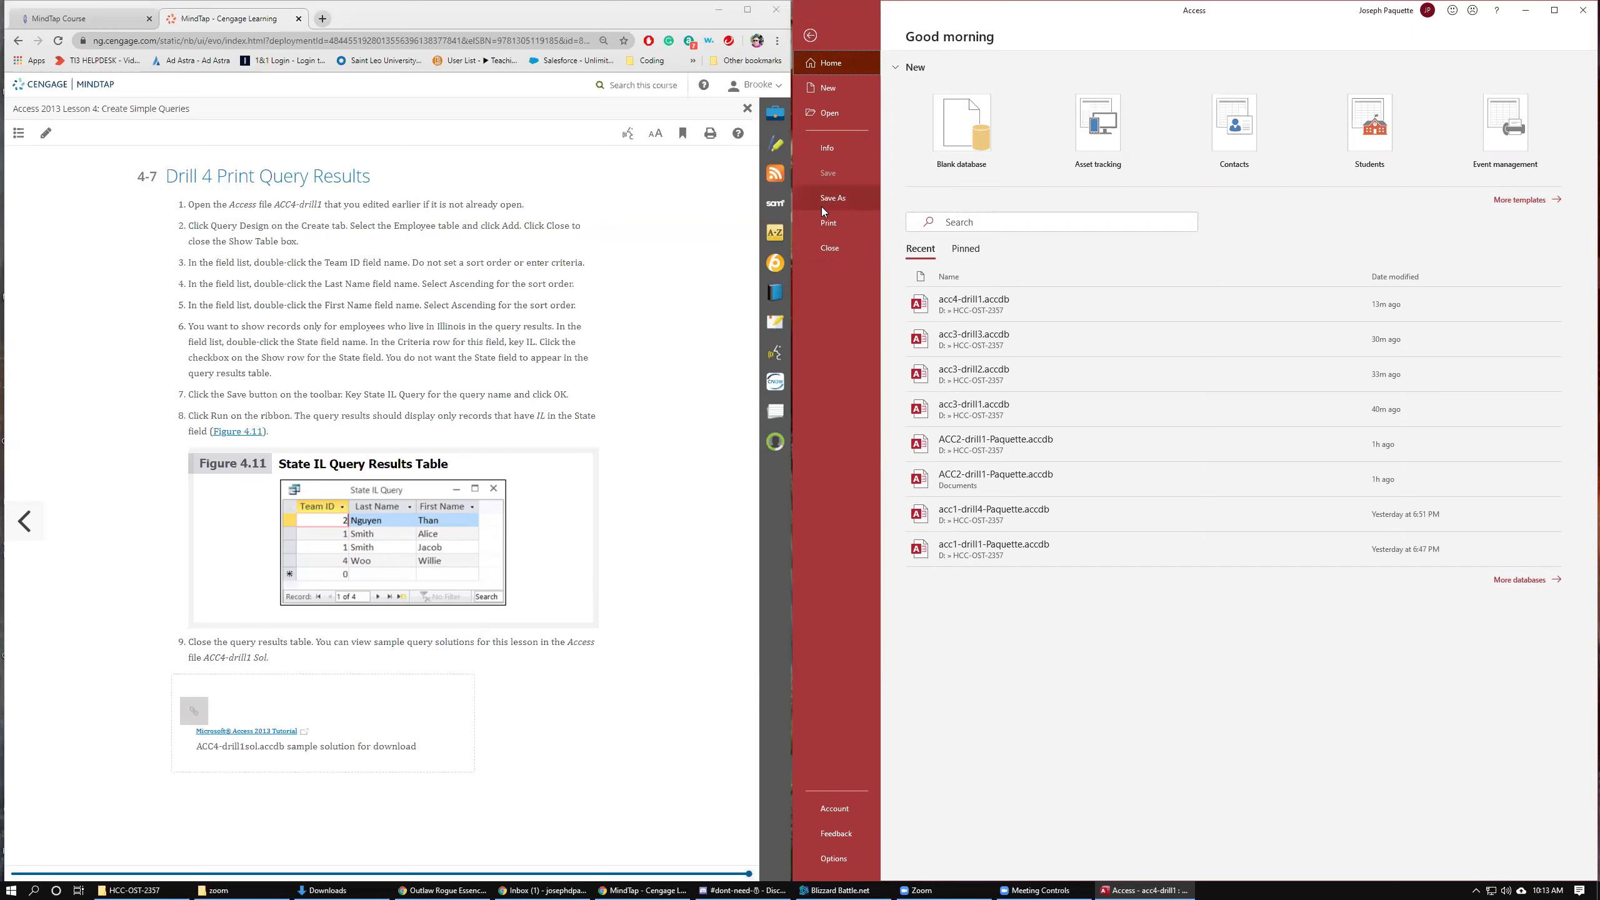
pyautogui.click(816, 246)
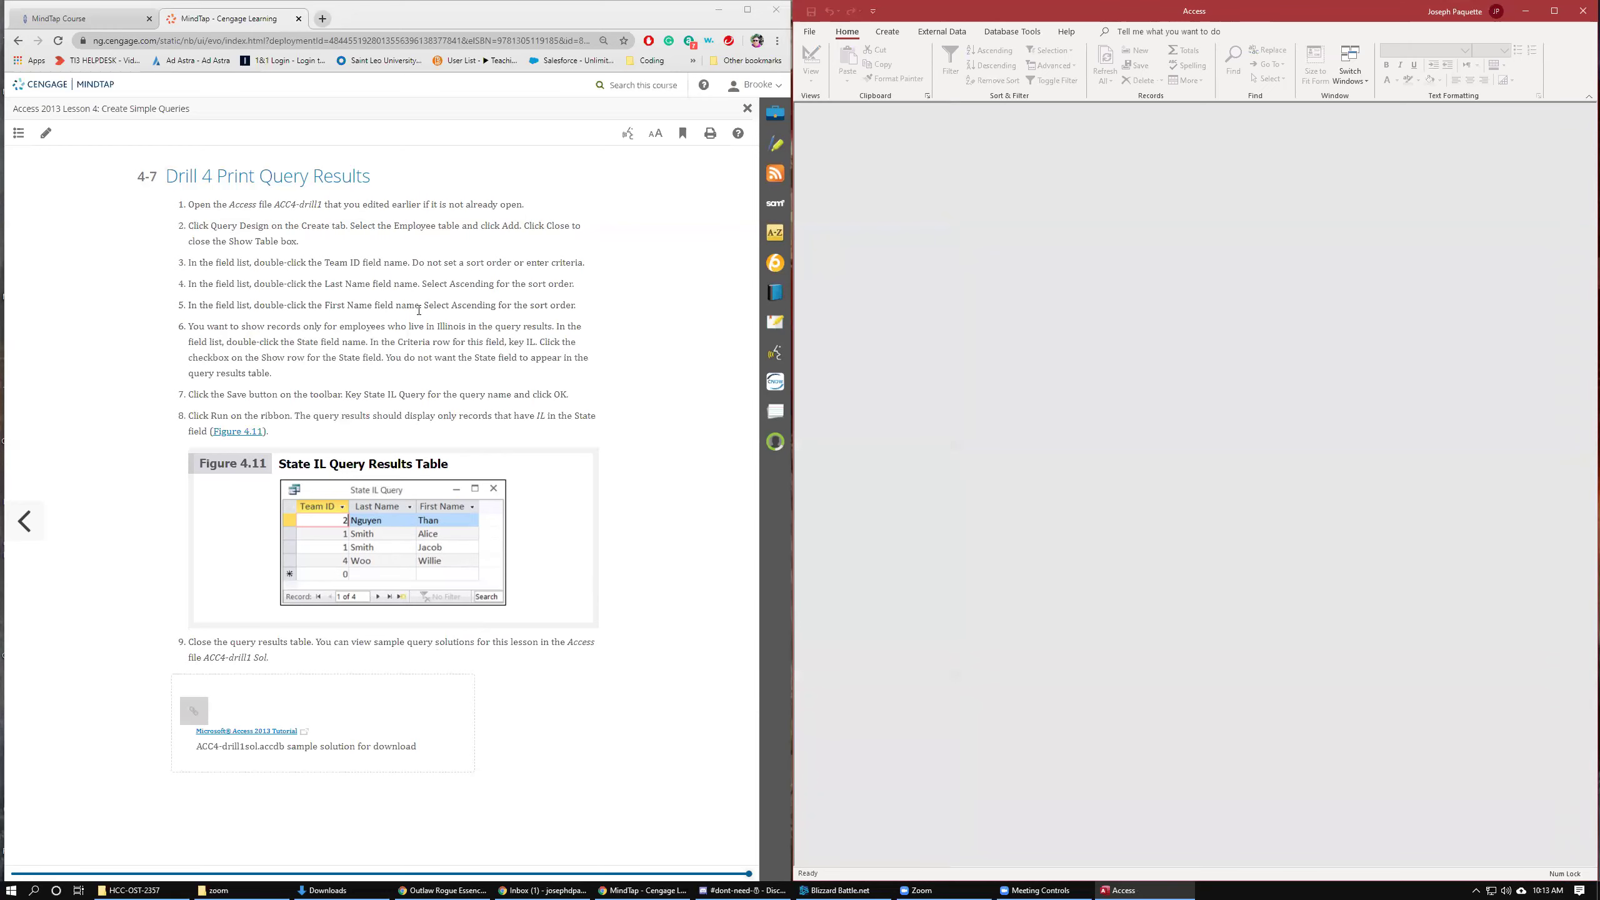